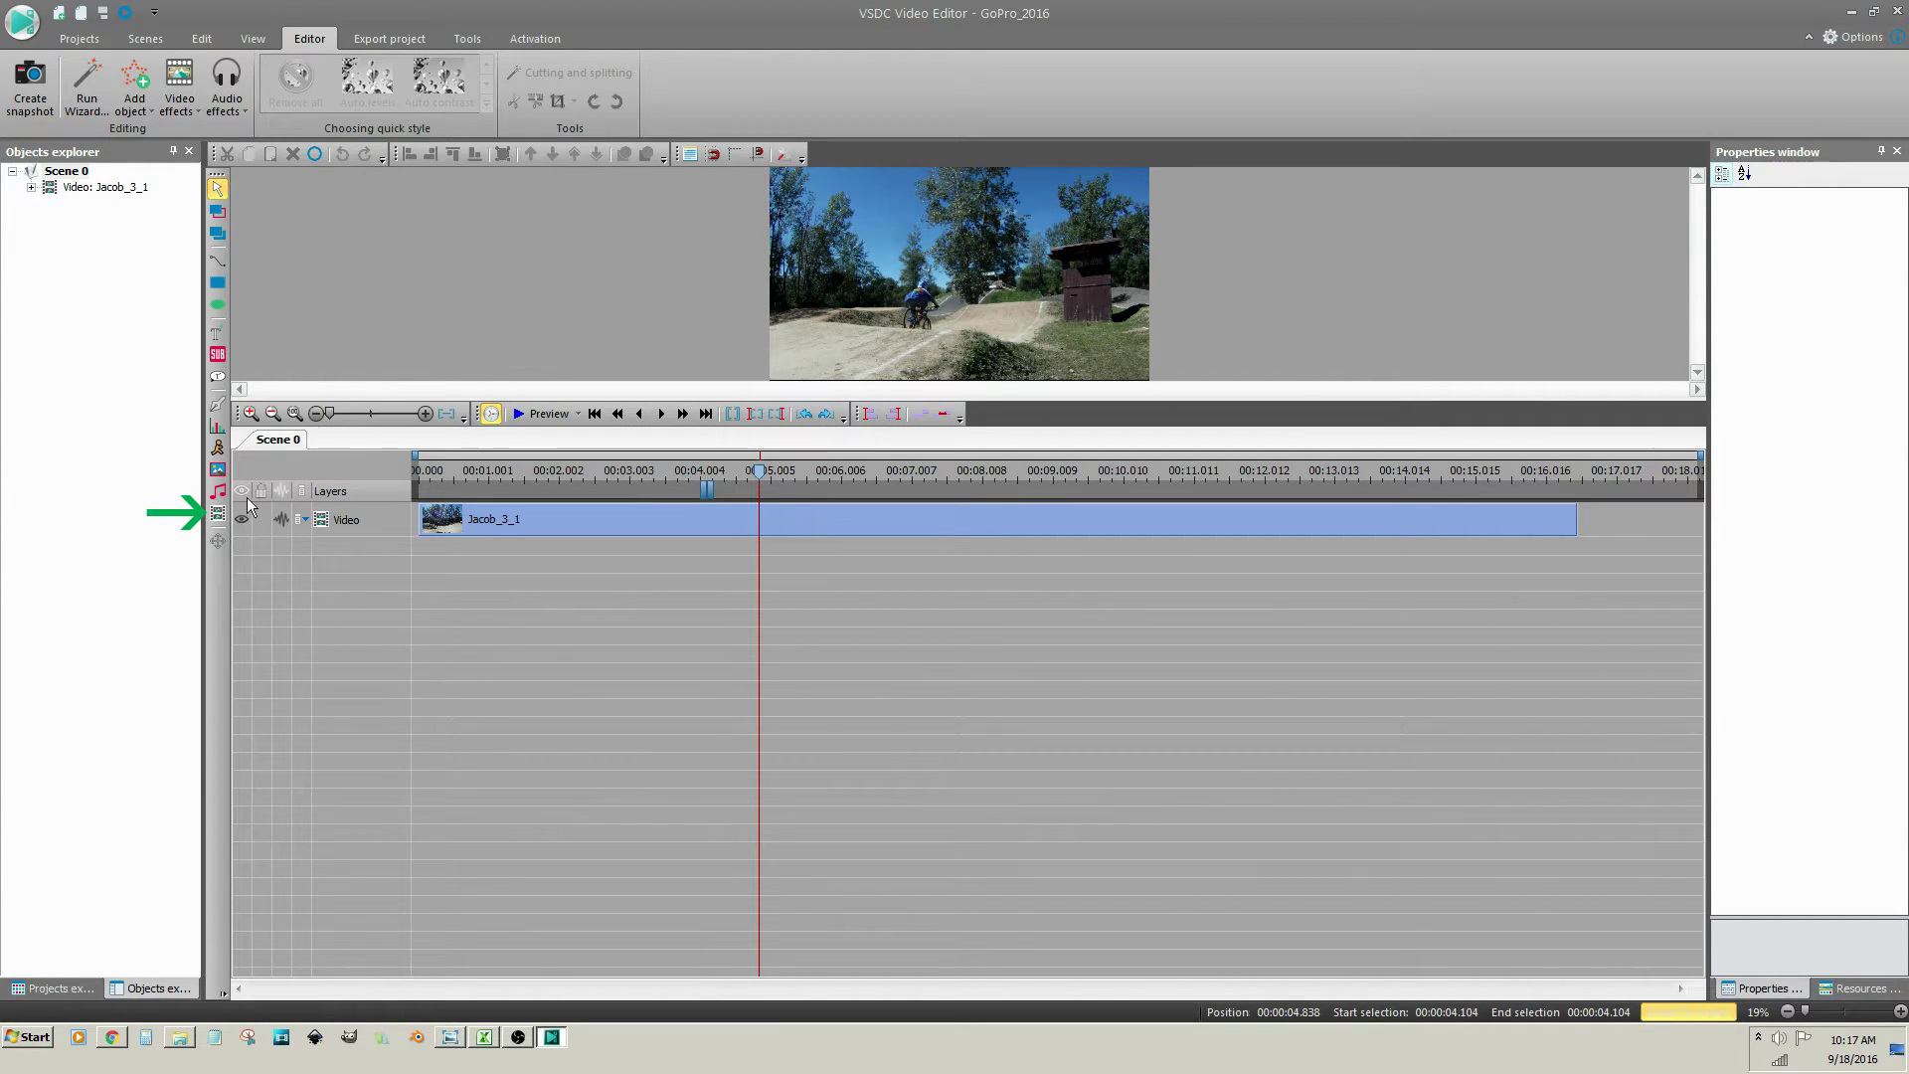
Step: Browse the Add video dialog to Videos - YouTube > BMX_2016 > Go_Pro-2016 > ASSETS > Videos
click(217, 514)
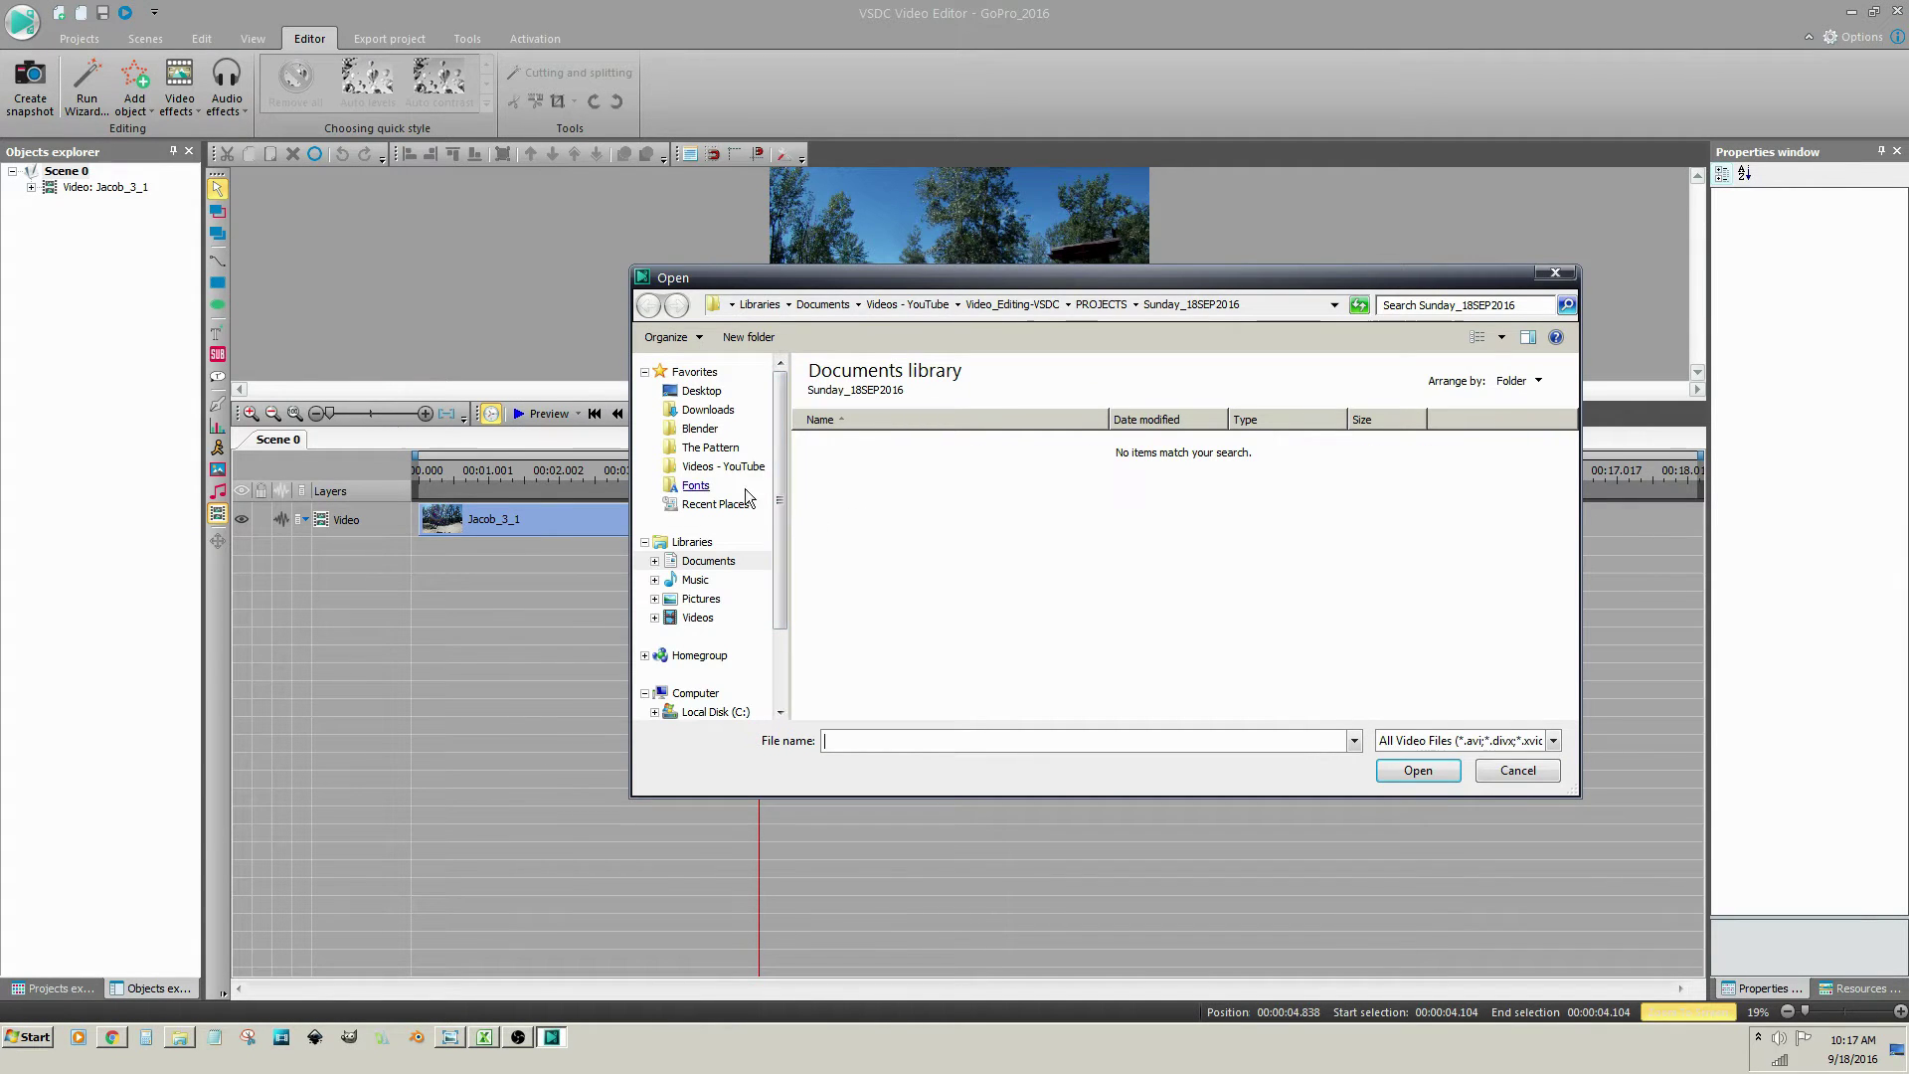
click(724, 467)
double_click(831, 473)
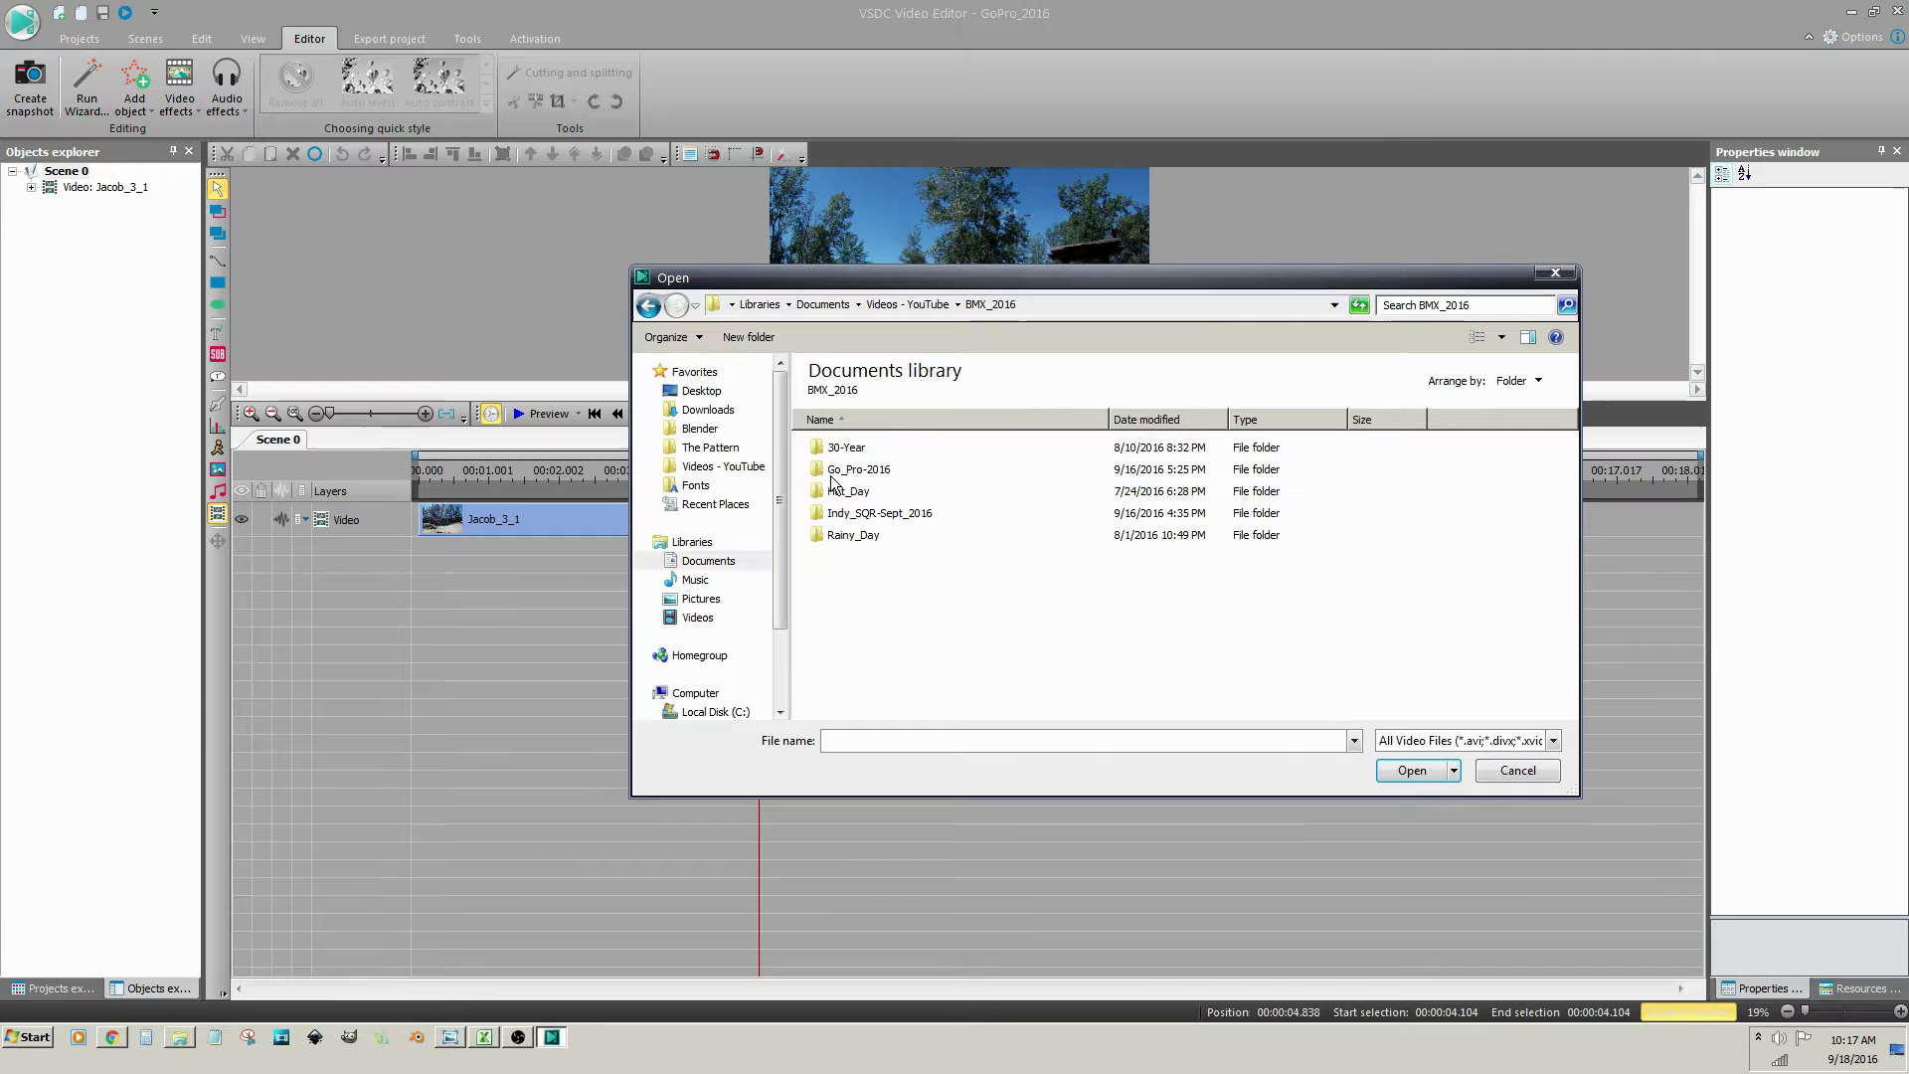
double_click(831, 468)
click(833, 449)
double_click(834, 449)
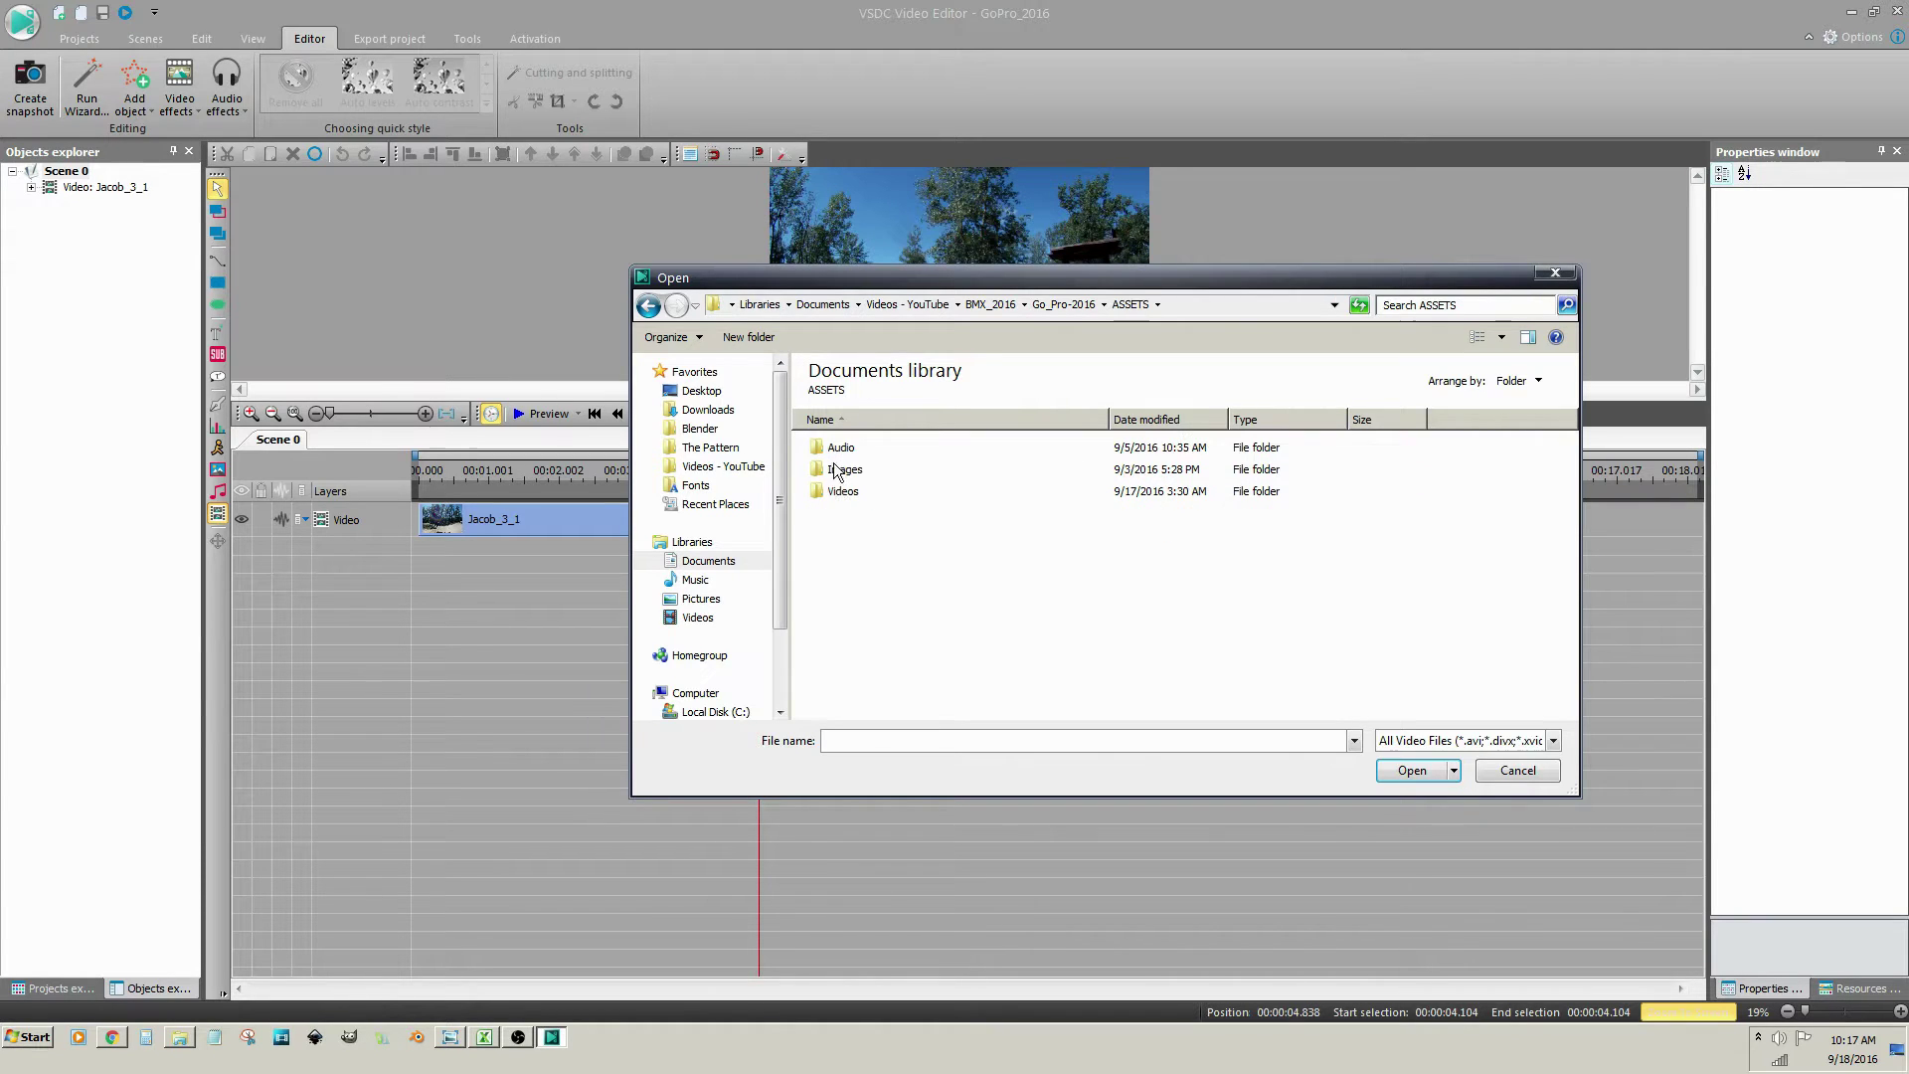
double_click(833, 491)
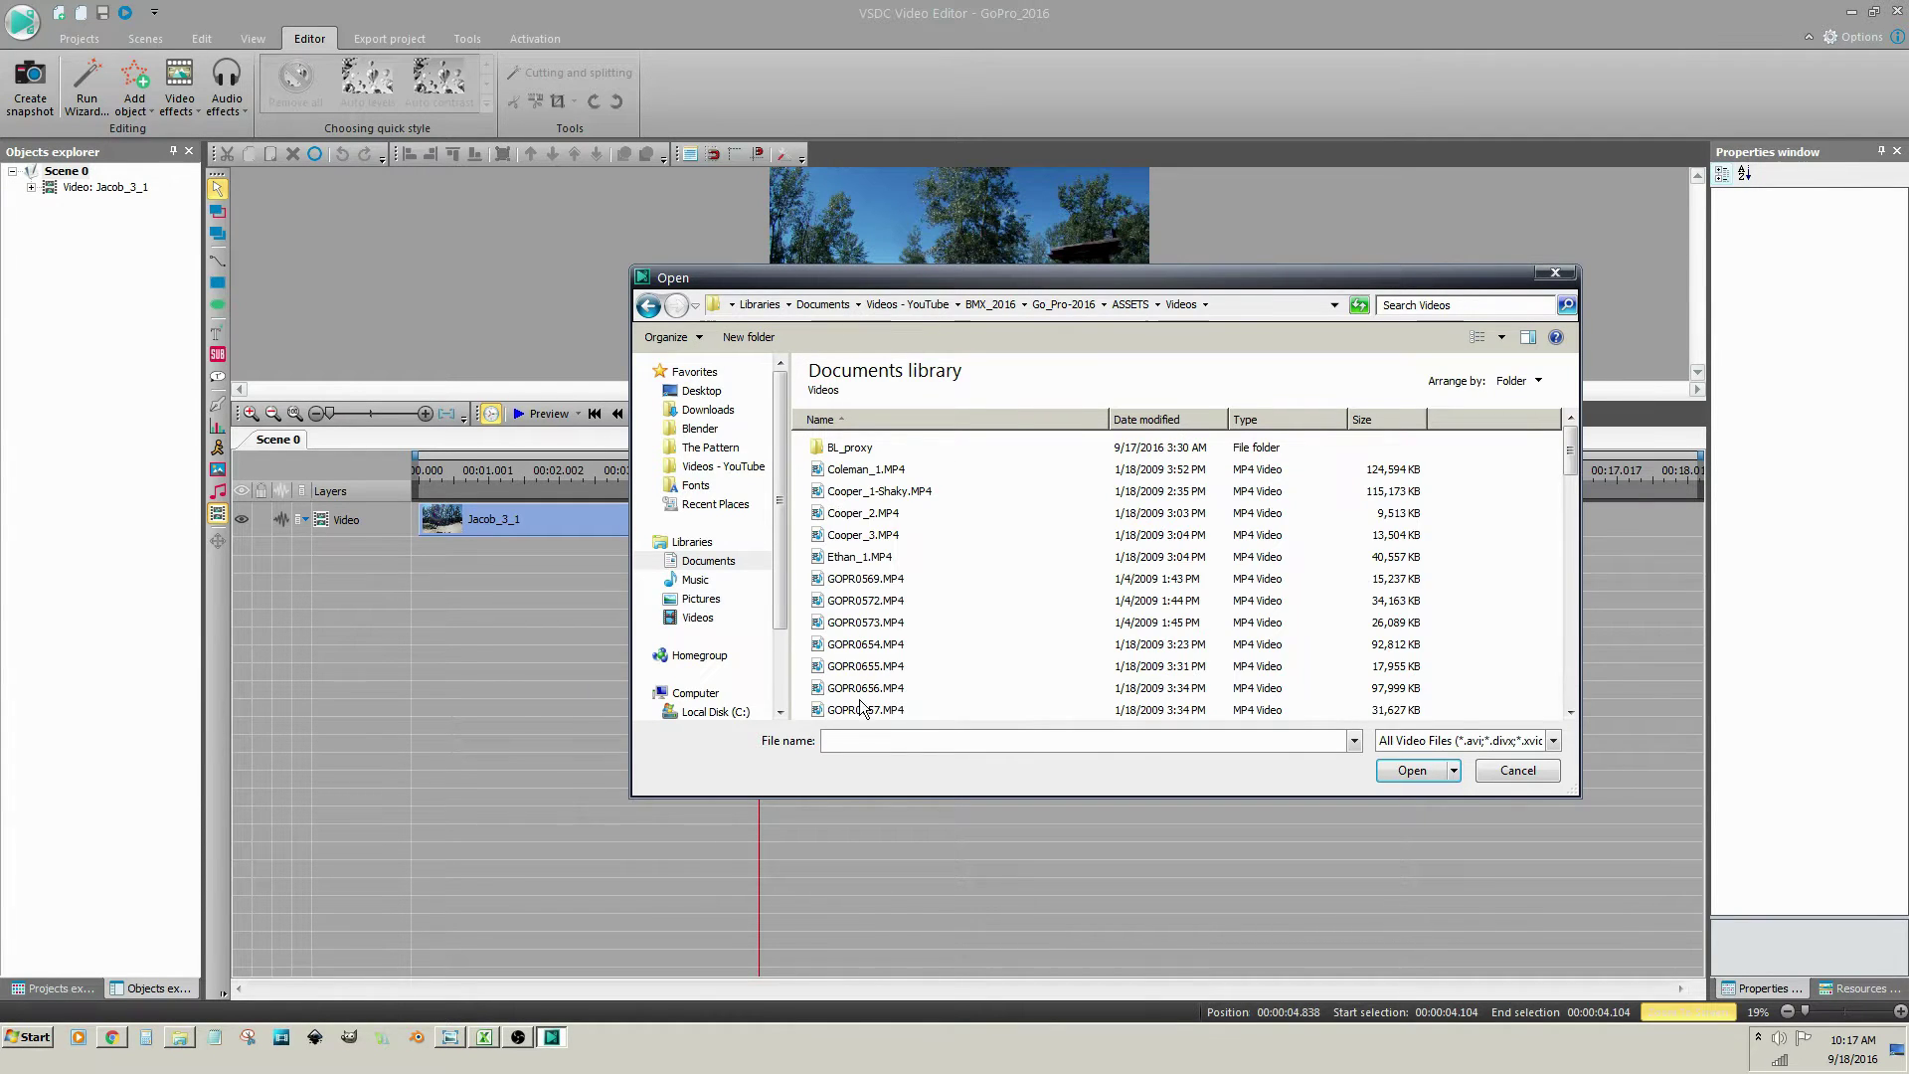
Step: Load Max_4-Good.MP4 and accept placing it at the playhead, about 00:00:04.838
click(913, 745)
text(ma)
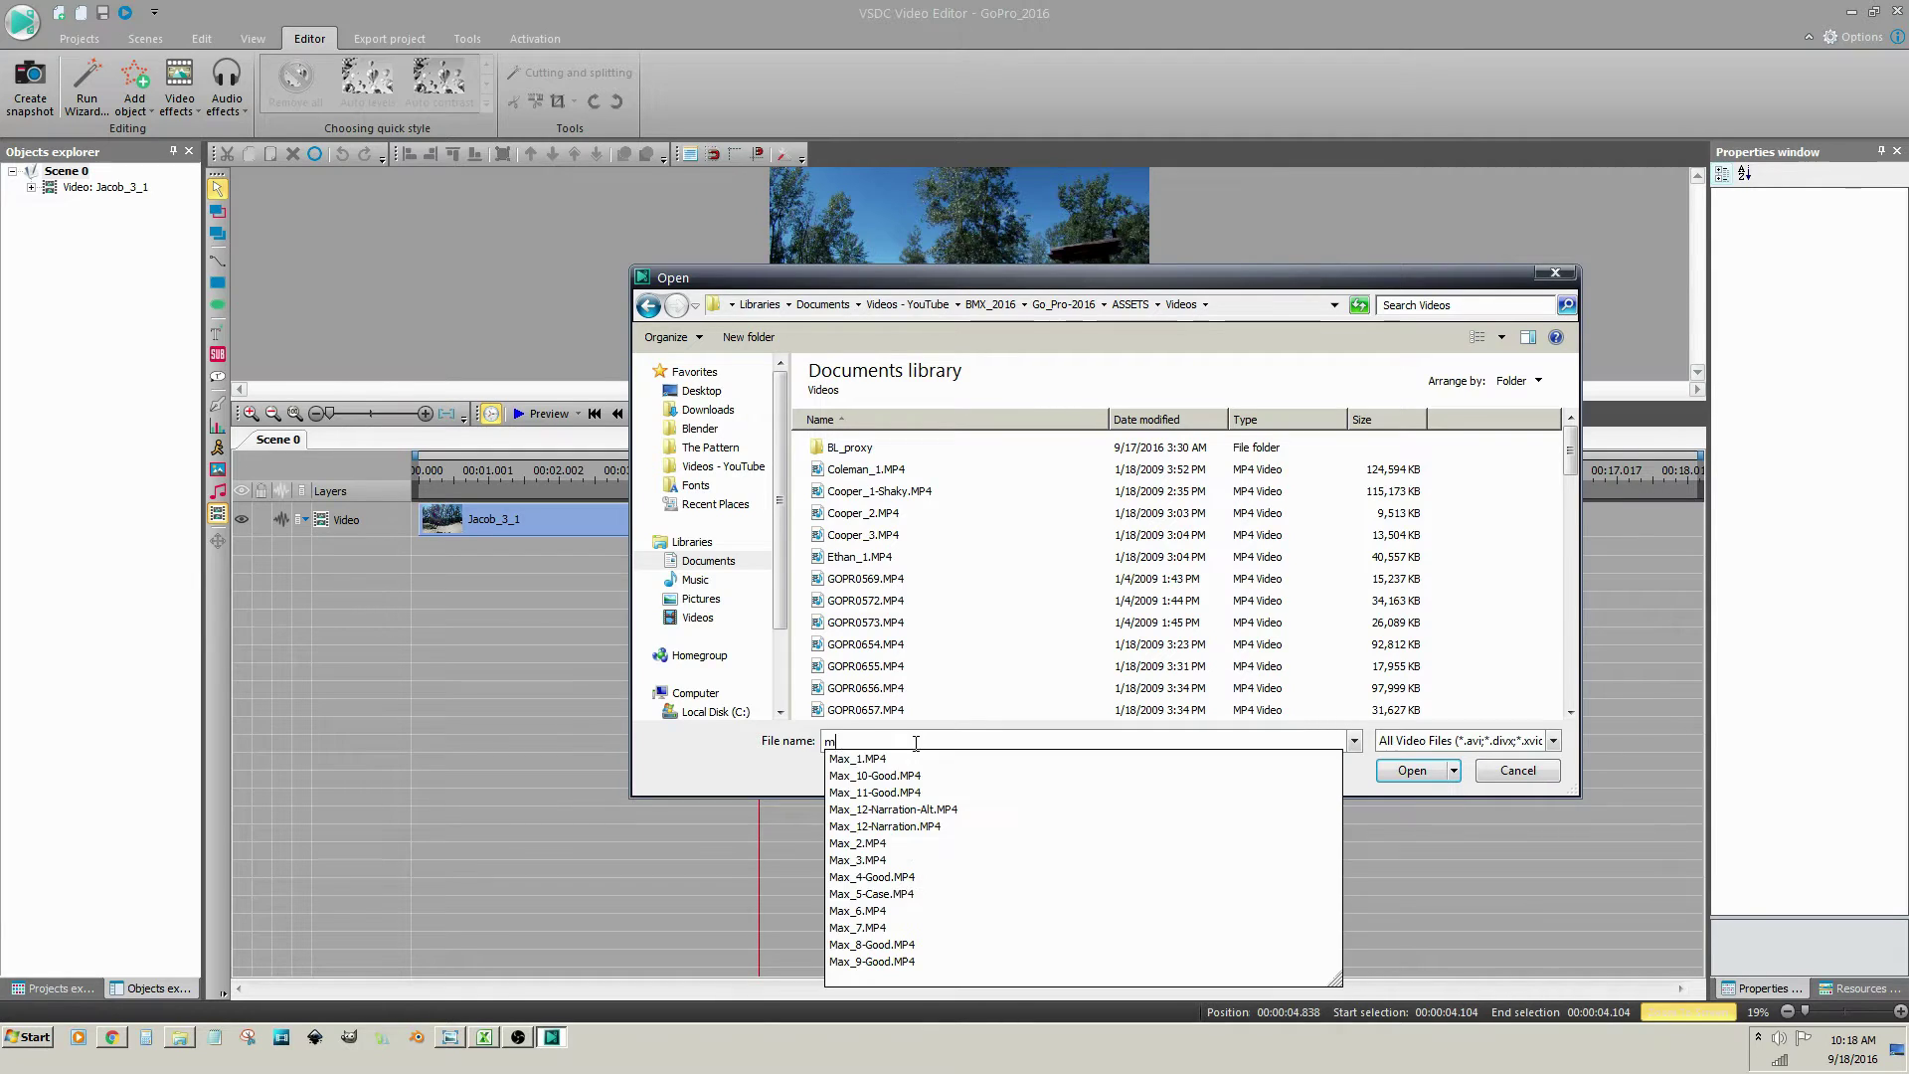
click(868, 877)
click(1397, 770)
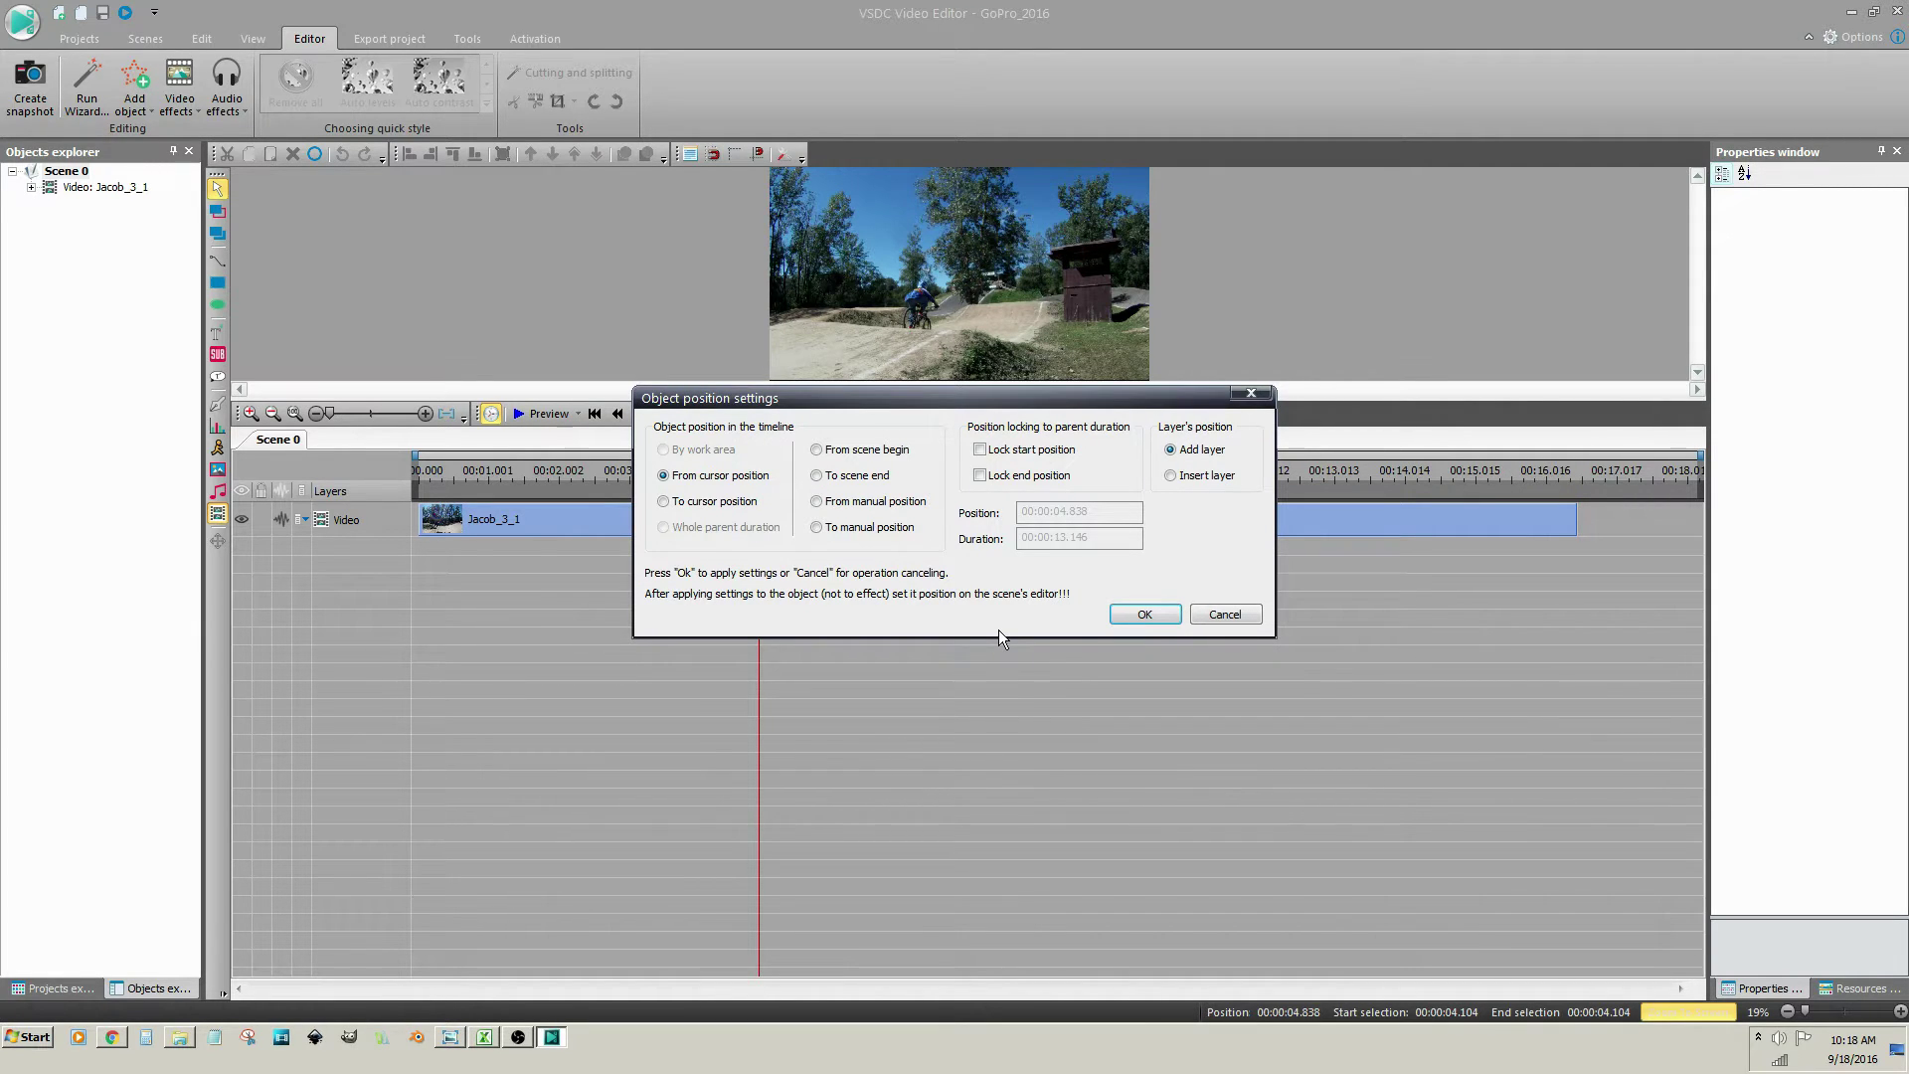
click(1147, 615)
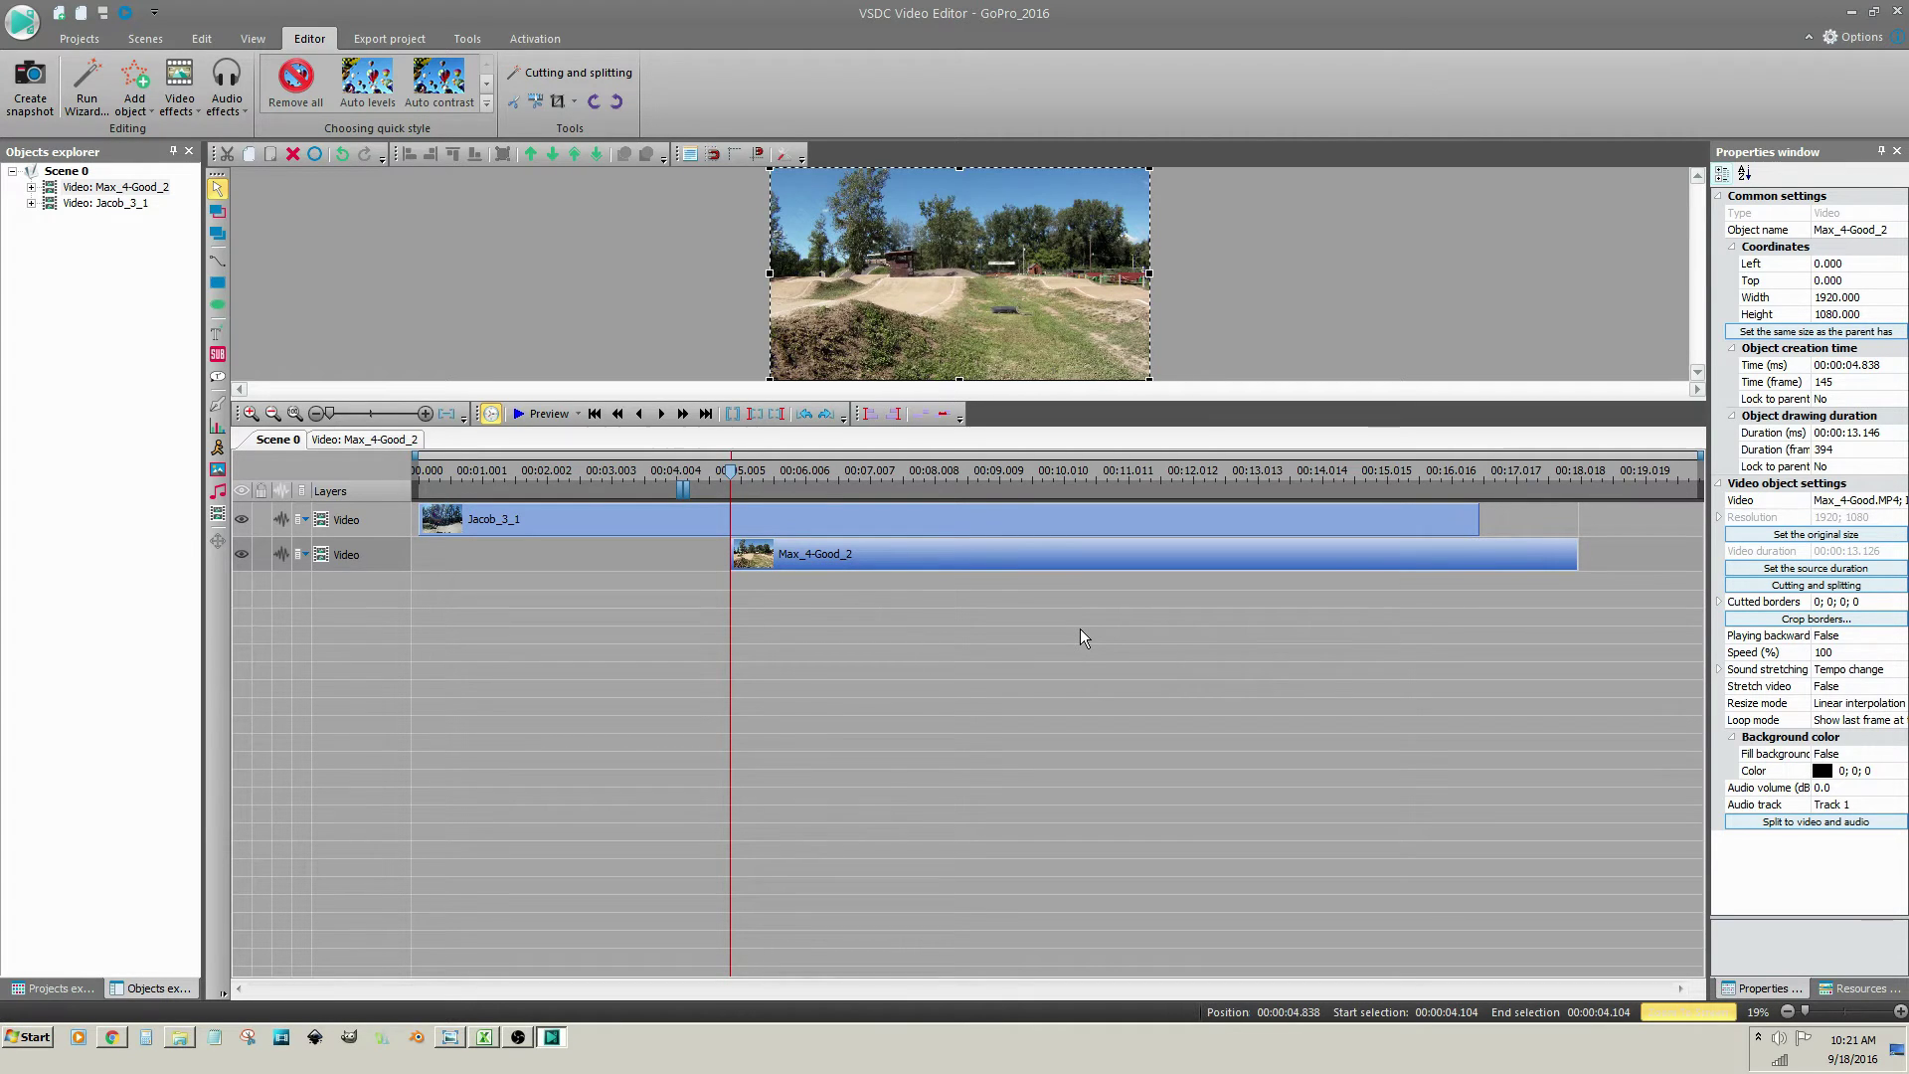
Step: In a new Explorer window, go to Videos - YouTube > BMX_2016 > Go_Pro-2016 > ASSETS > Videos
key(super+e)
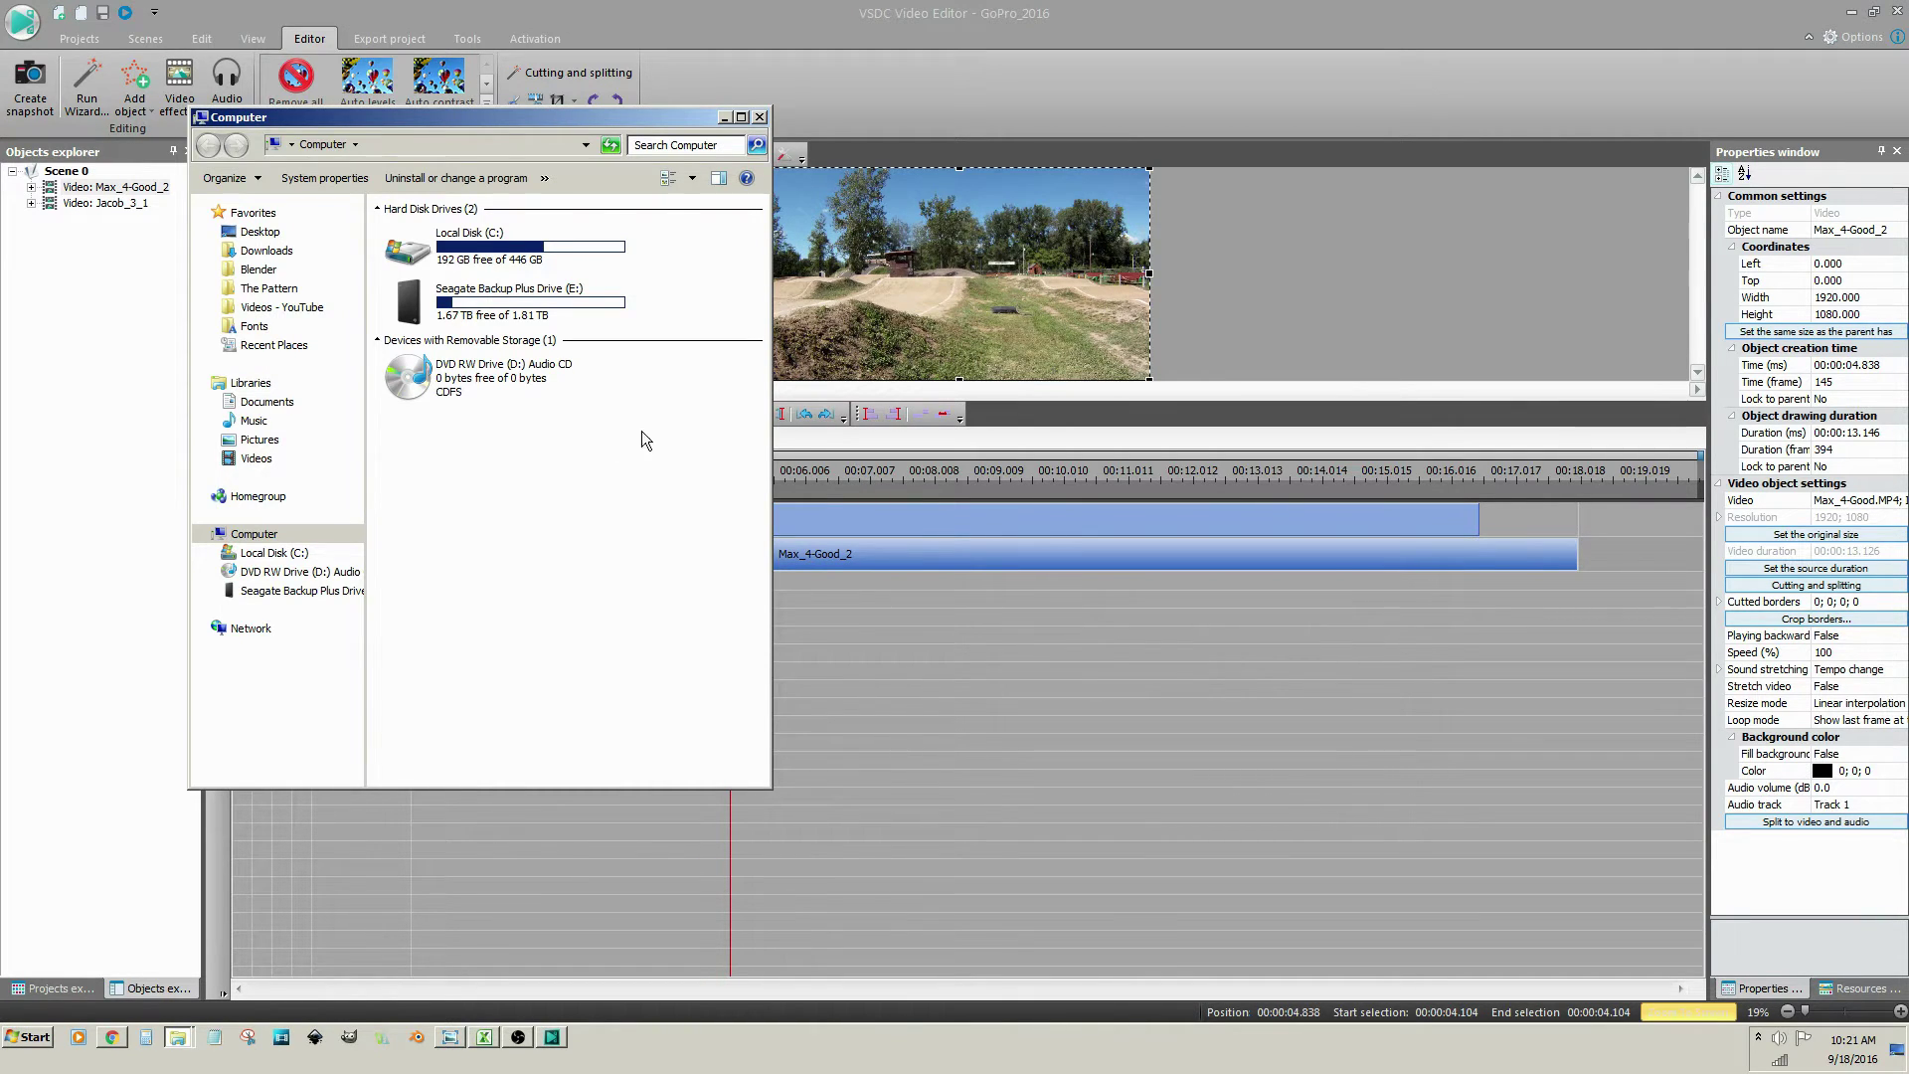
click(276, 309)
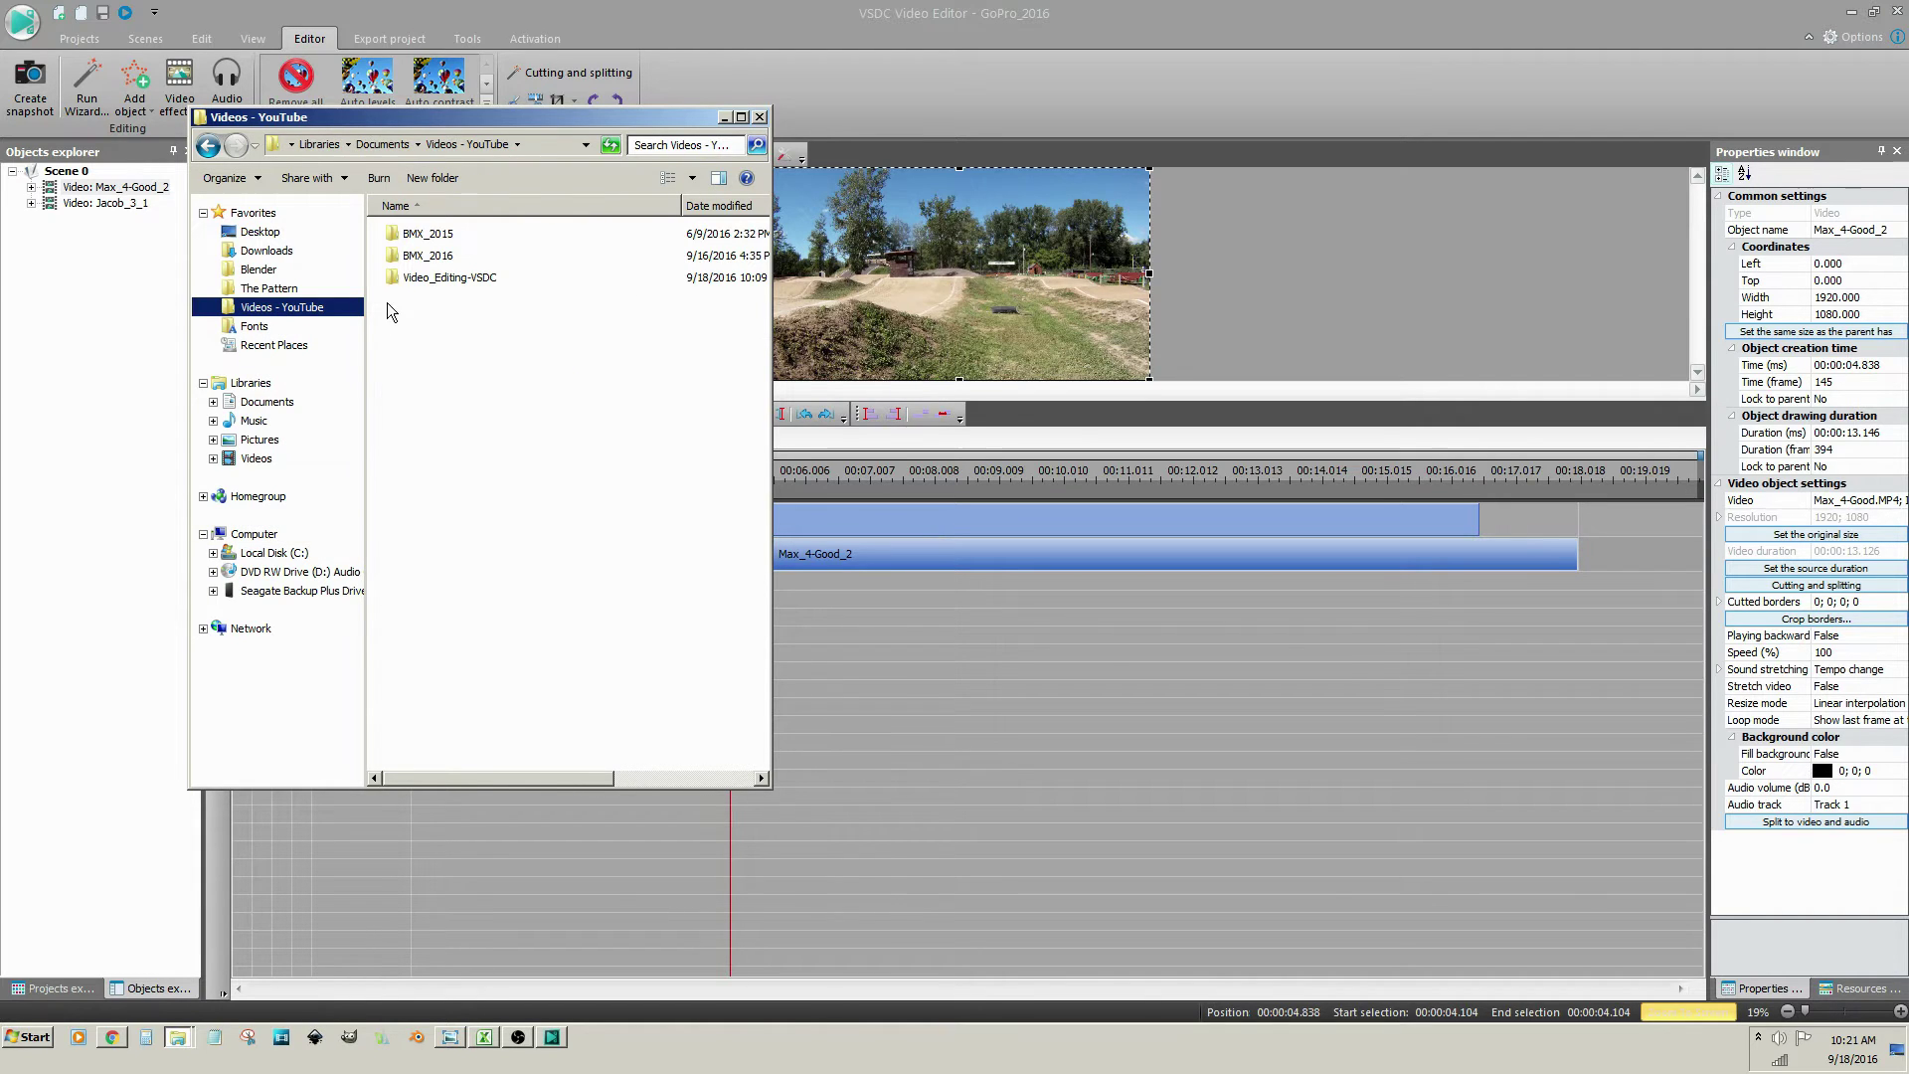
double_click(399, 256)
double_click(395, 258)
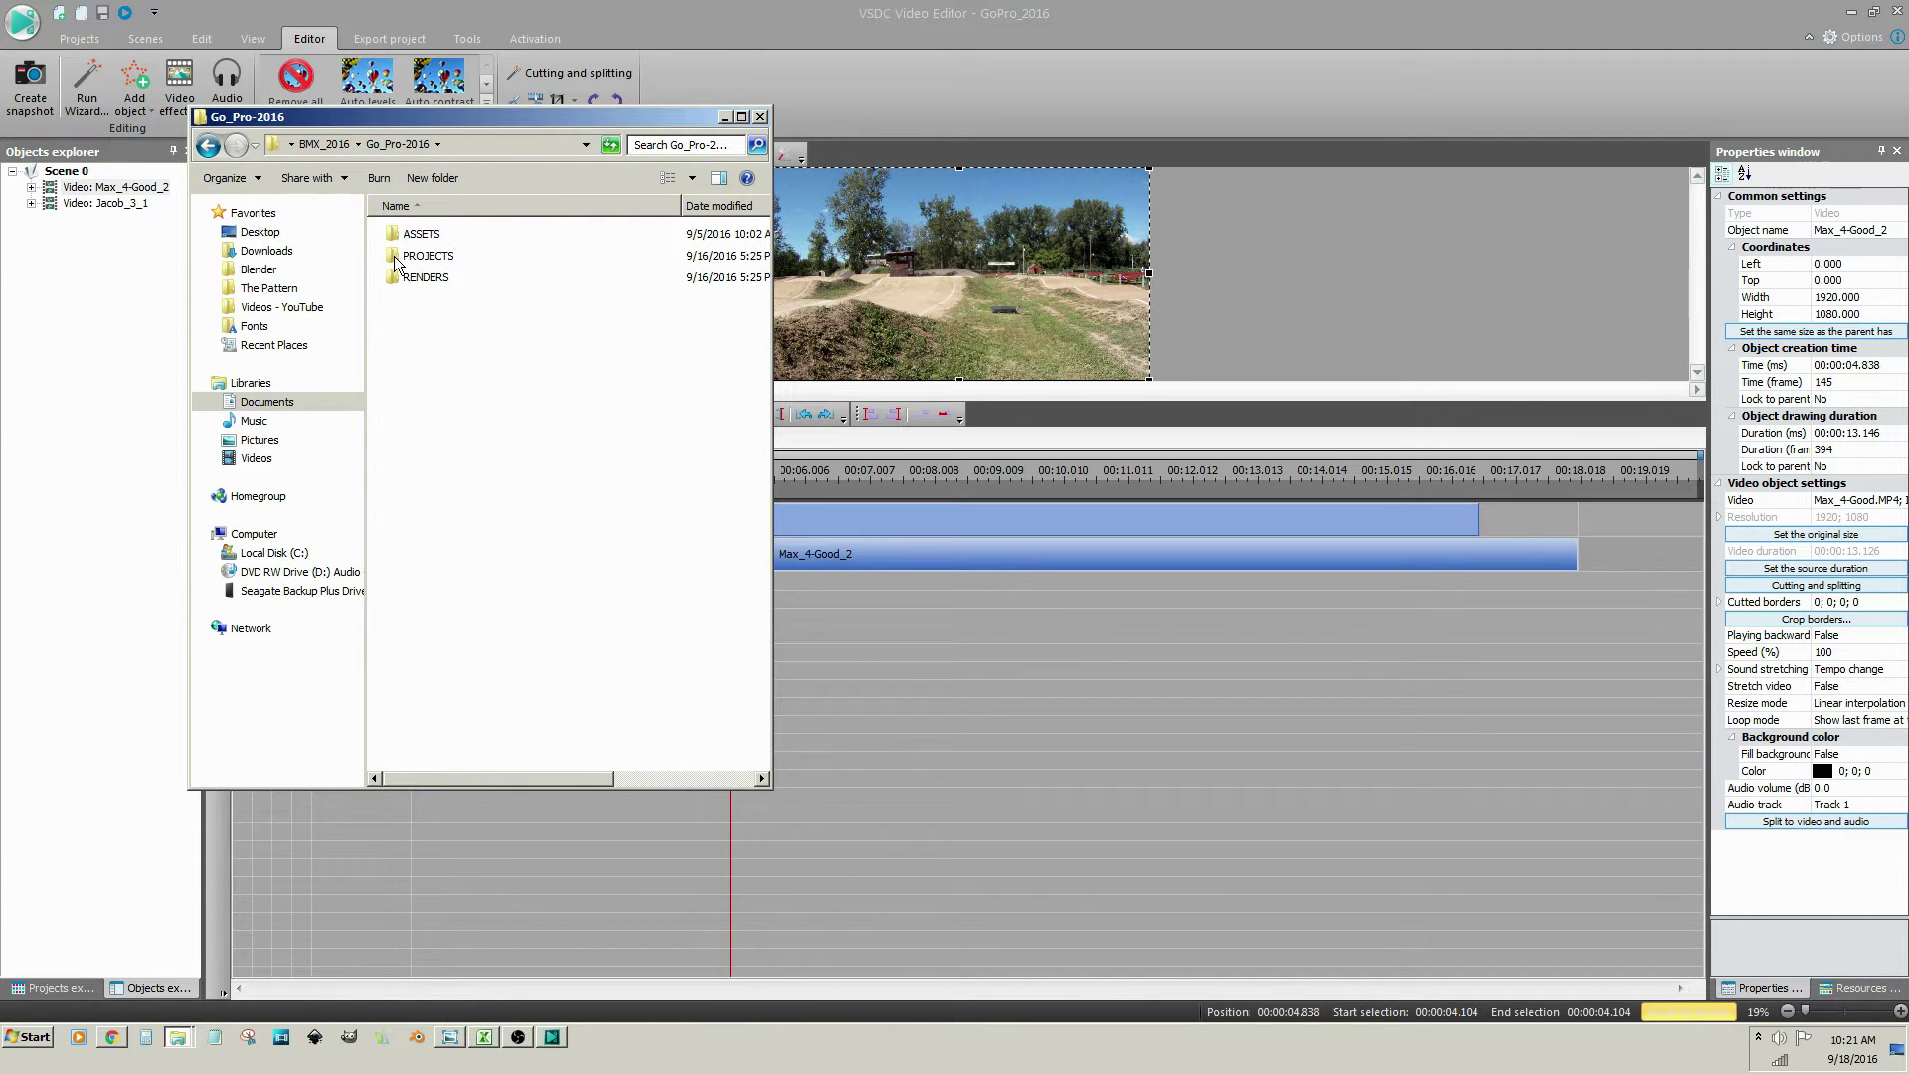
double_click(398, 235)
double_click(398, 277)
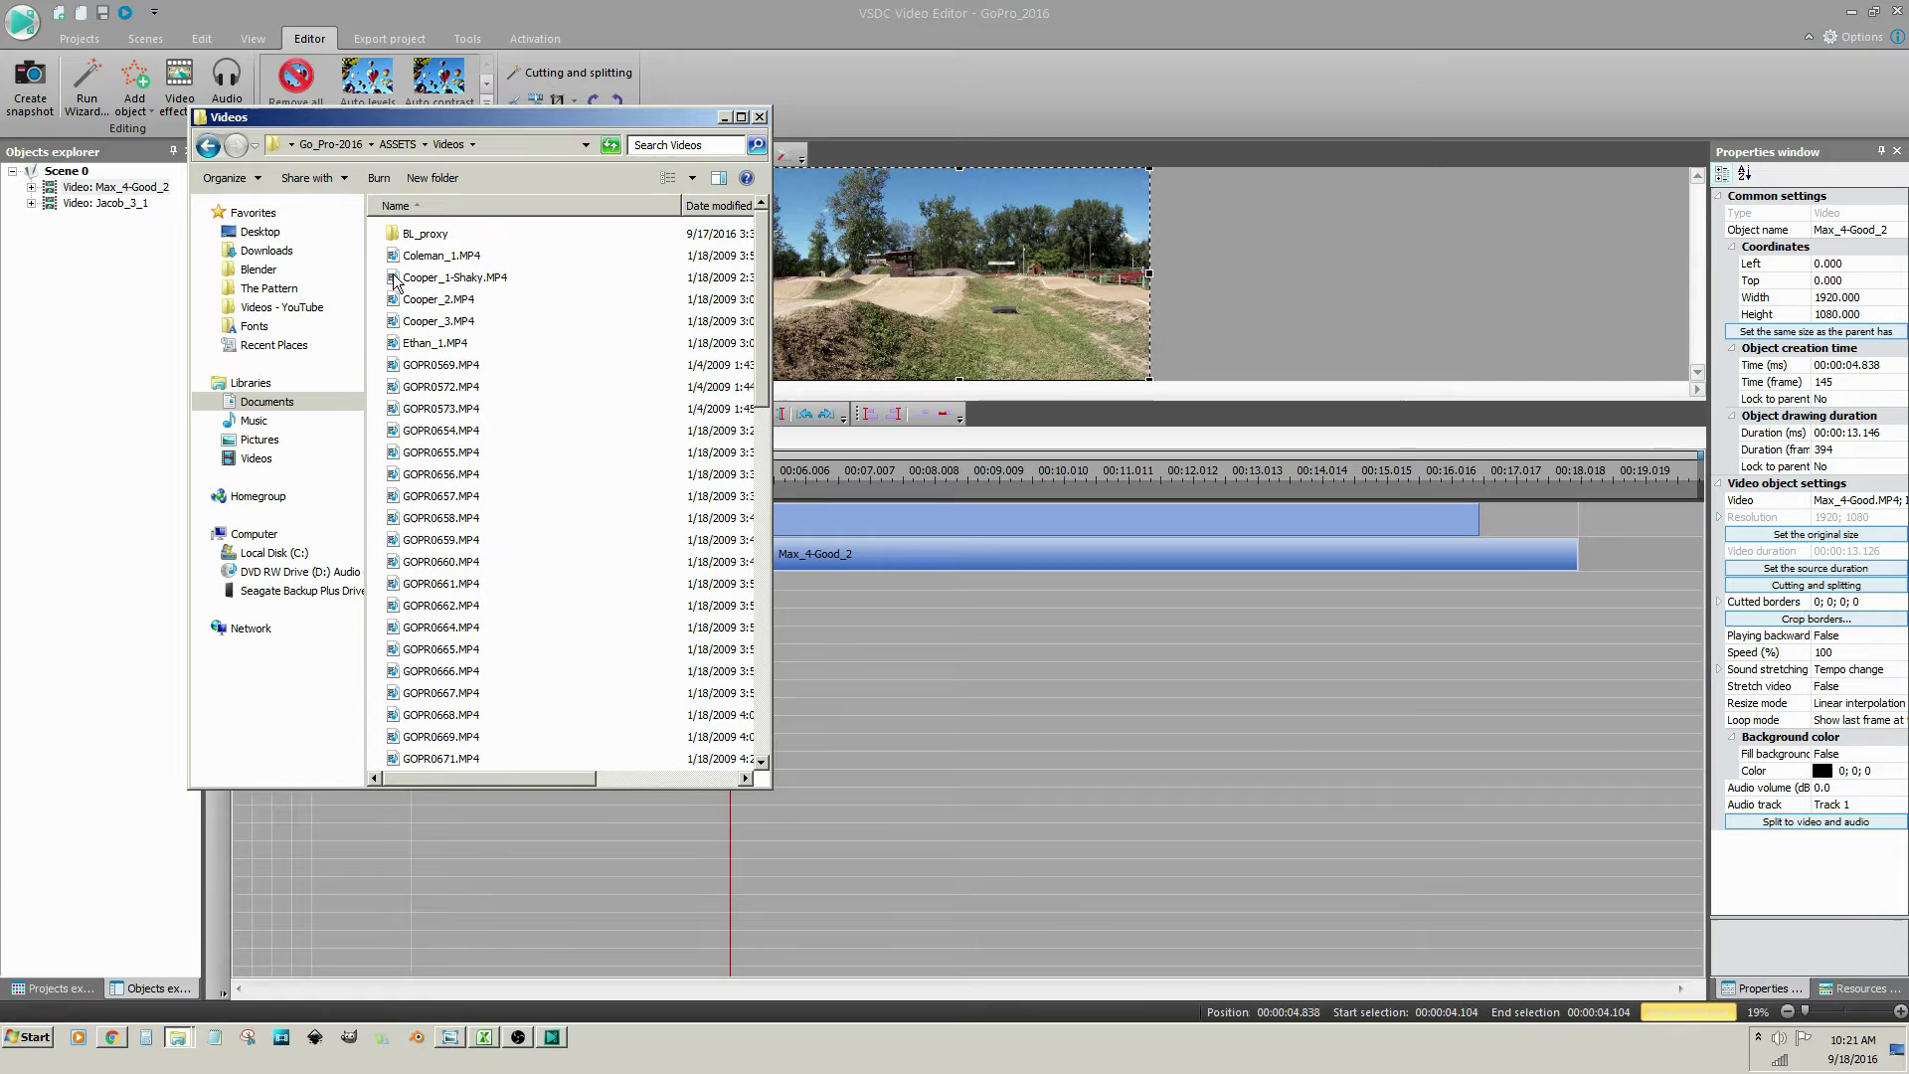
Step: Drag Rex_3-Good.MP4 onto the VSDC preview, then close Explorer
click(400, 299)
key(r)
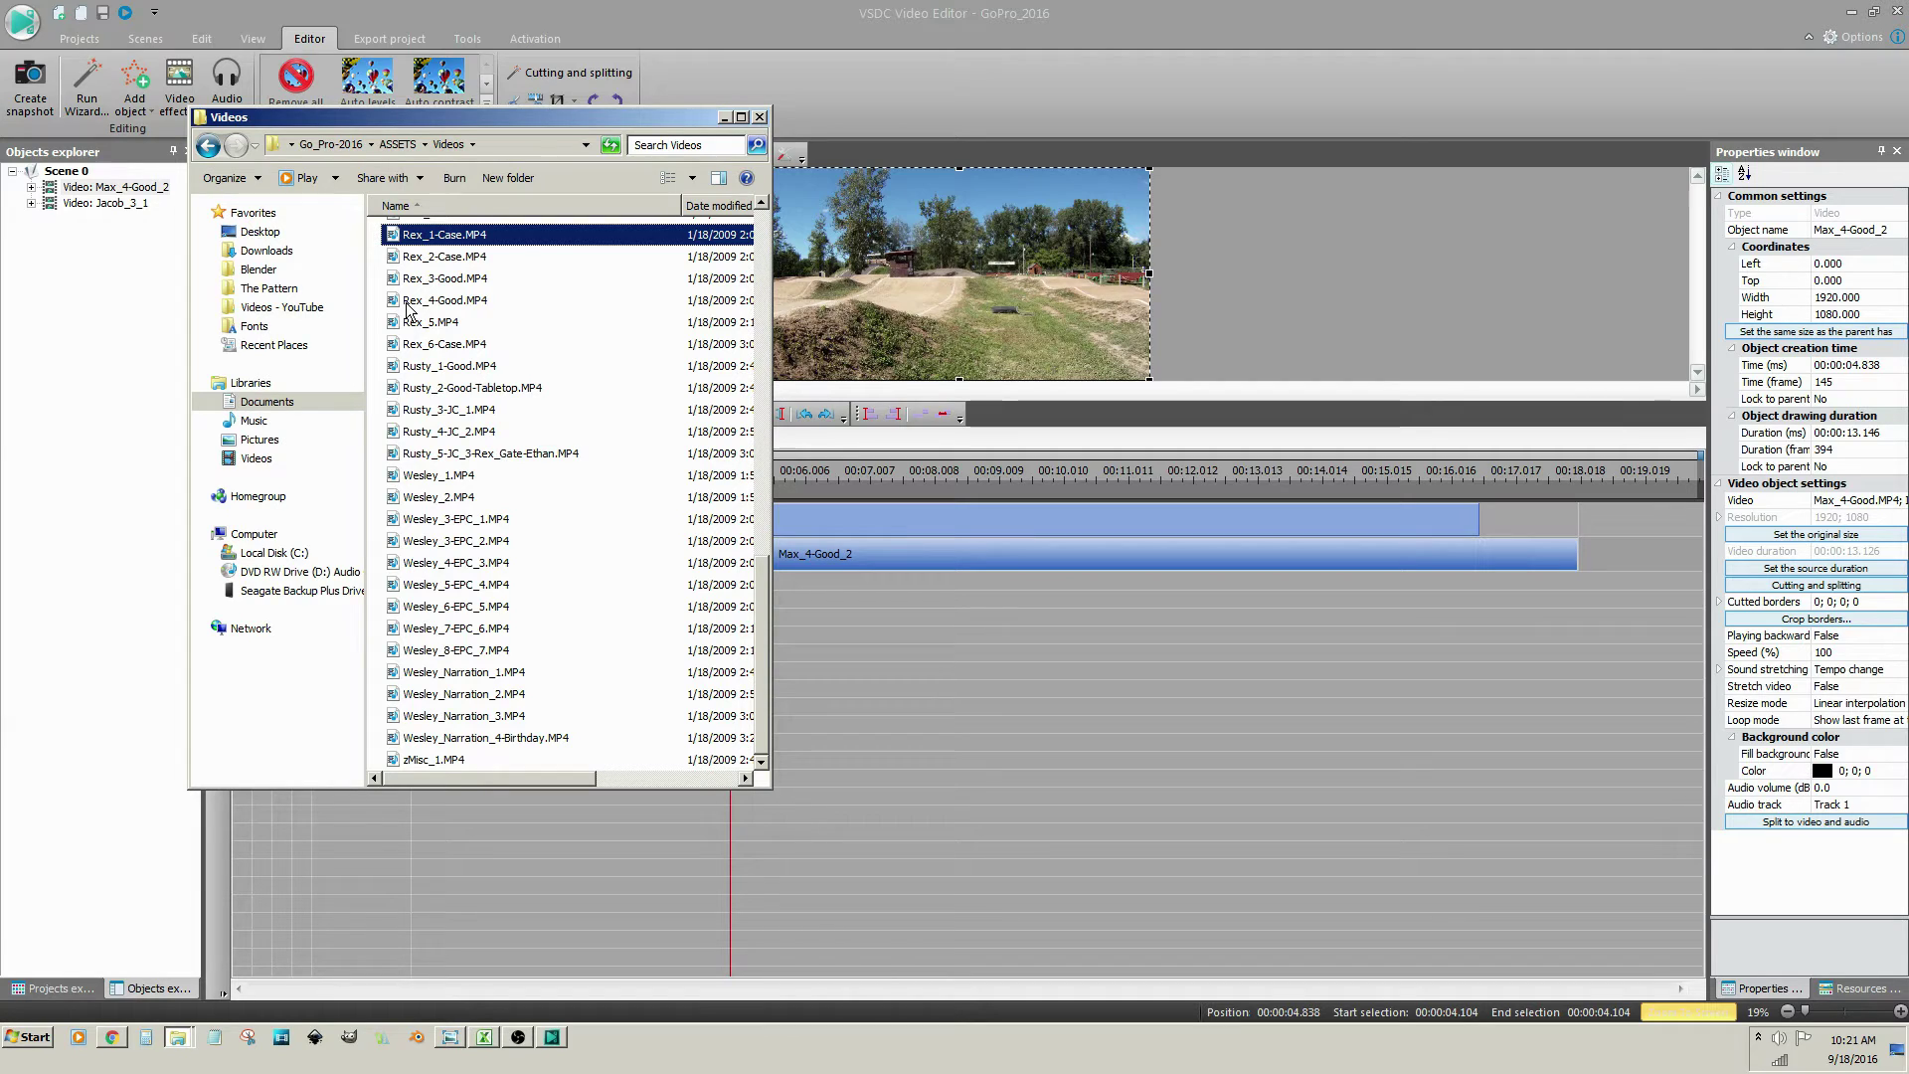
click(406, 282)
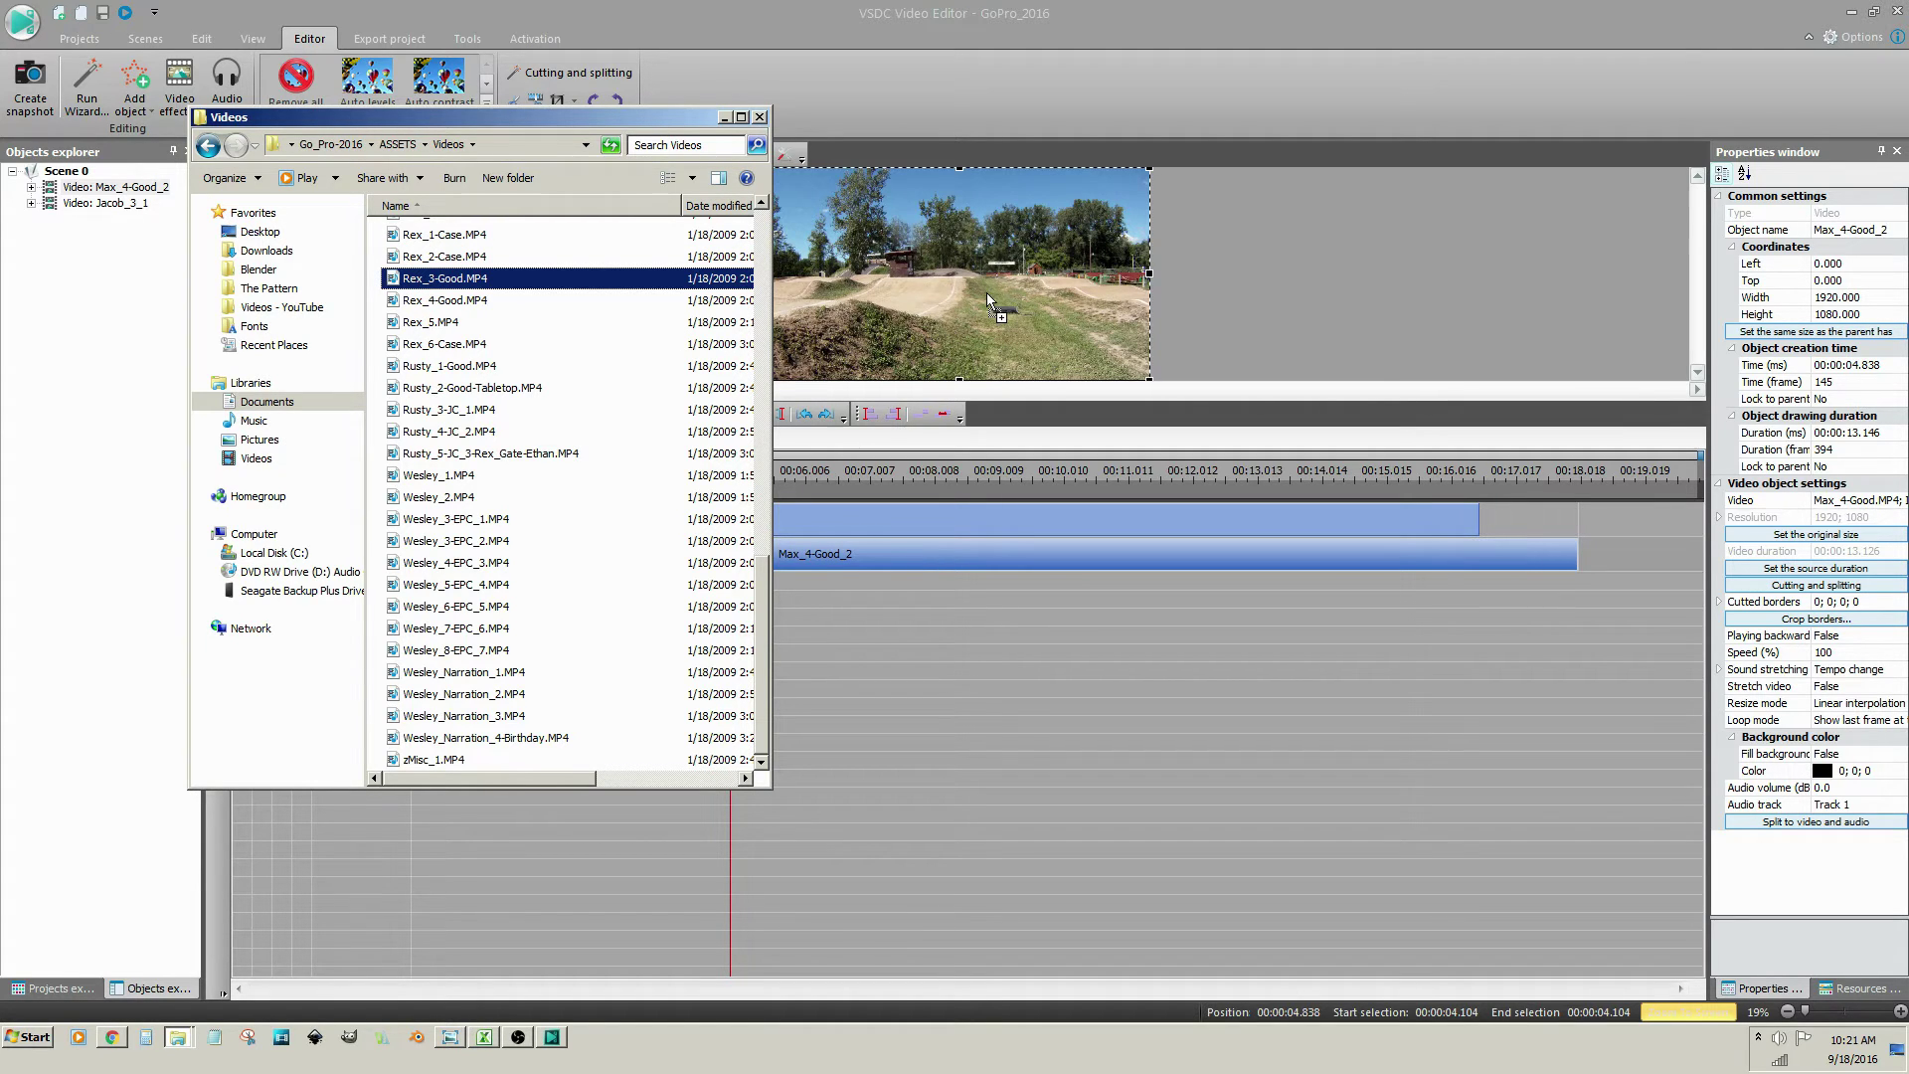
drag(987, 301, 987, 301)
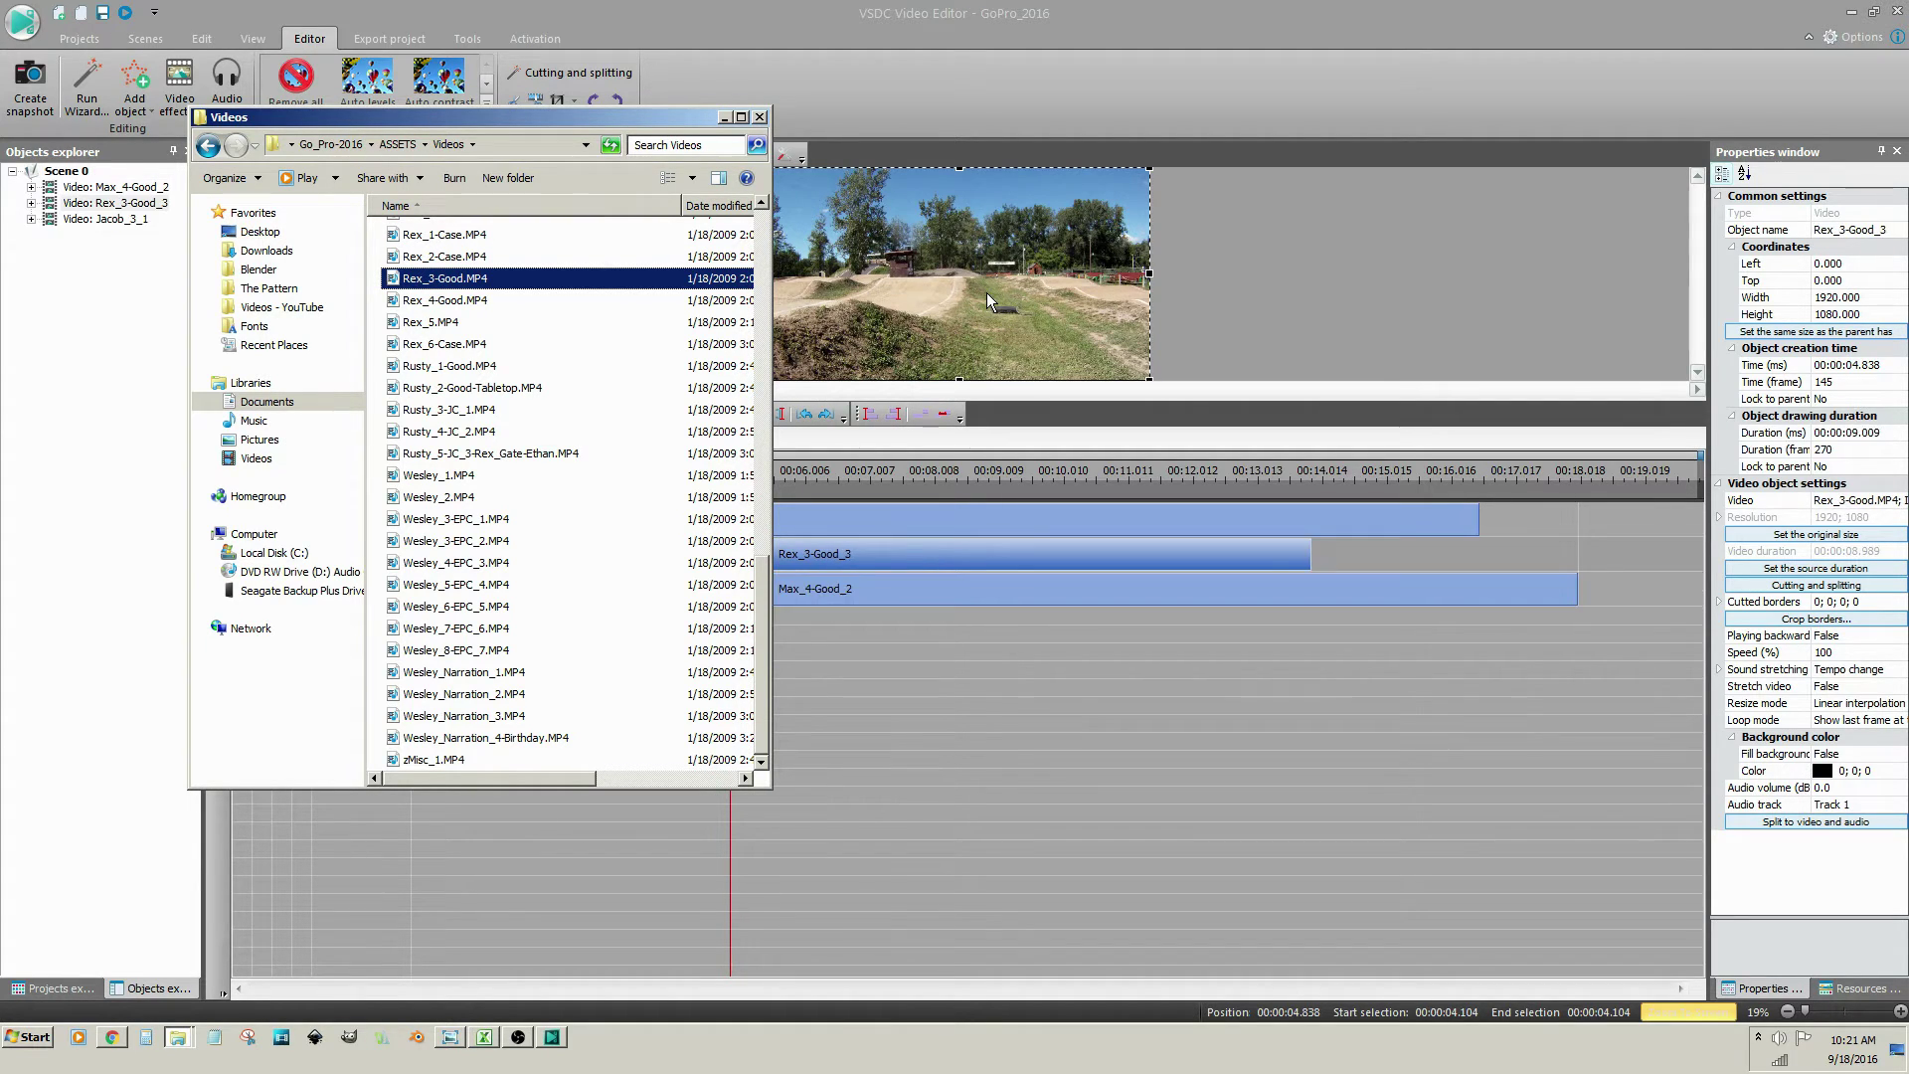
click(757, 120)
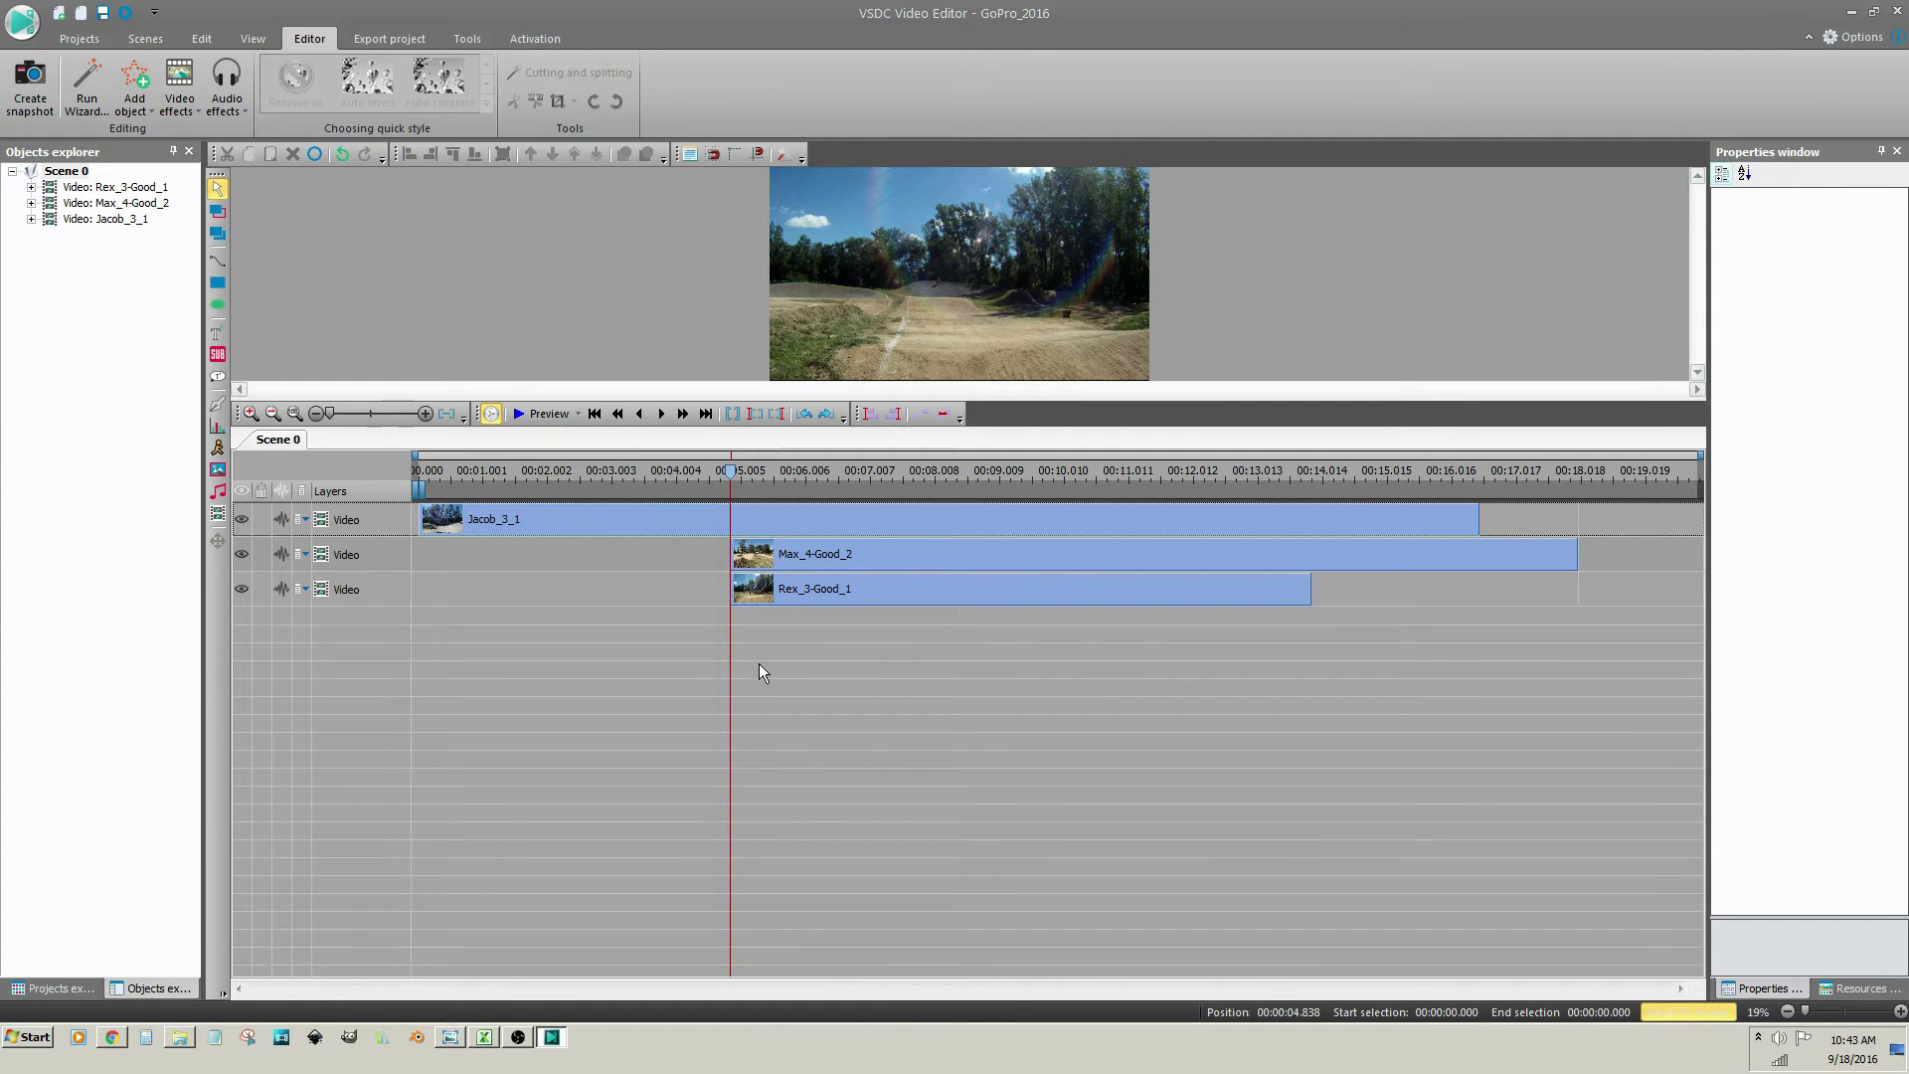
Step: Multi-select Wesley_2.MP4, Rusty_2-Good-Tabletop.MP4 and Rex_6-Case.MP4 in Add video and open them
click(217, 514)
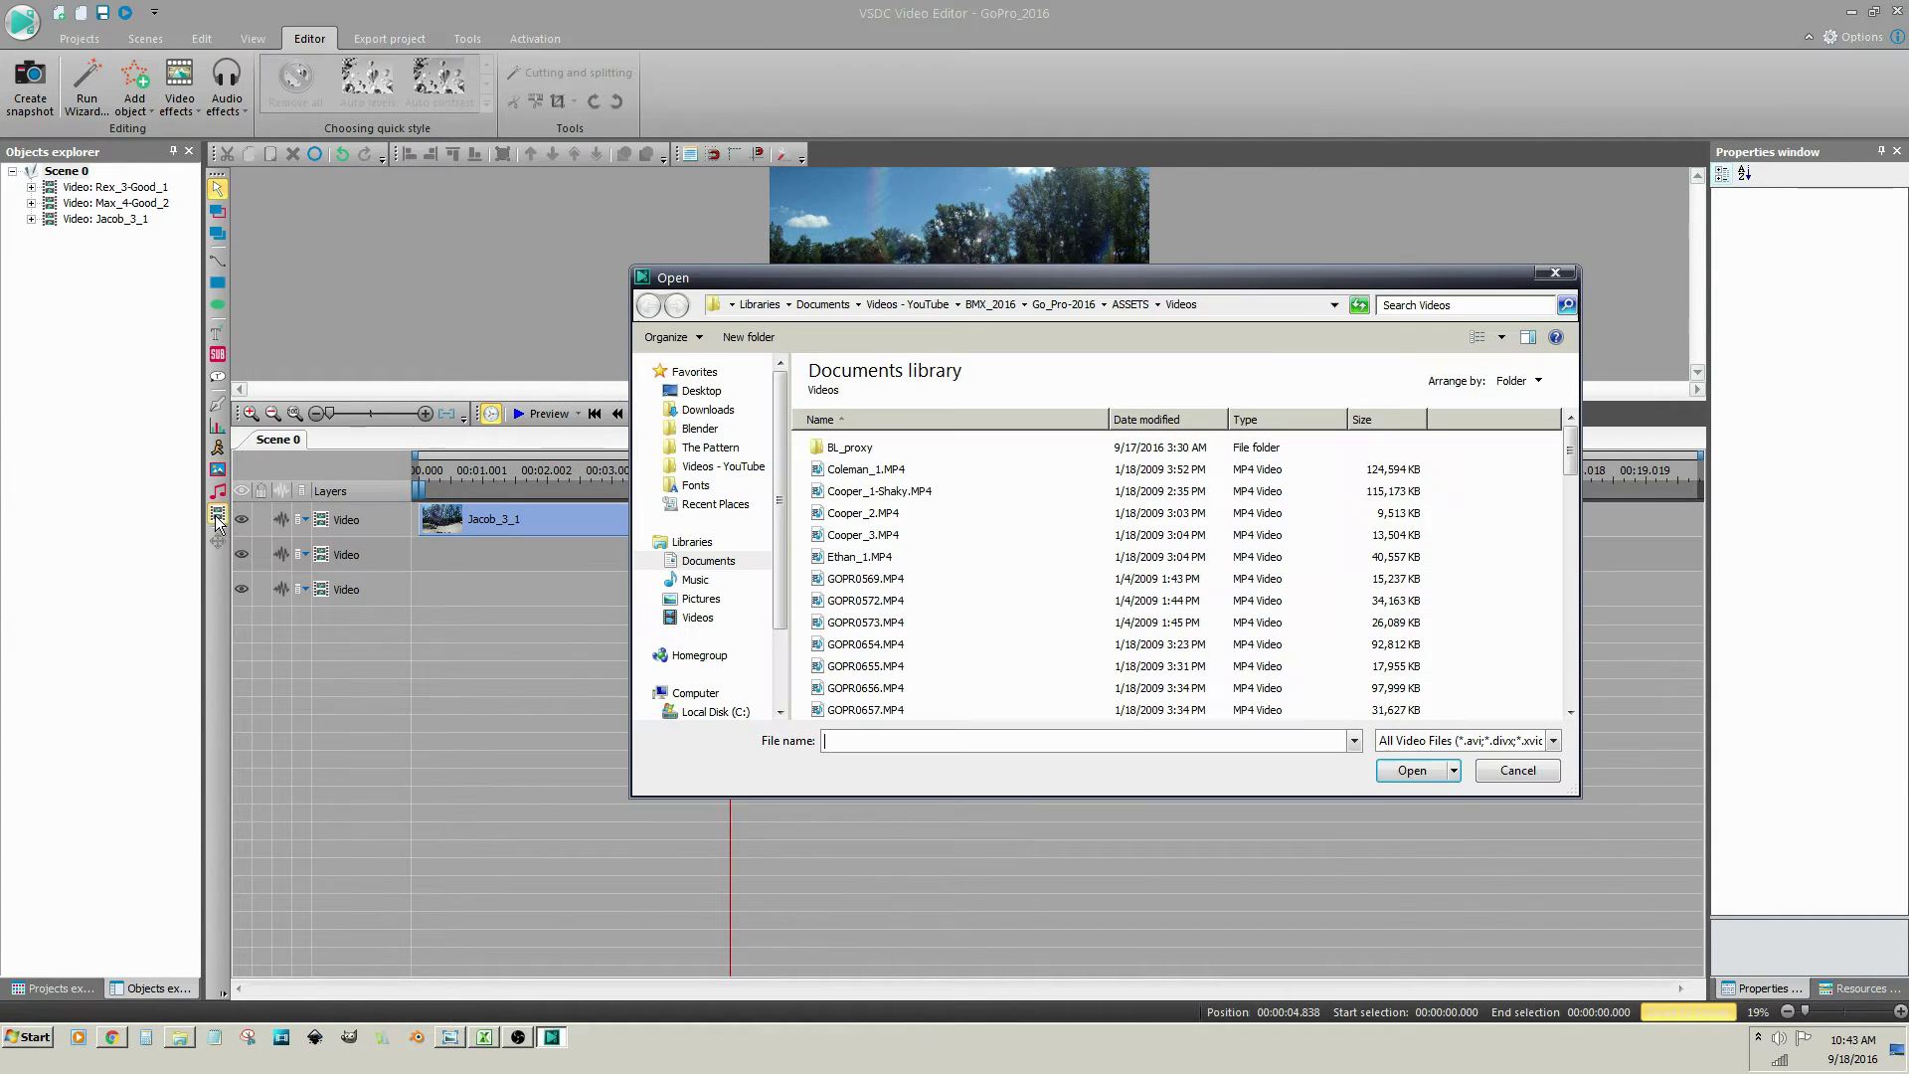
click(880, 644)
key(w)
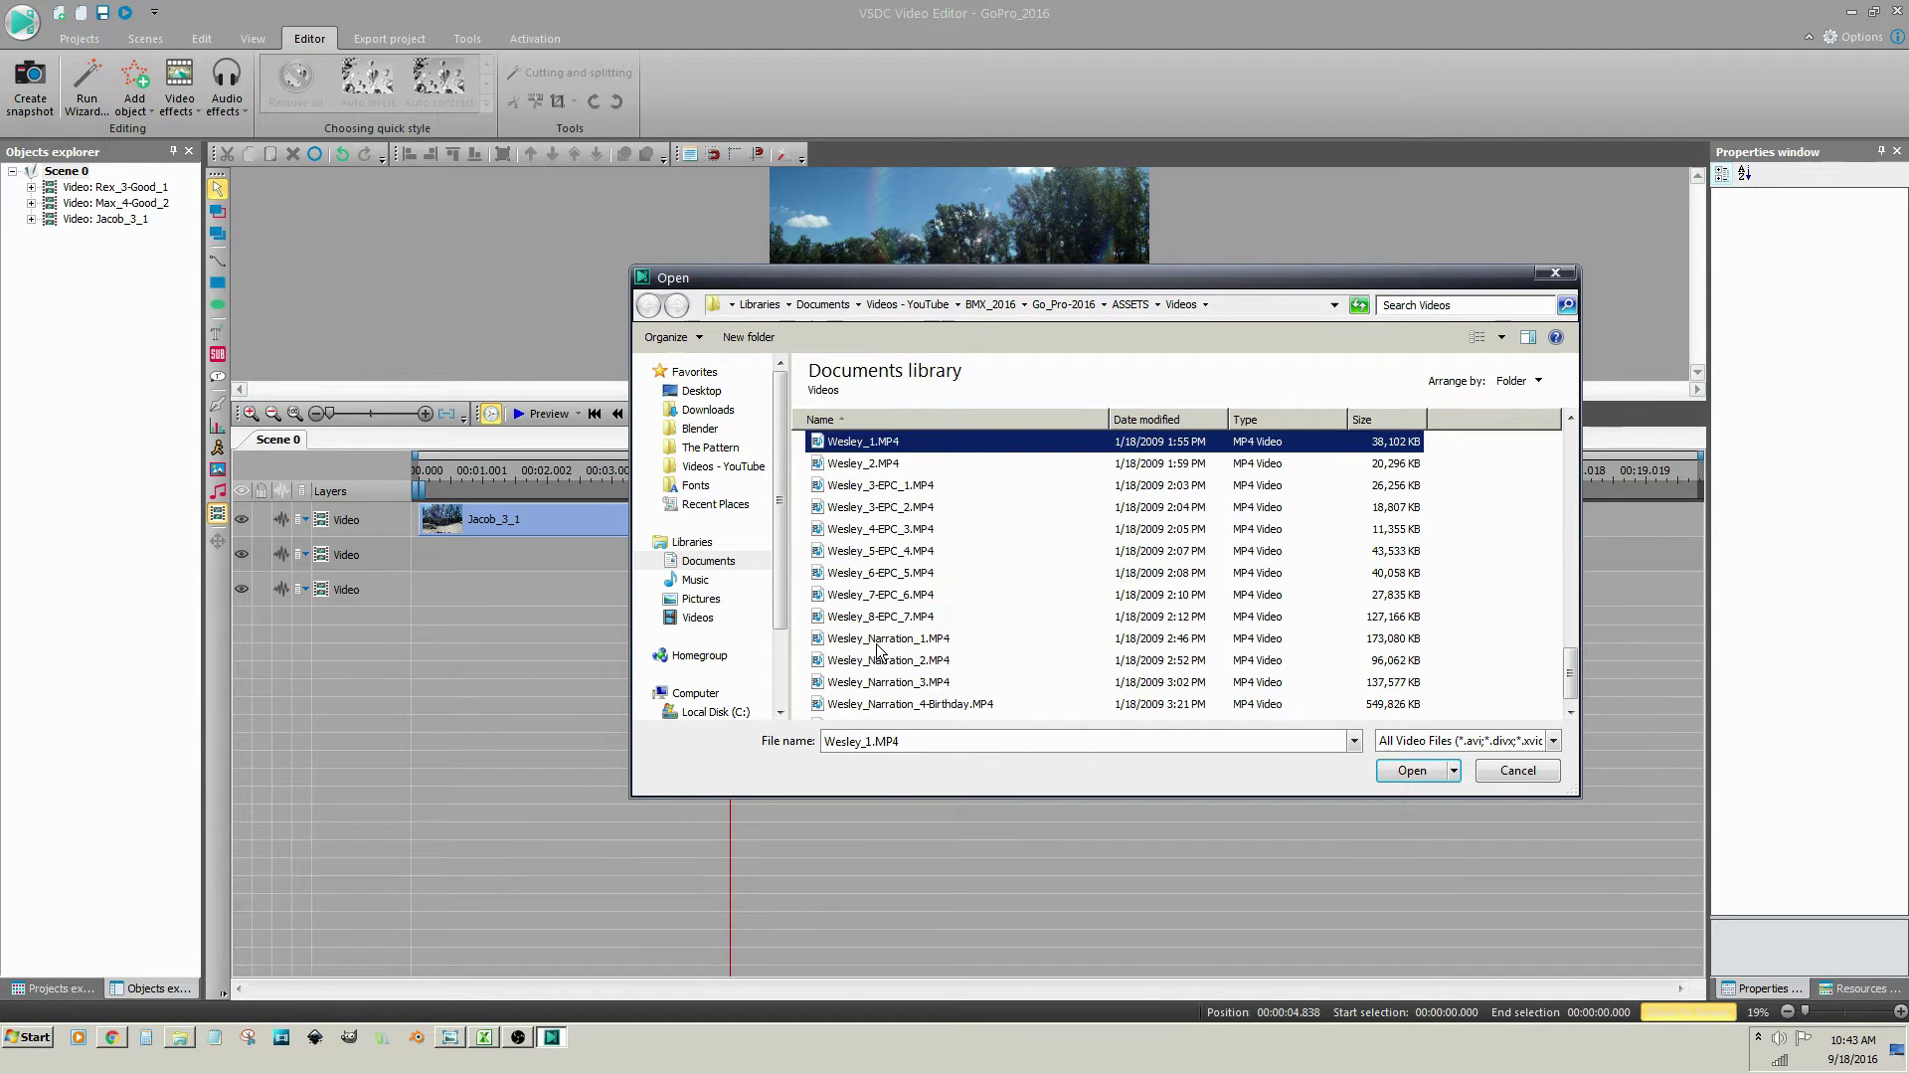
click(873, 465)
scroll(880, 557, up, 3)
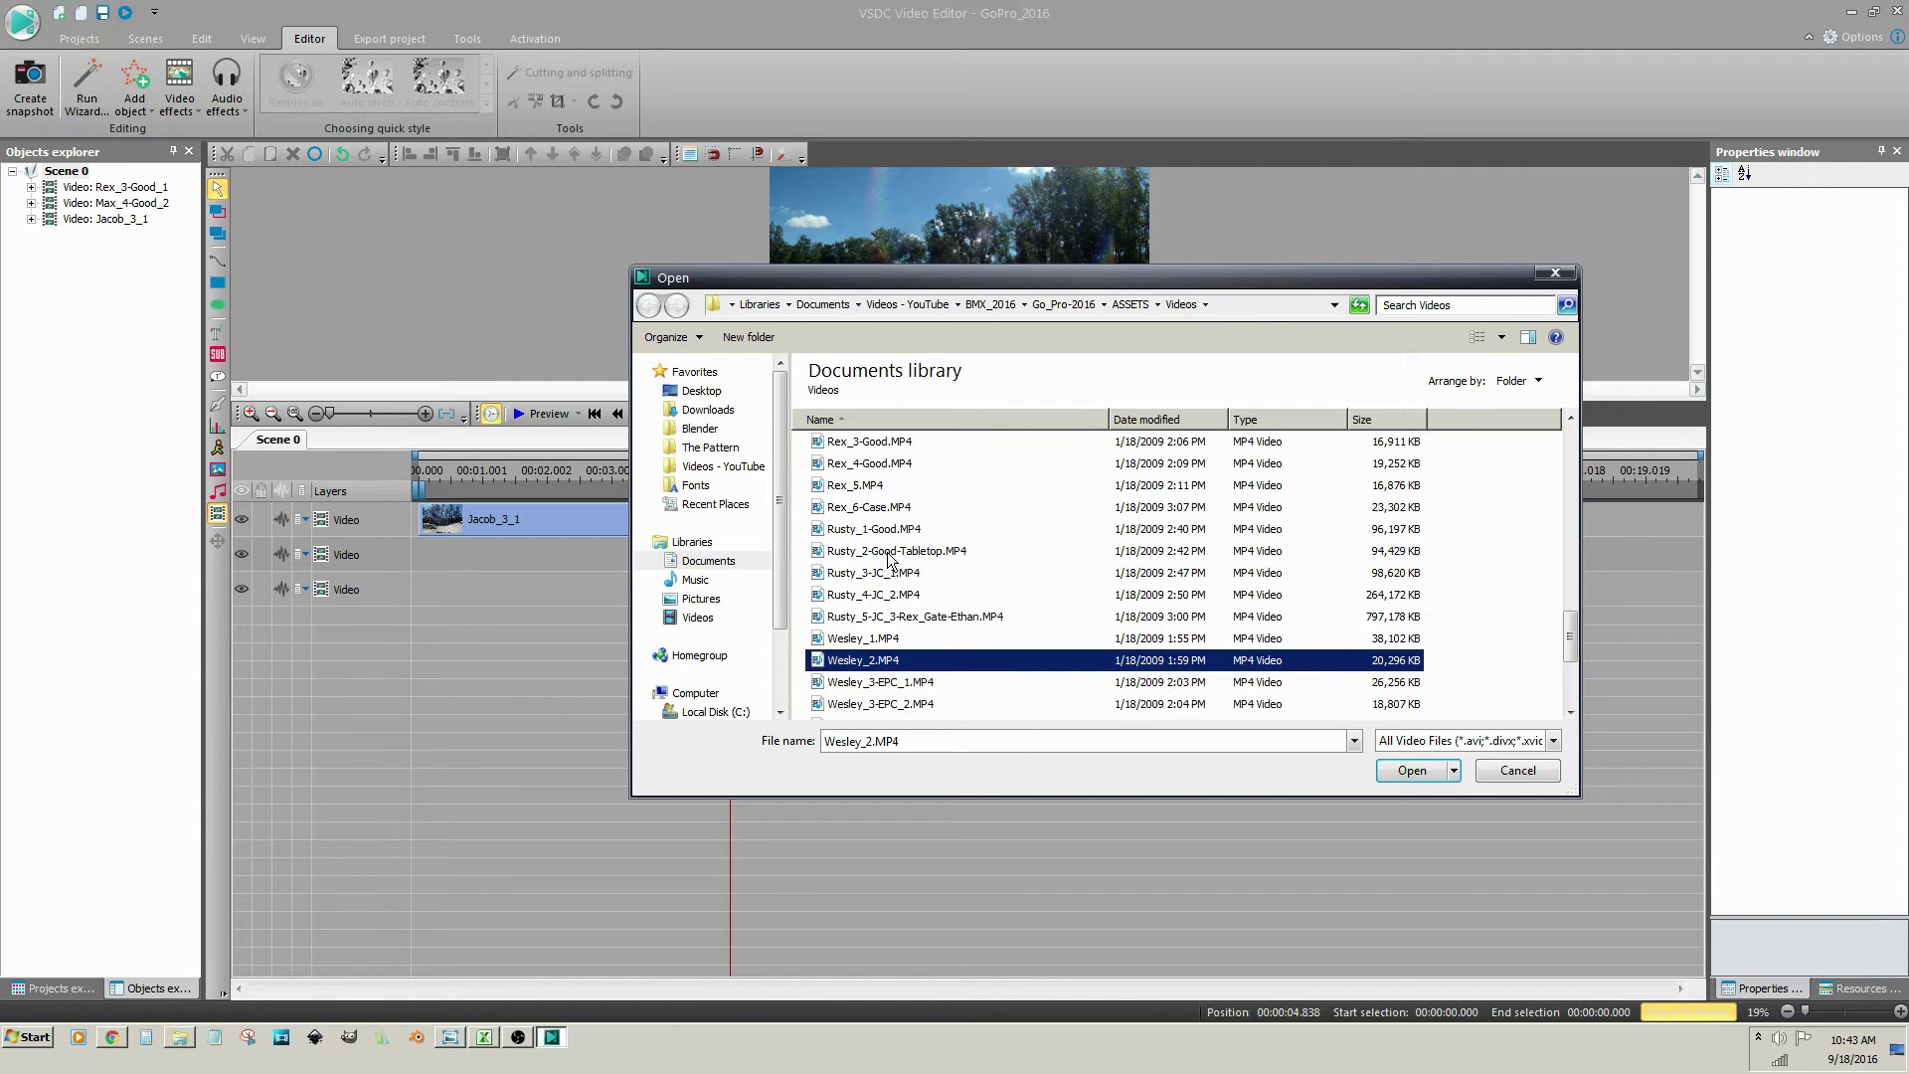
ctrl+click(895, 553)
ctrl+click(865, 508)
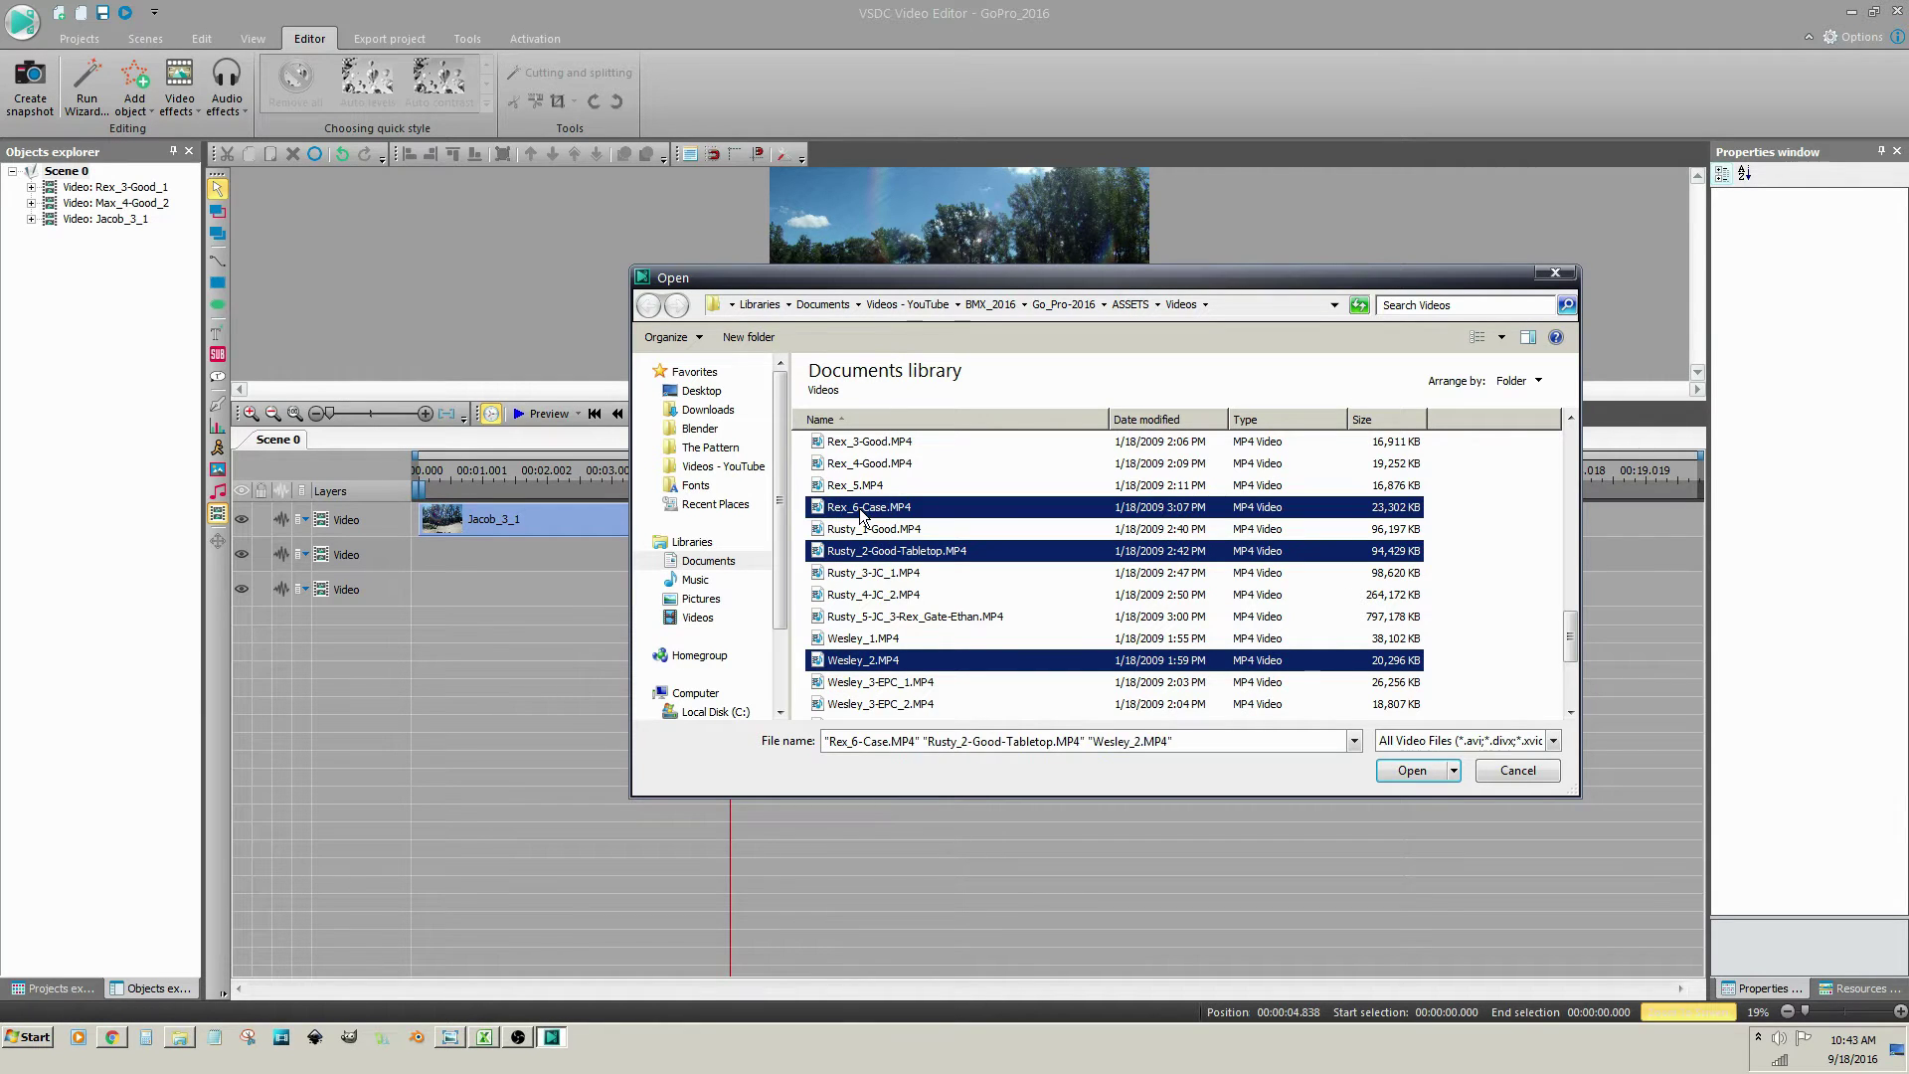
click(1404, 767)
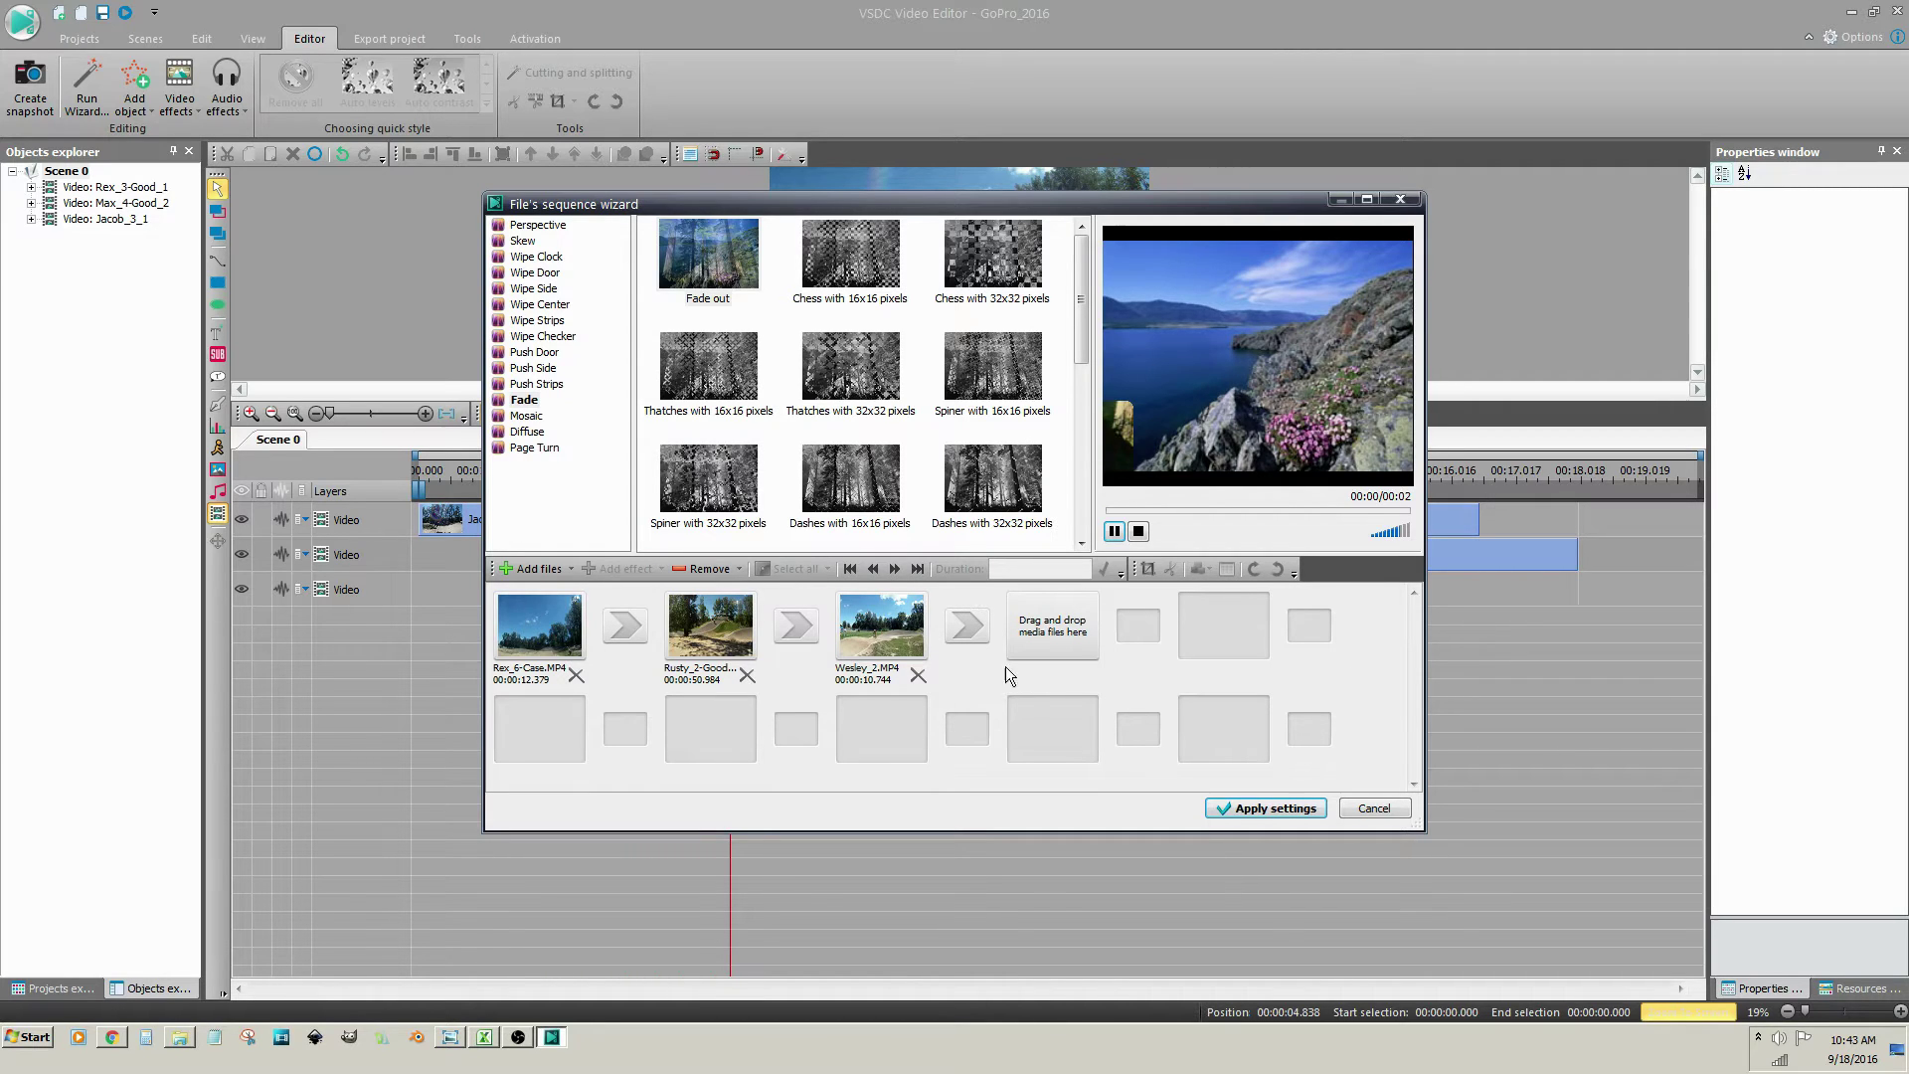
Step: Order the sequence Wesley_2, Rusty_2-Good-Tabletop, Rex_6-Case and apply it as a sprite
drag(885, 624, 725, 641)
drag(537, 632, 875, 648)
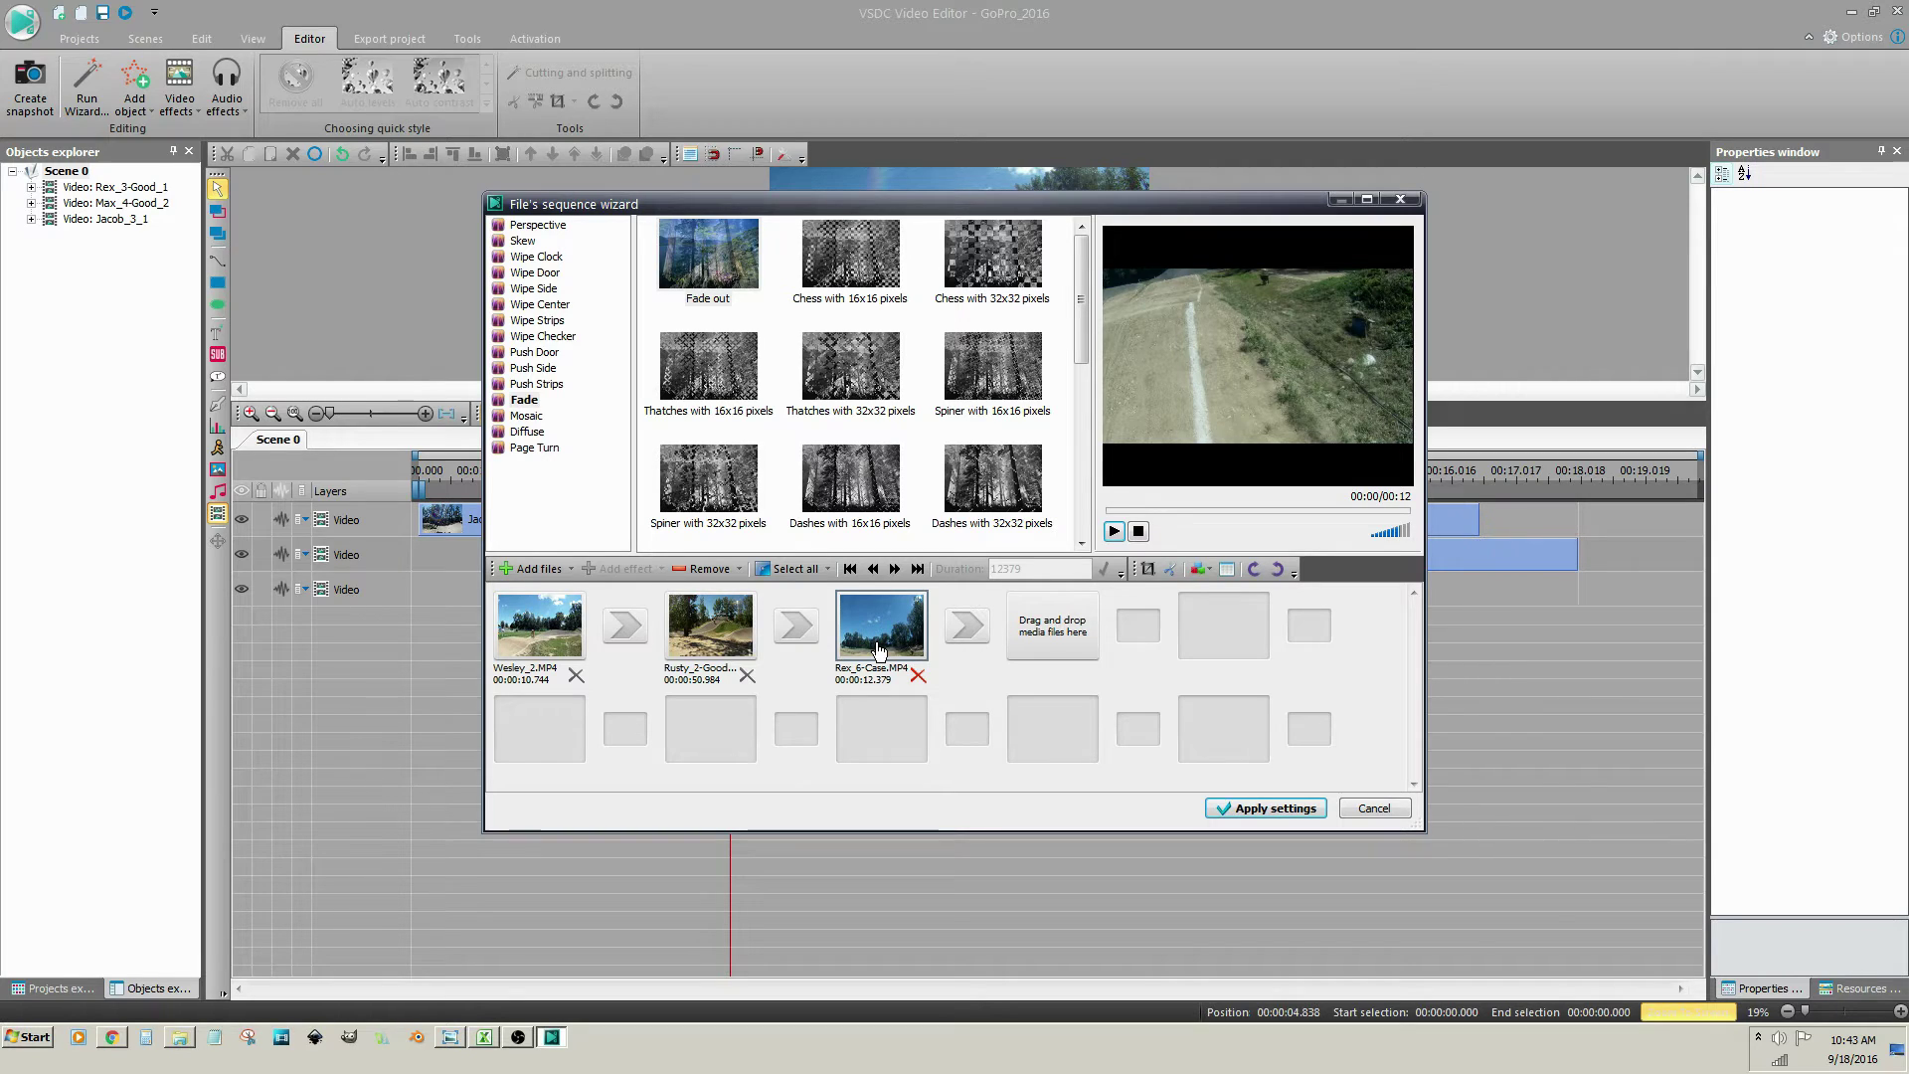
click(1259, 809)
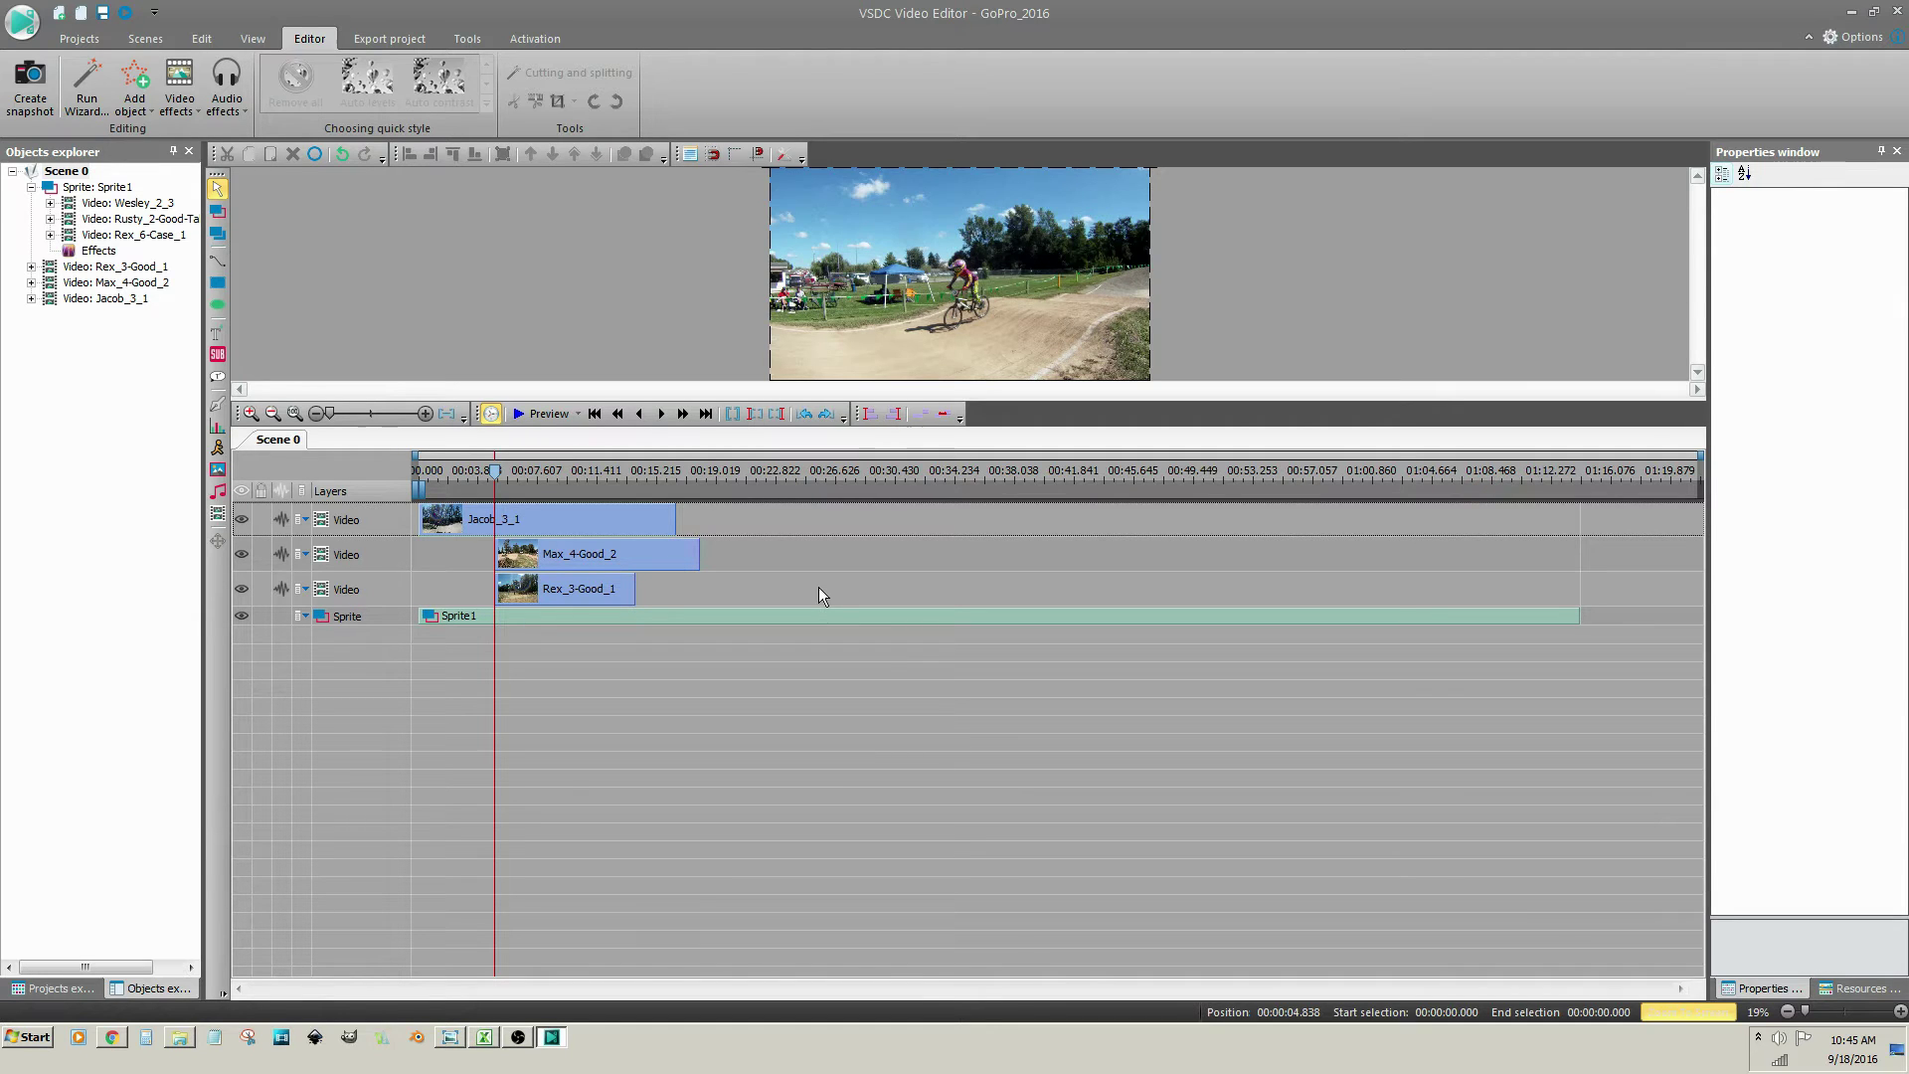
Step: Change Sprite1's Object name property to wes_rusty_rex
click(823, 617)
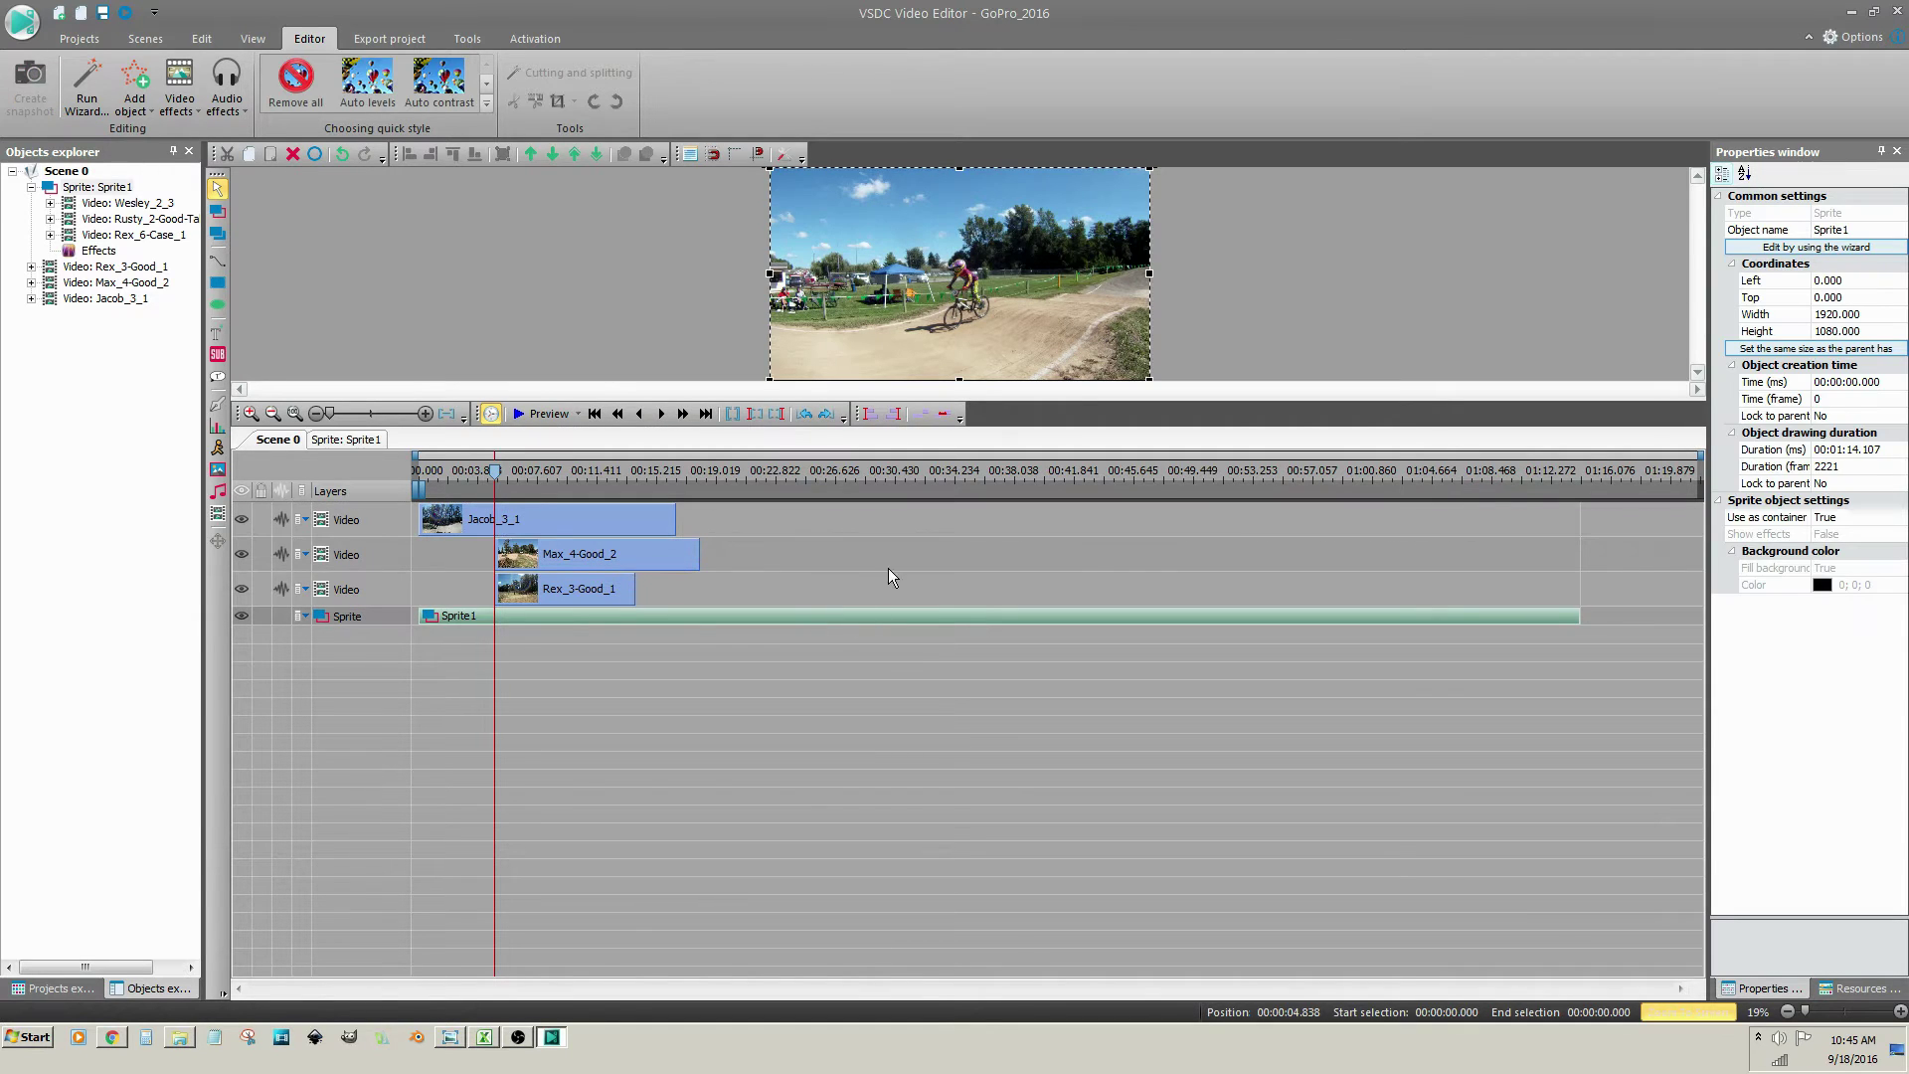
click(1853, 230)
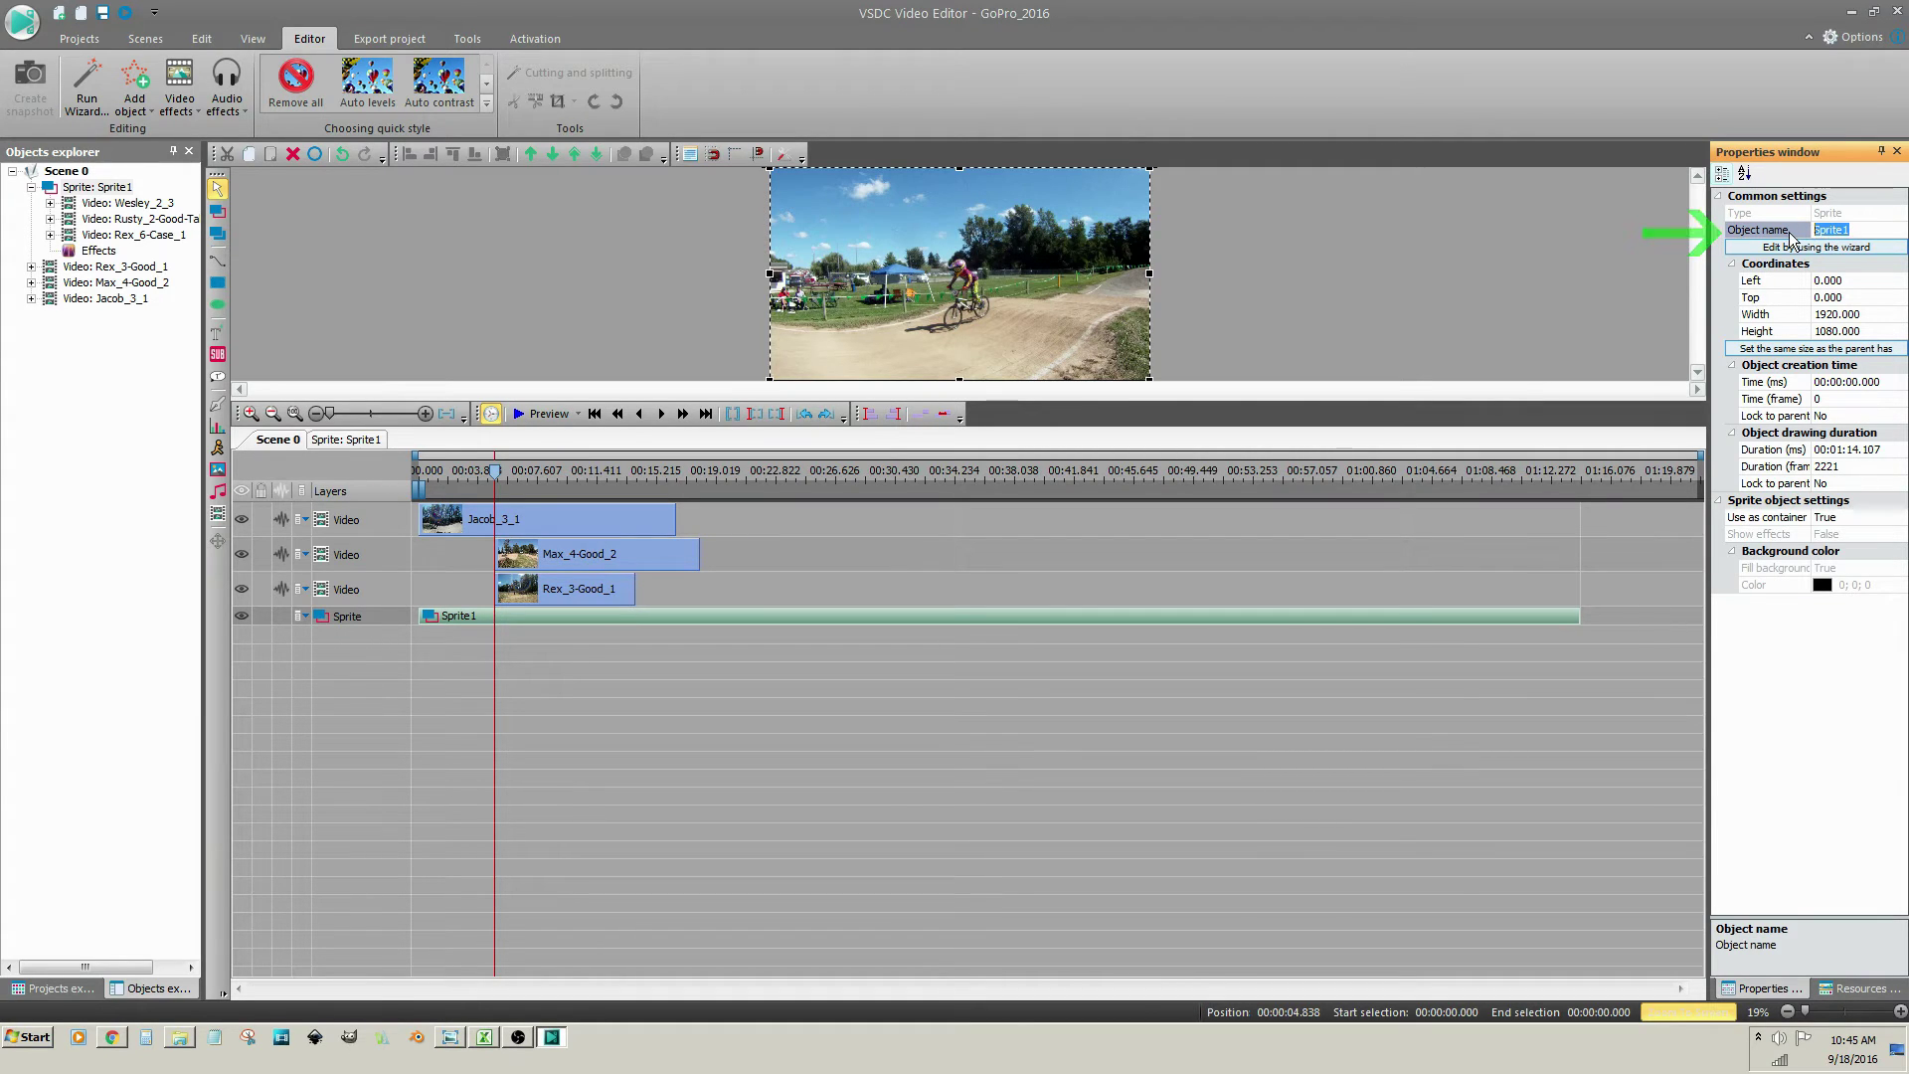
text(wes_rusty_rex)
key(Return)
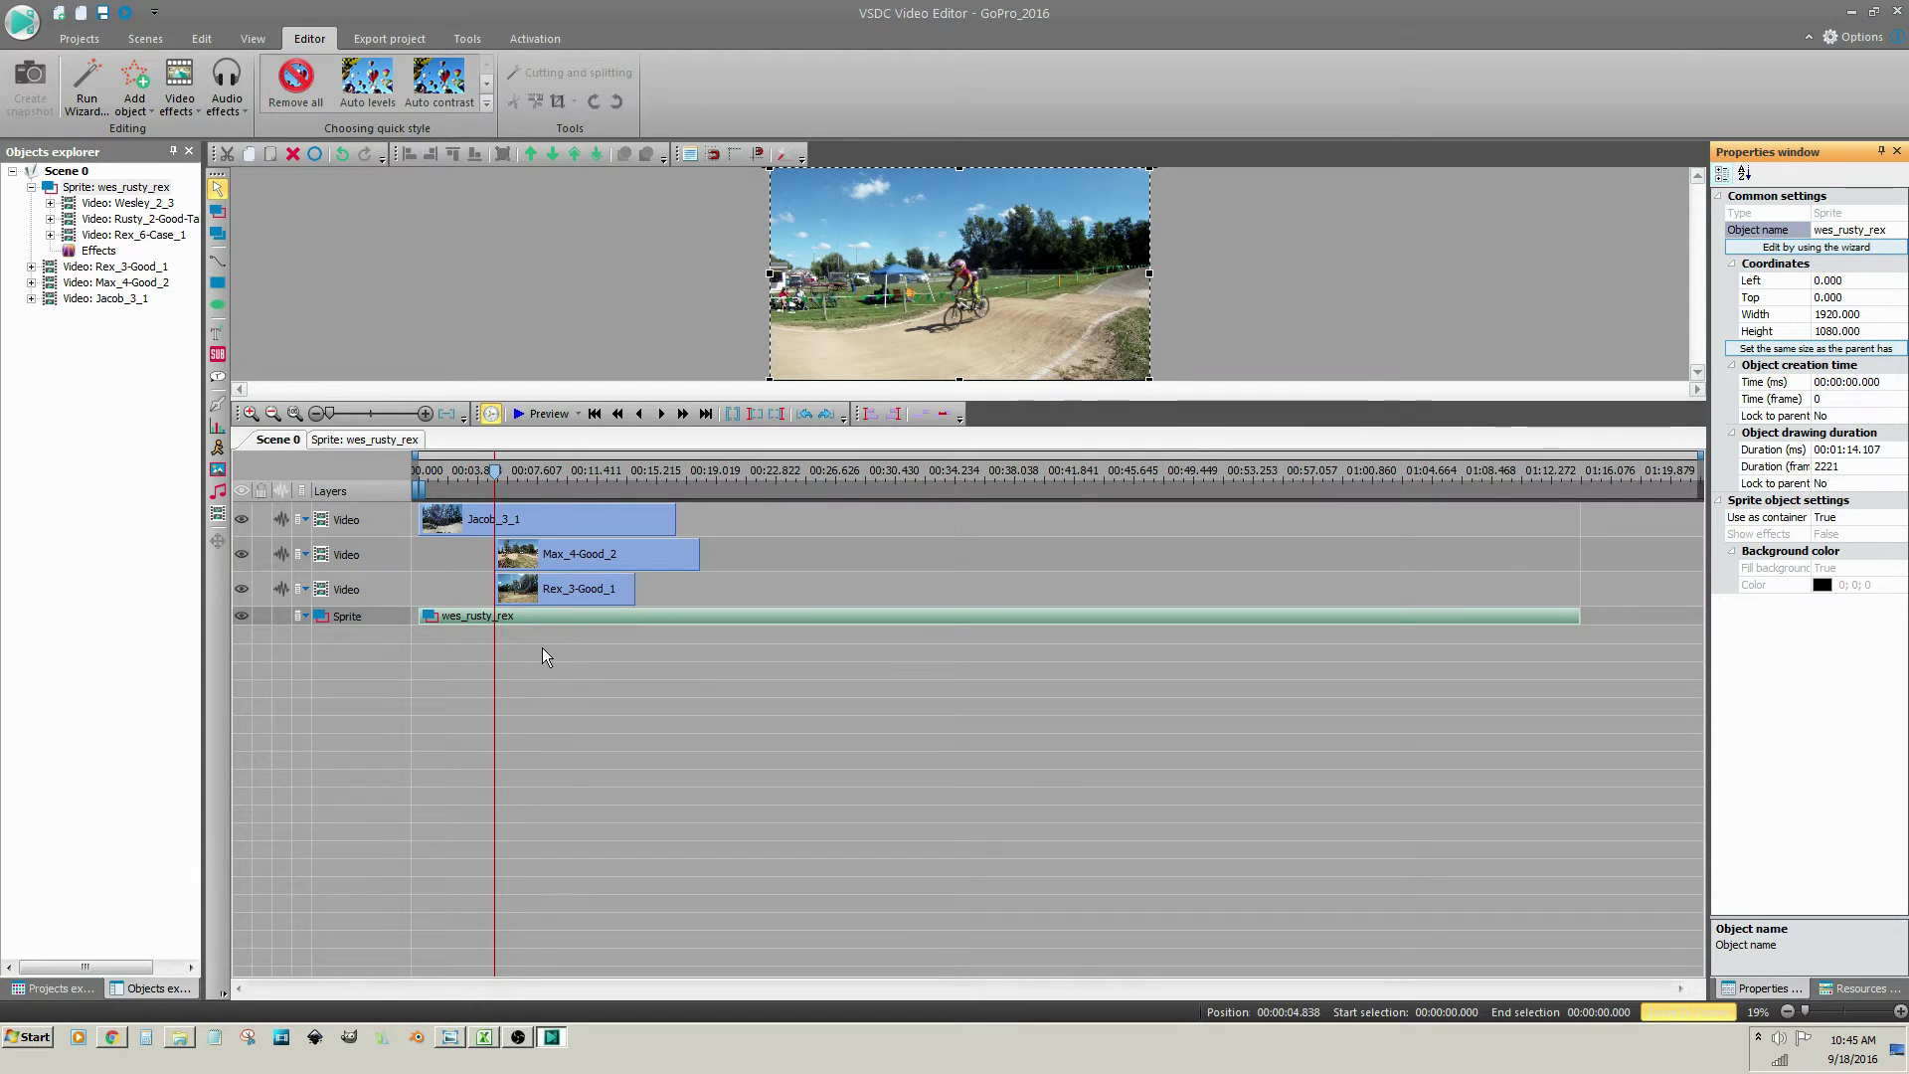
click(549, 619)
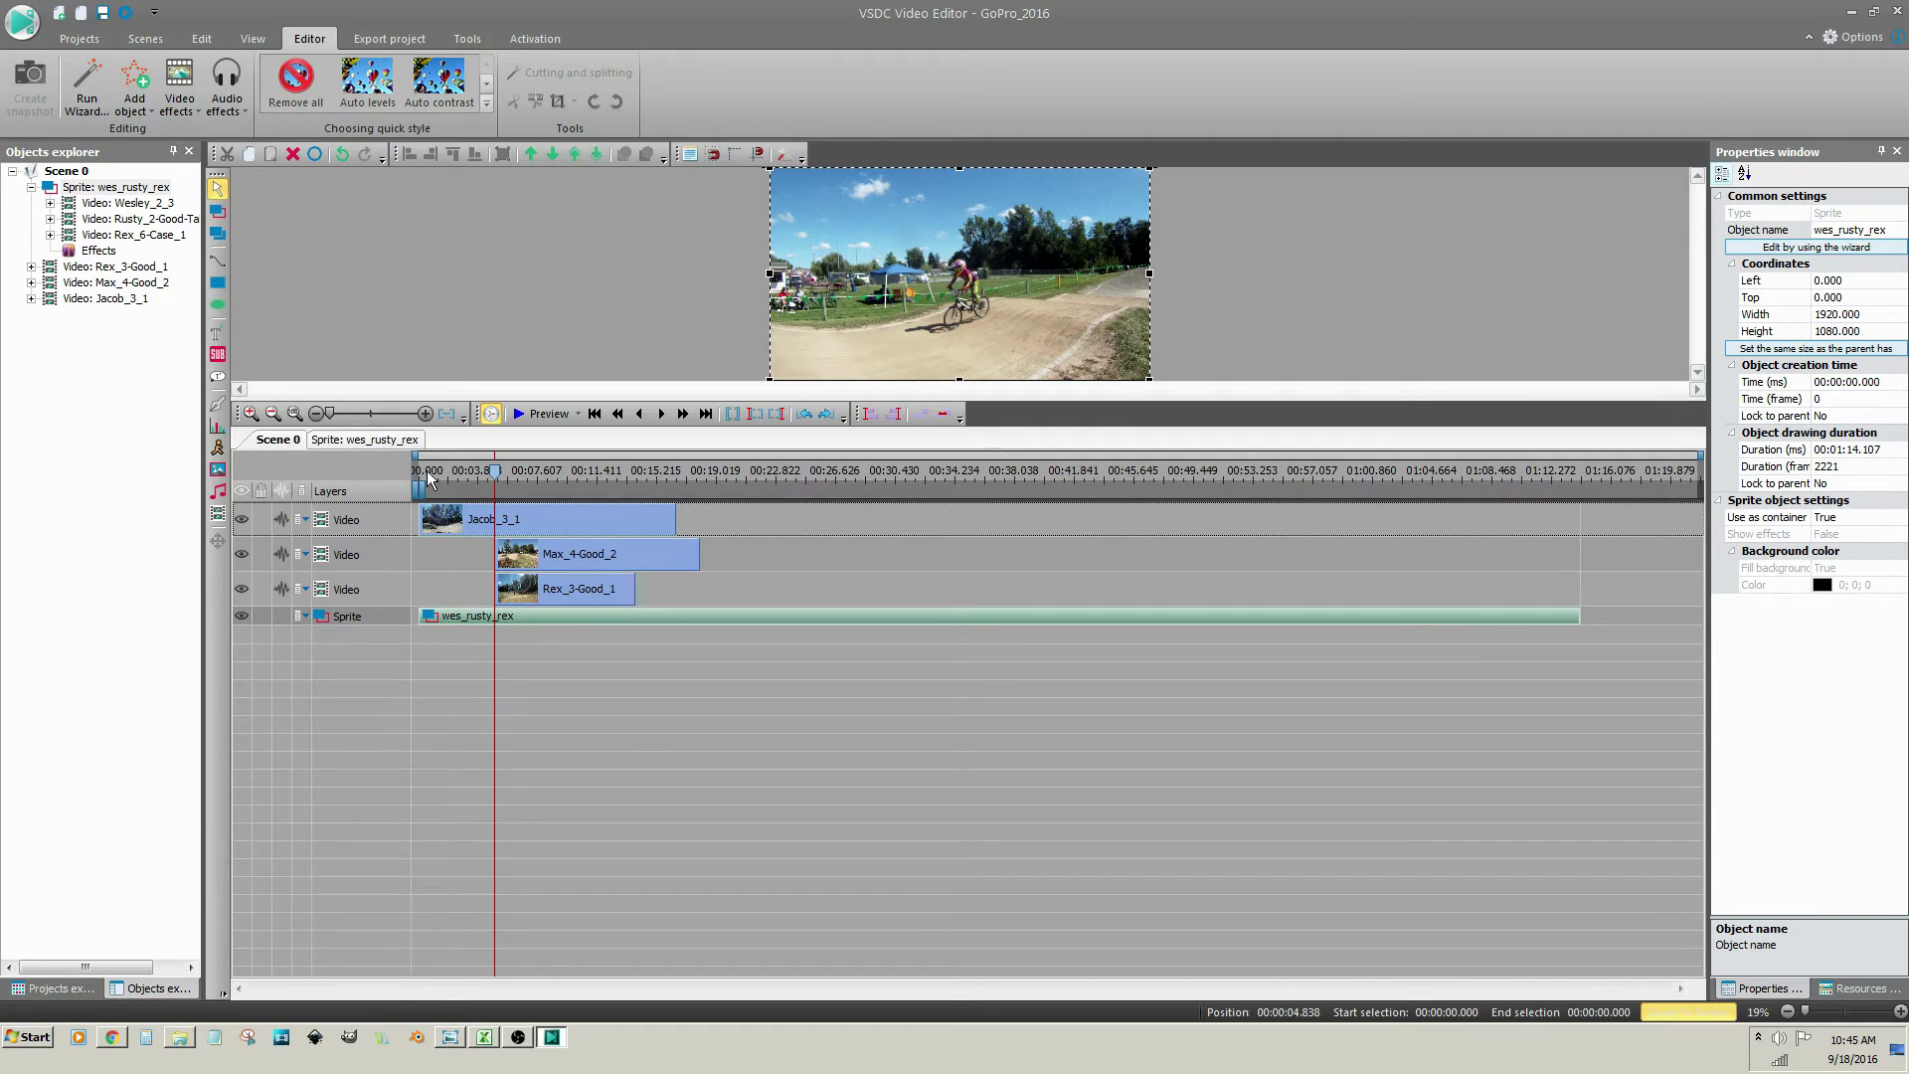
Step: Cut Rex_6-Case_1 from inside the wes_rusty_rex sprite and paste it into Scene 0
click(390, 448)
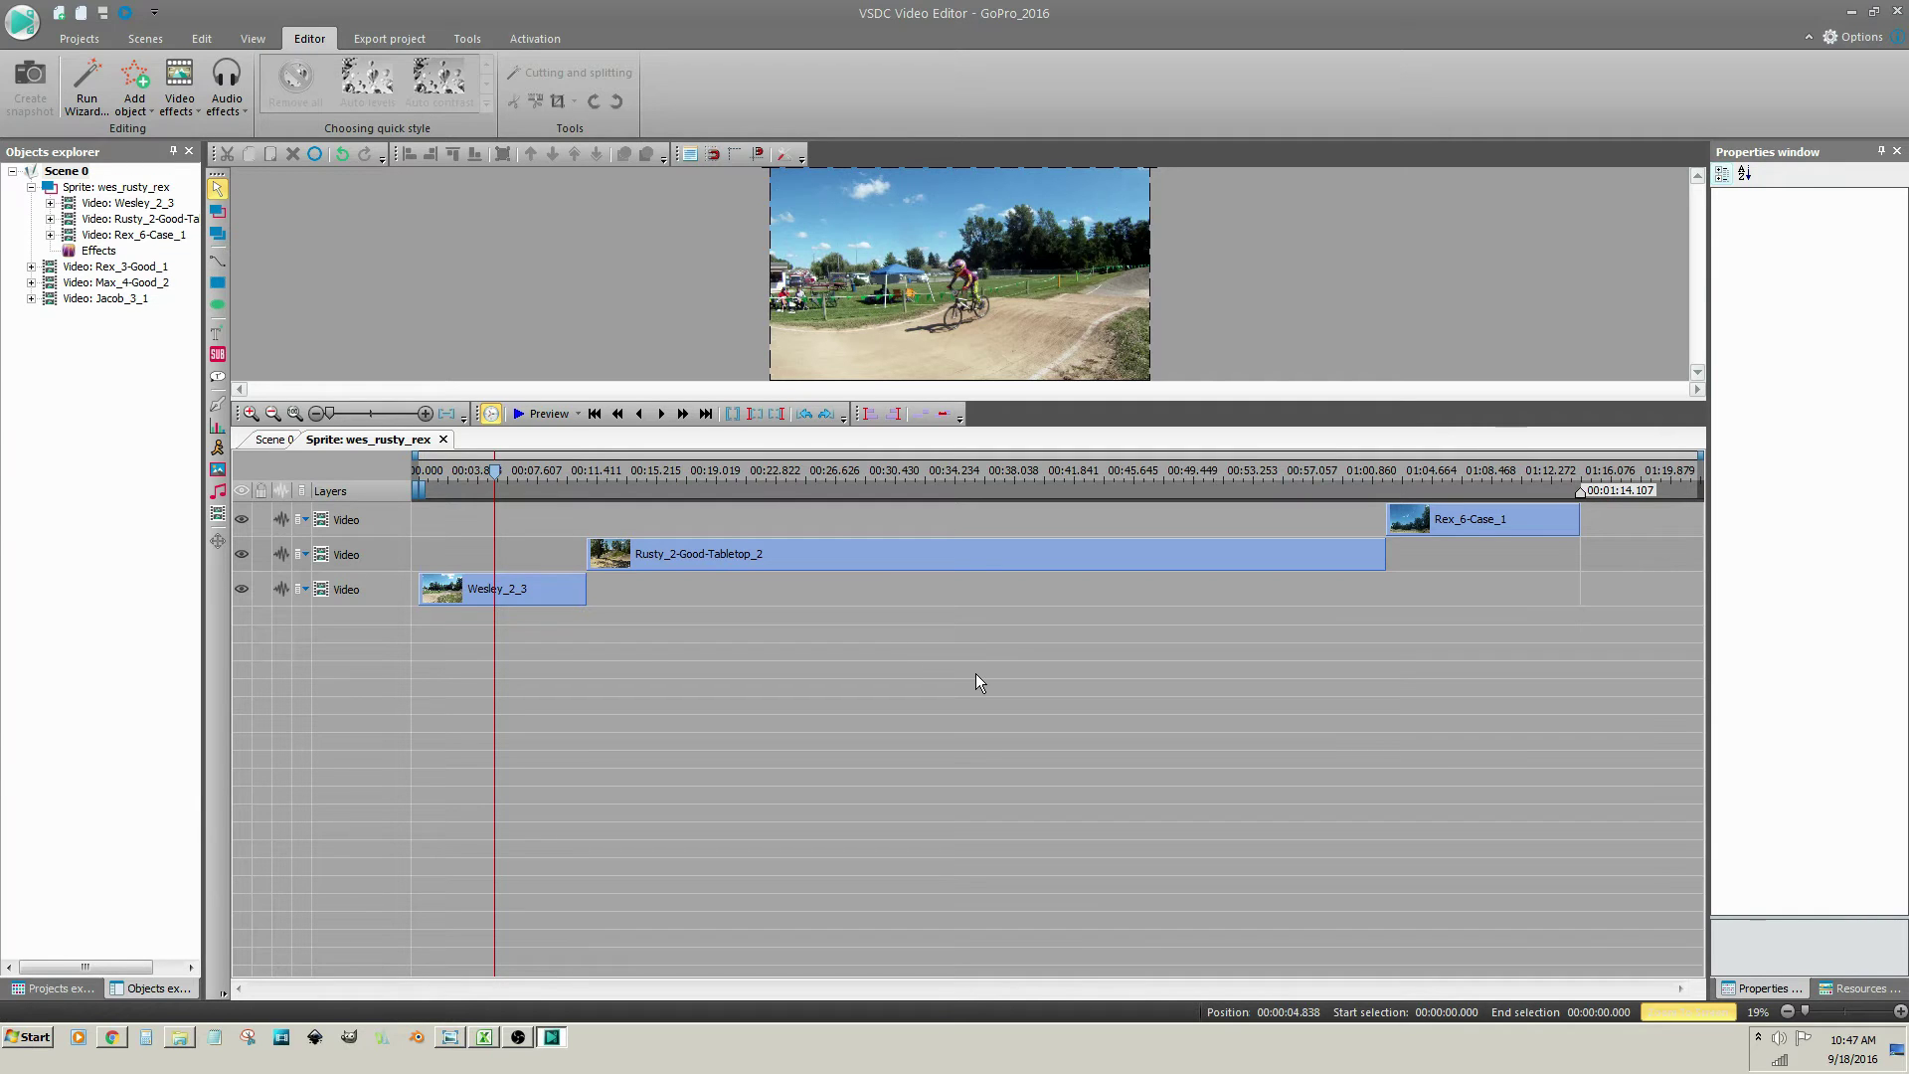
right_click(1441, 534)
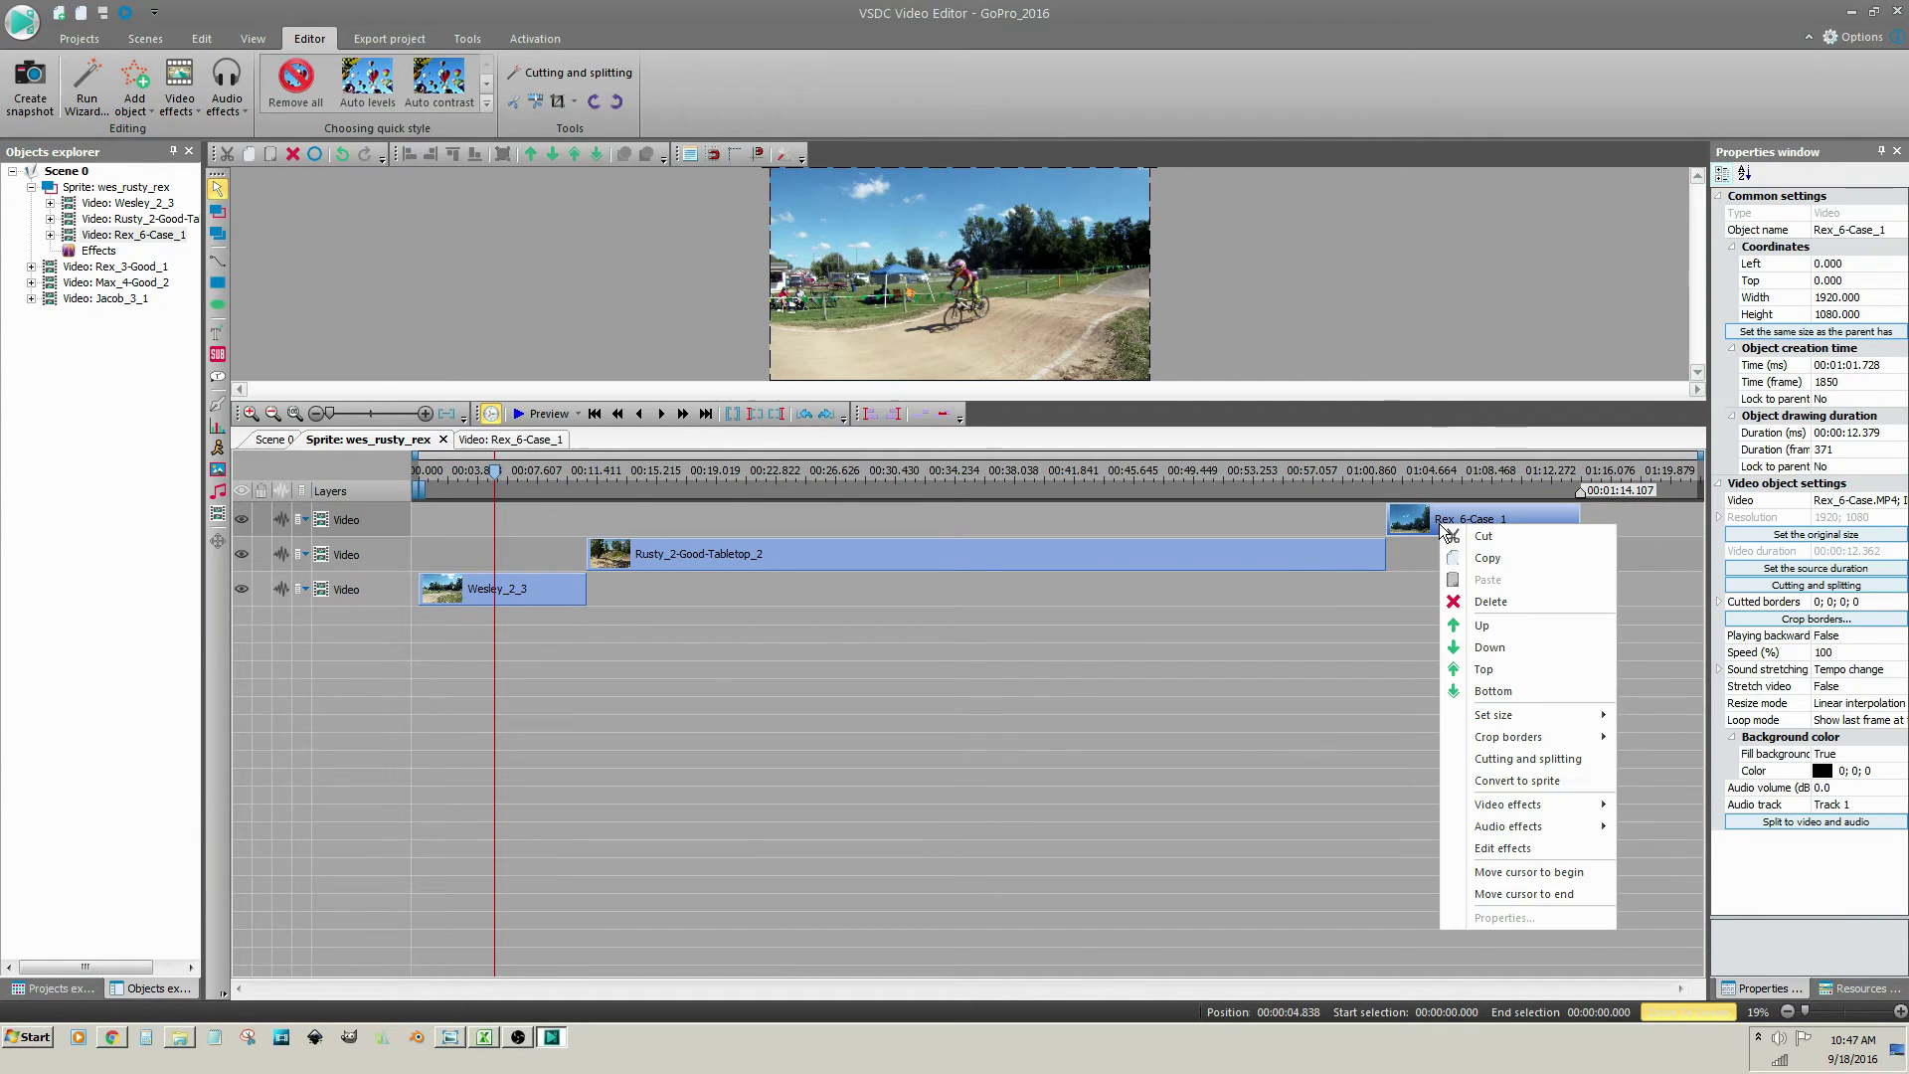
click(1492, 537)
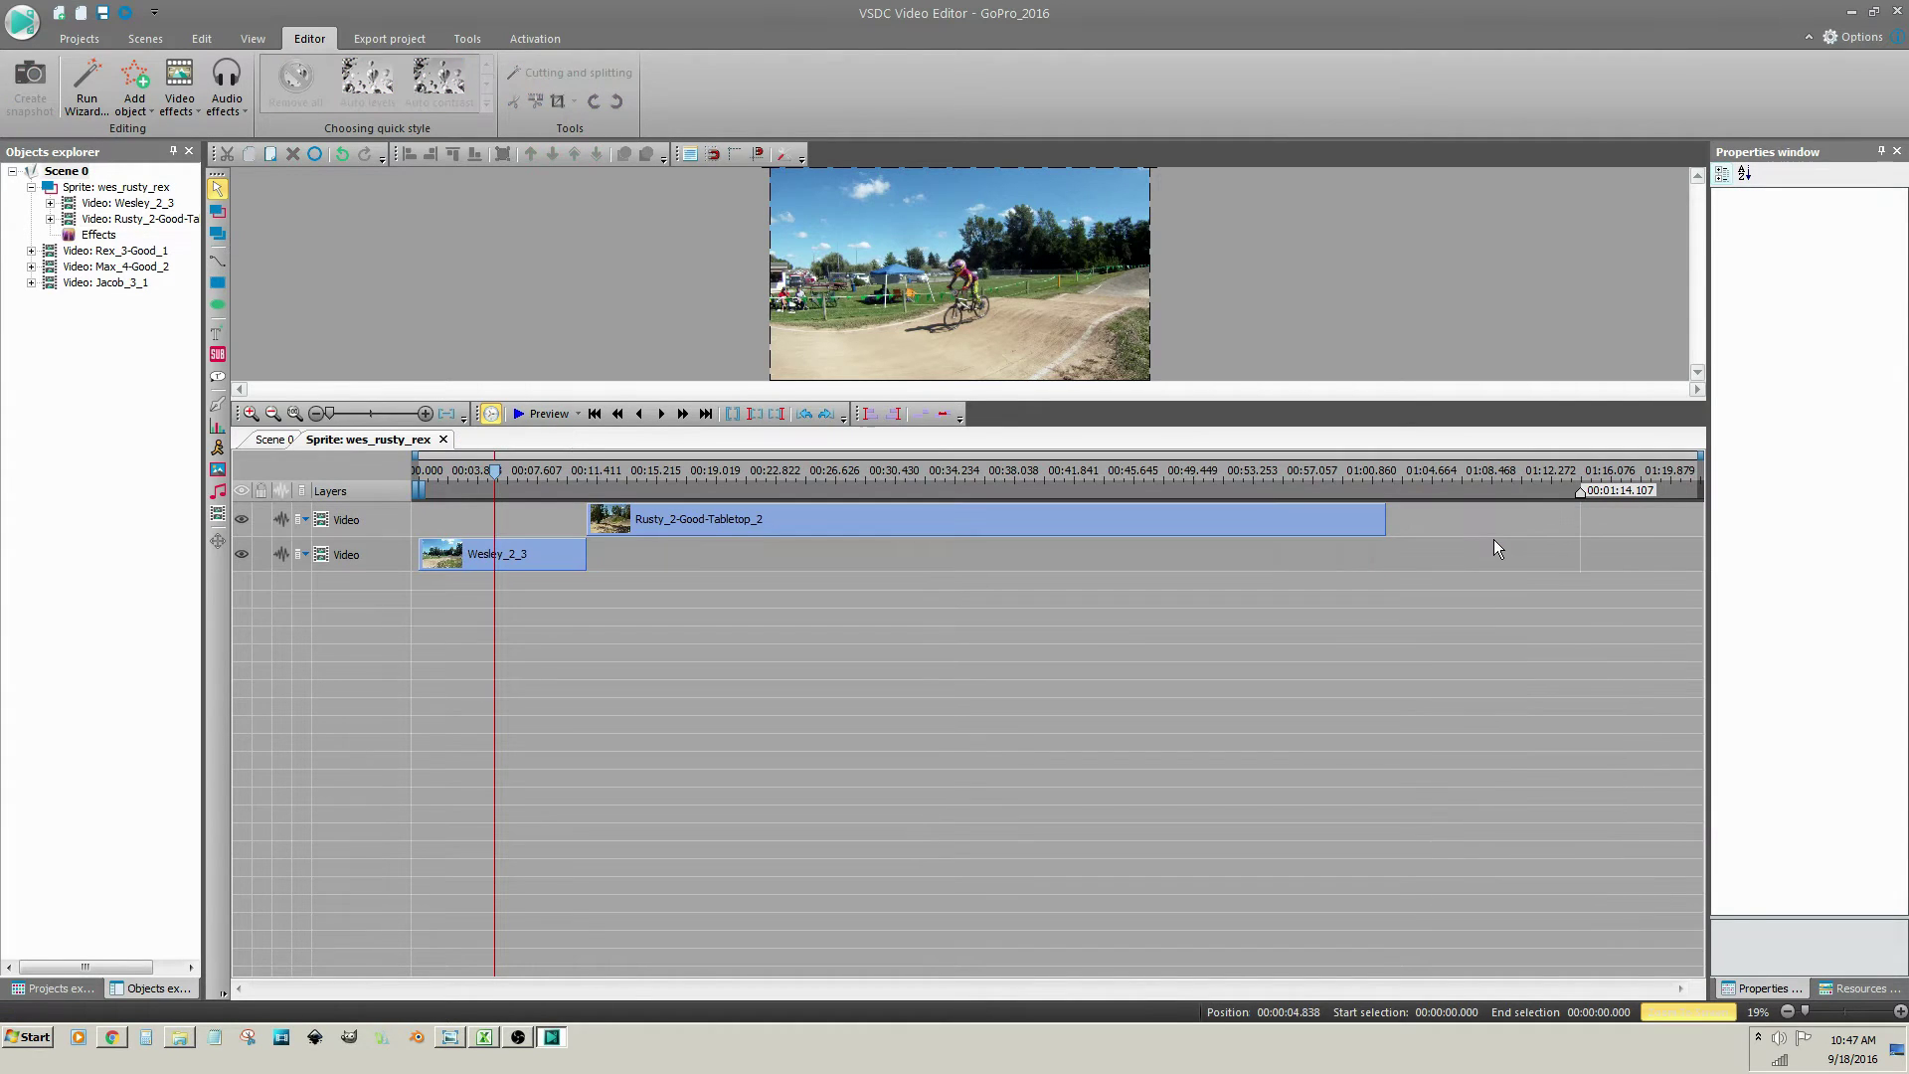
click(272, 440)
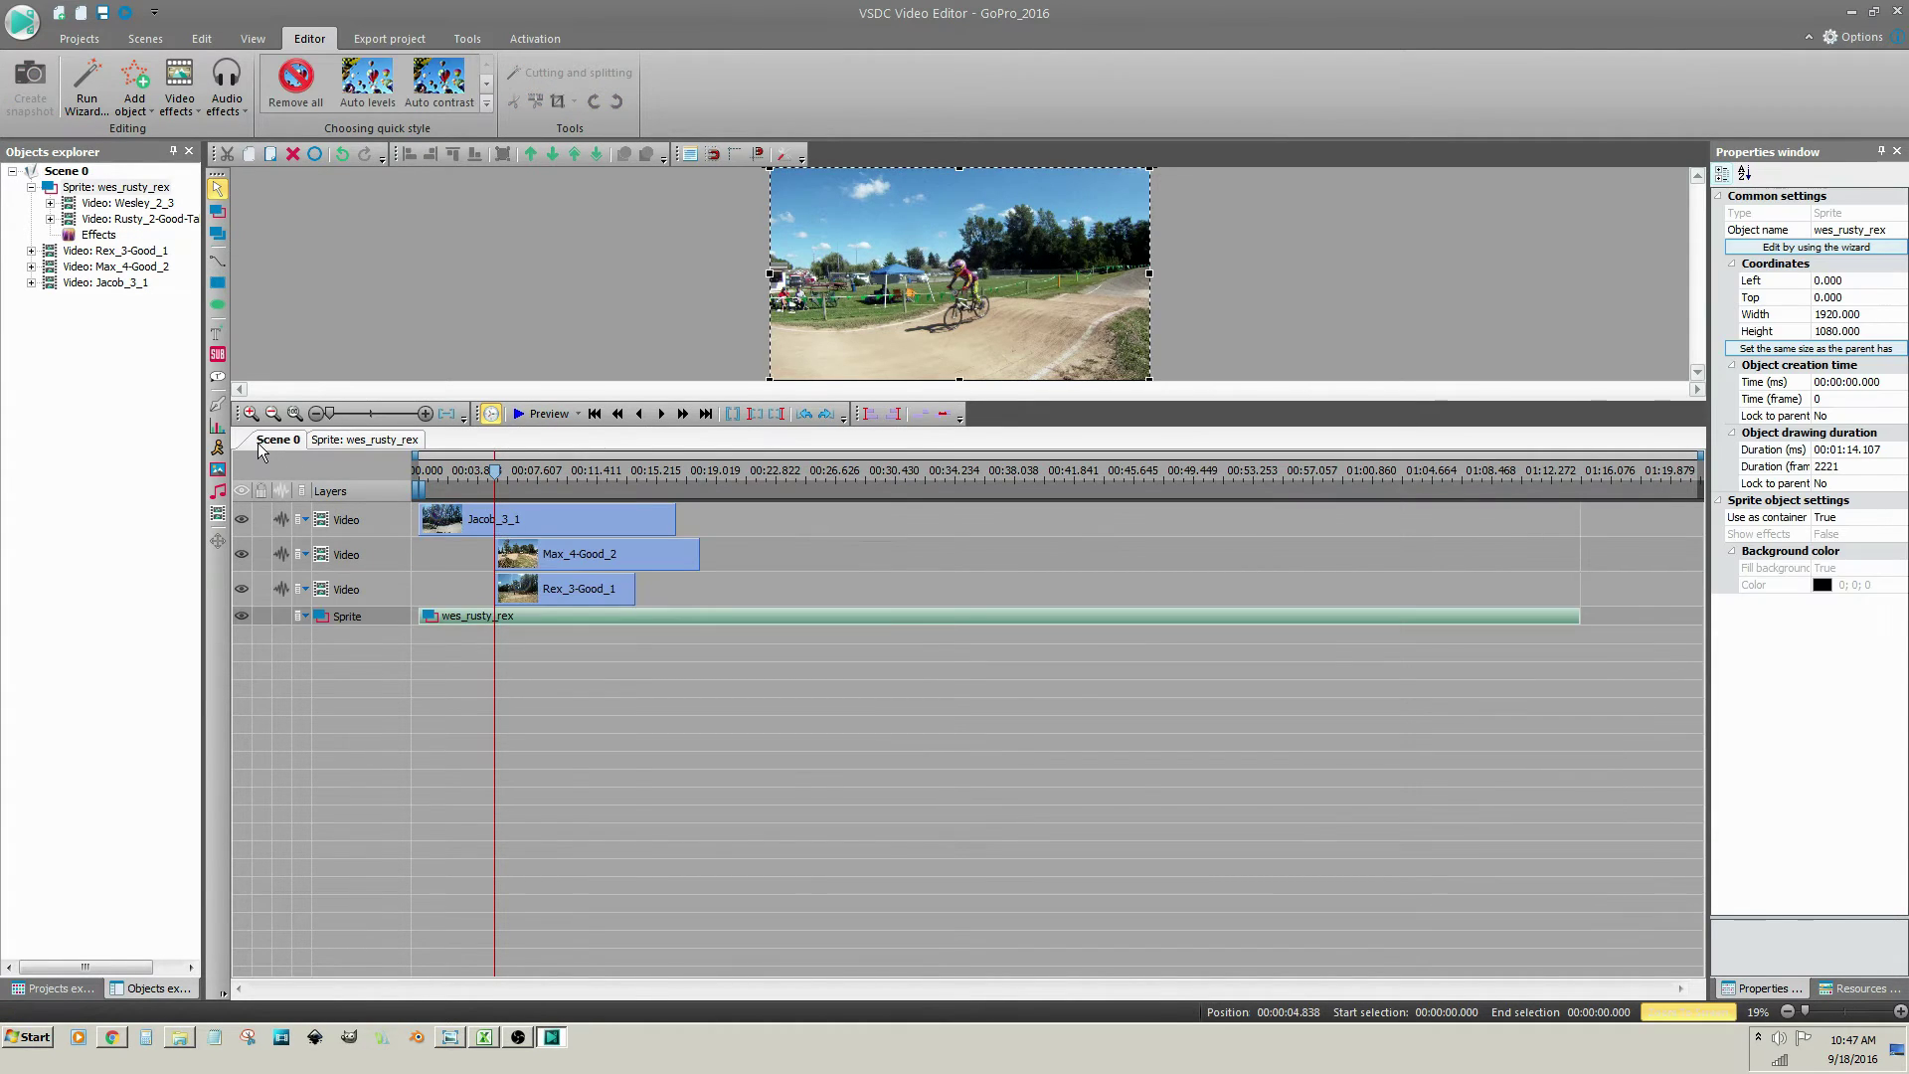
click(269, 154)
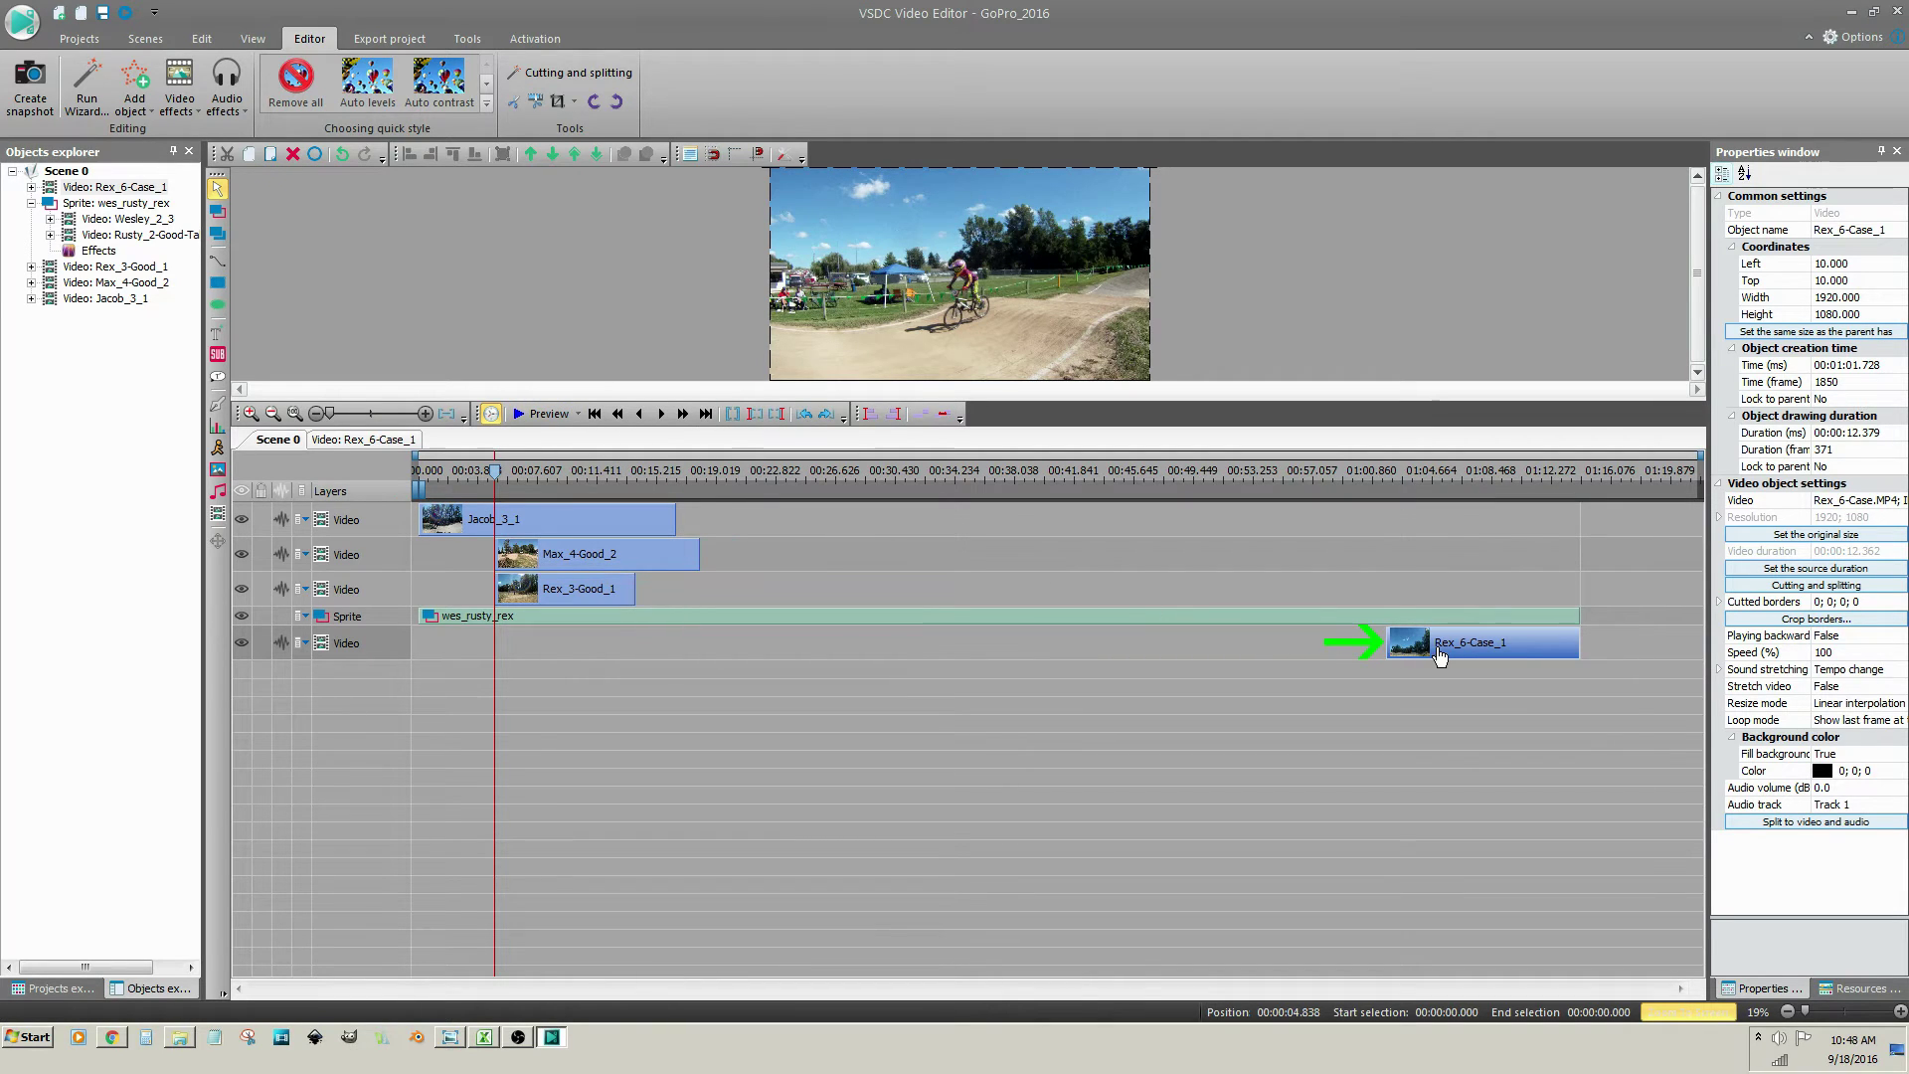
mouse_move(1439, 653)
Step: Trim the wes_rusty_rex sprite to end with Rusty_2-Good-Tabletop_2, about 1:01.695
double_click(972, 617)
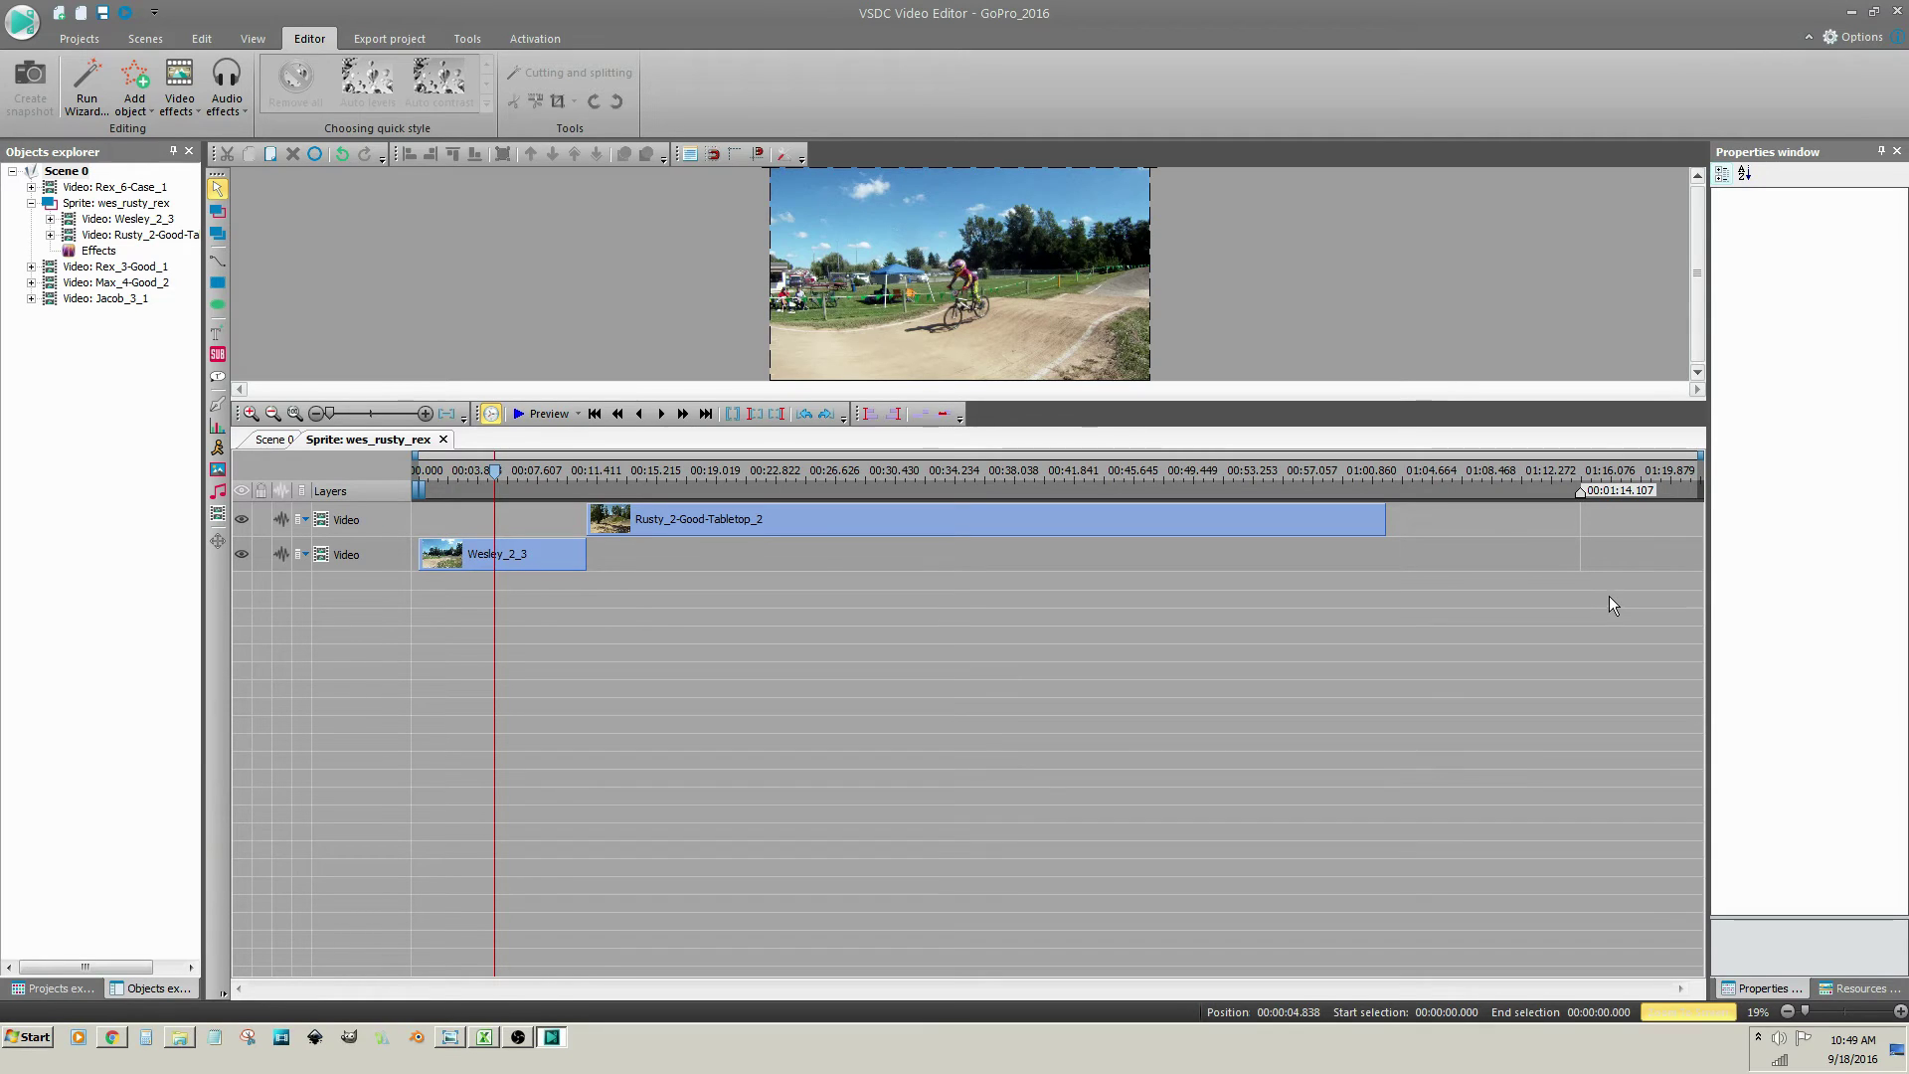
click(1586, 505)
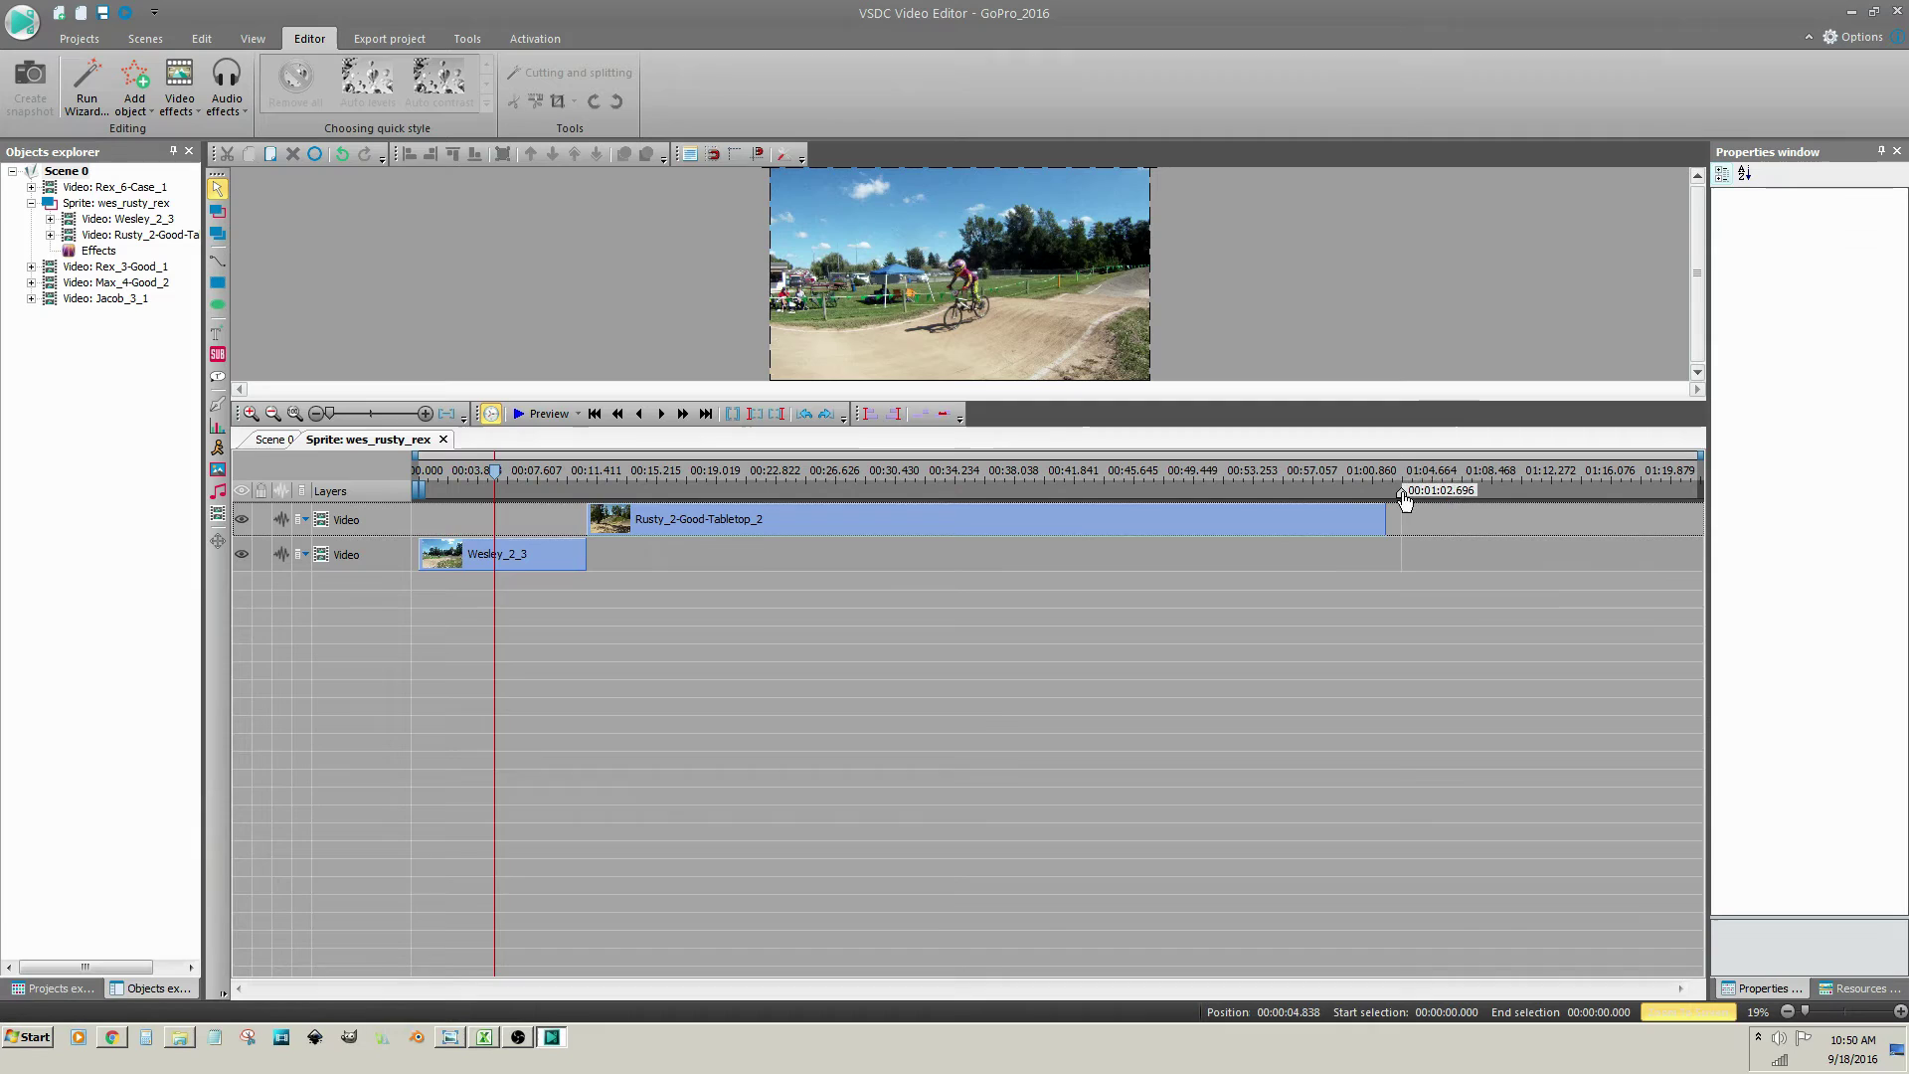
scroll(1390, 500, up, 1)
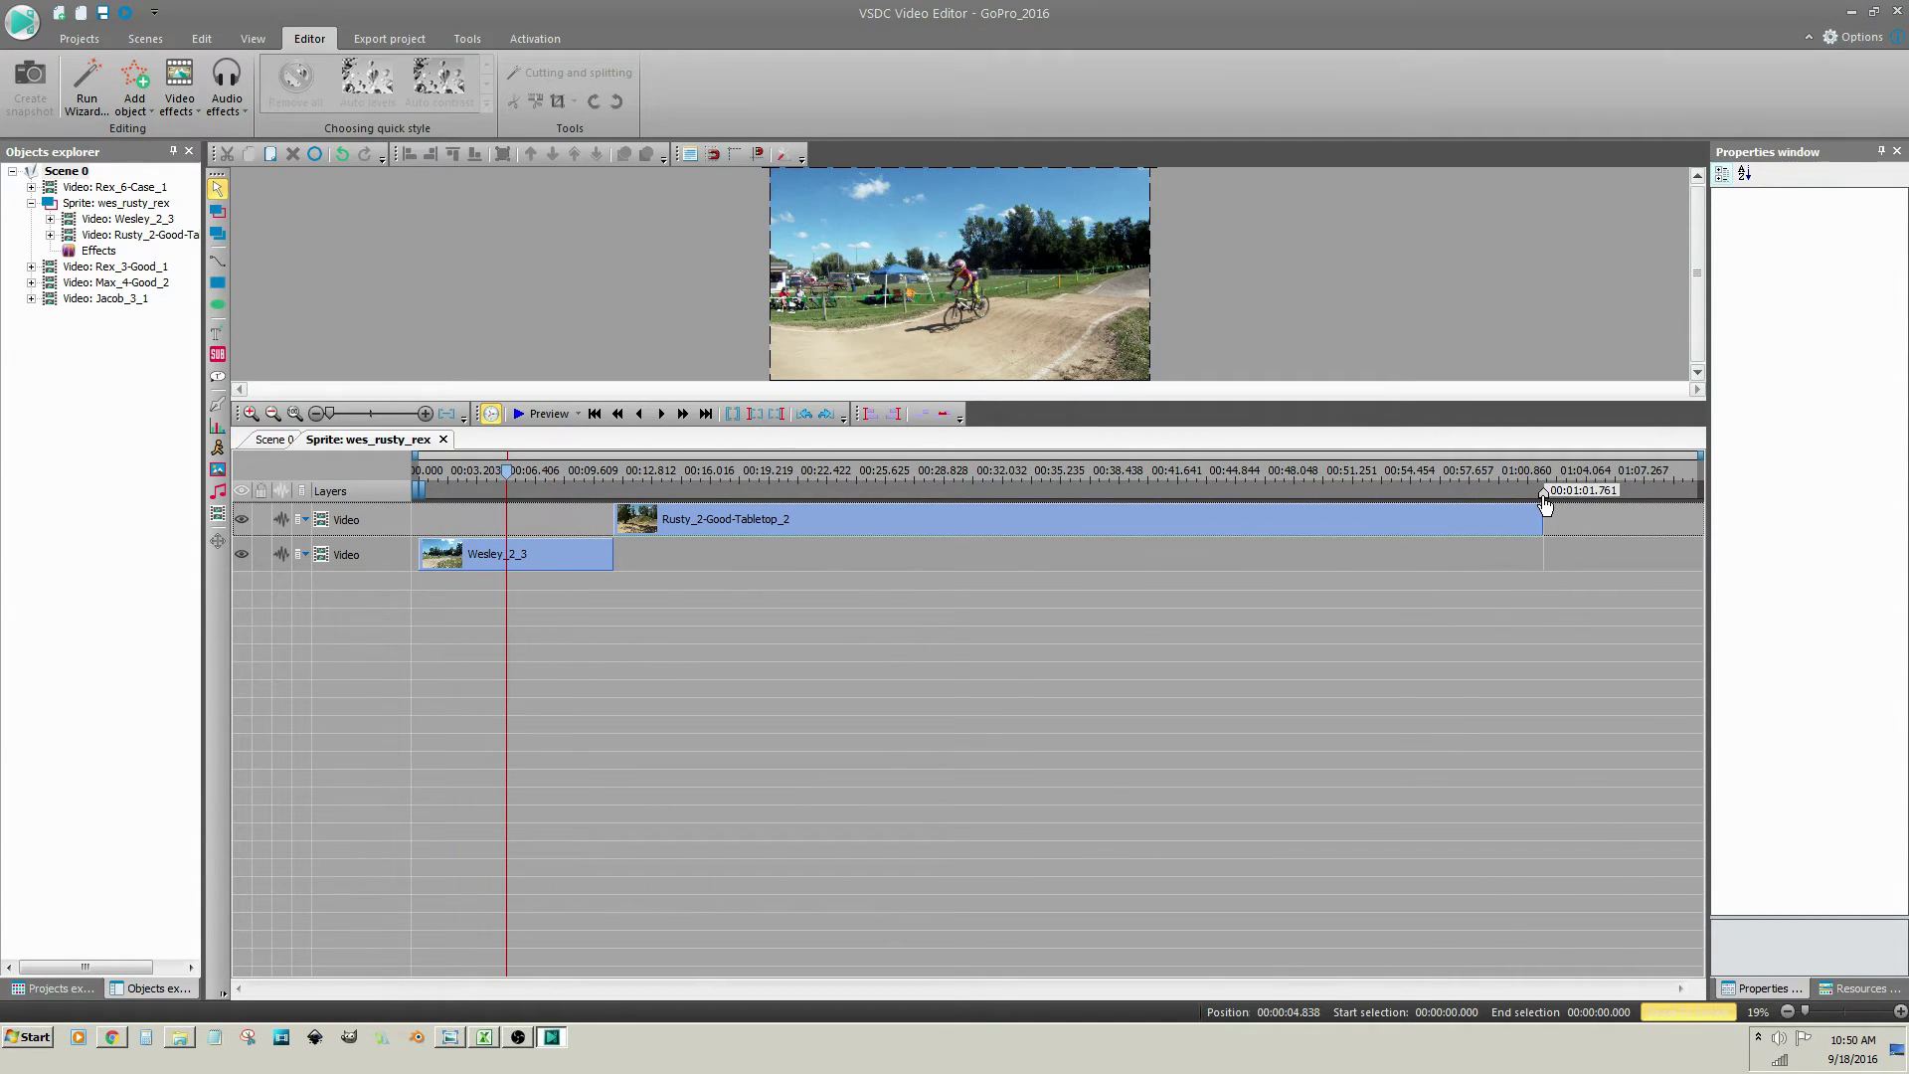
scroll(1543, 502, up, 1)
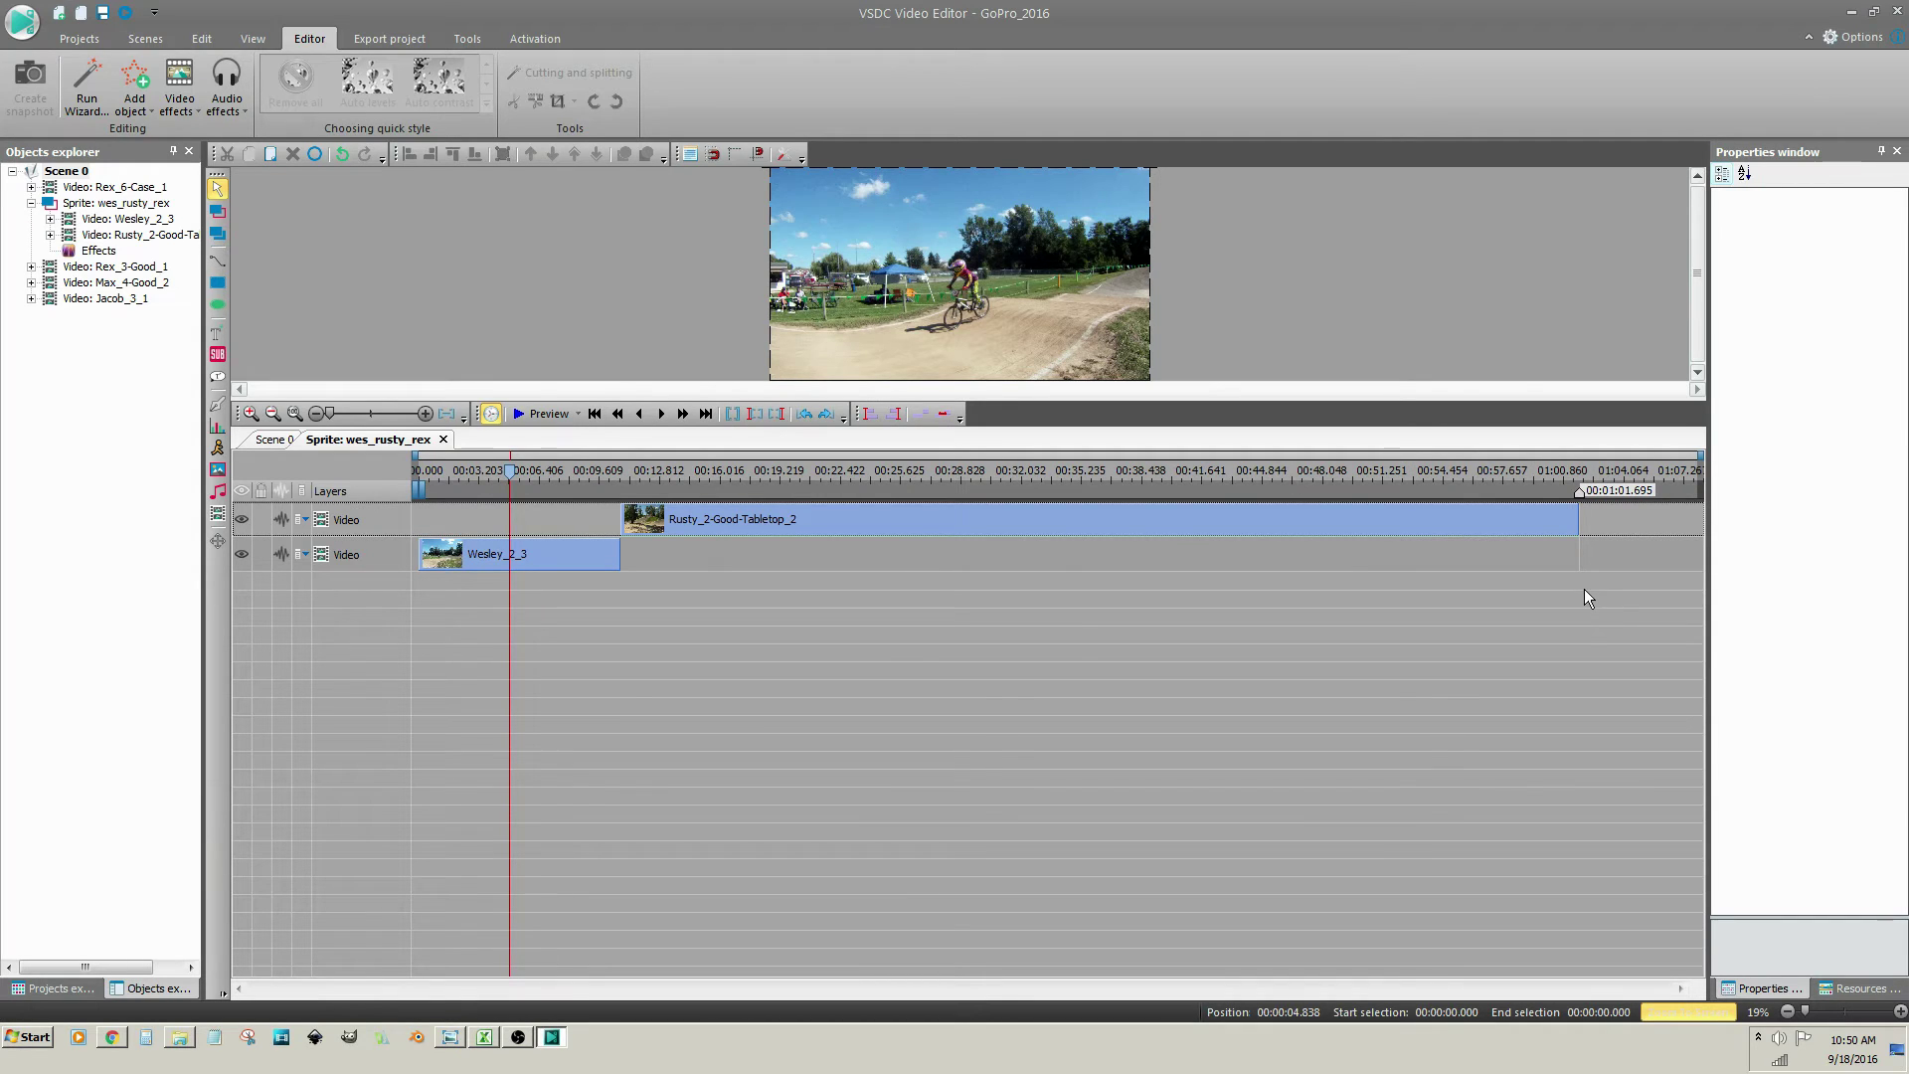
click(265, 439)
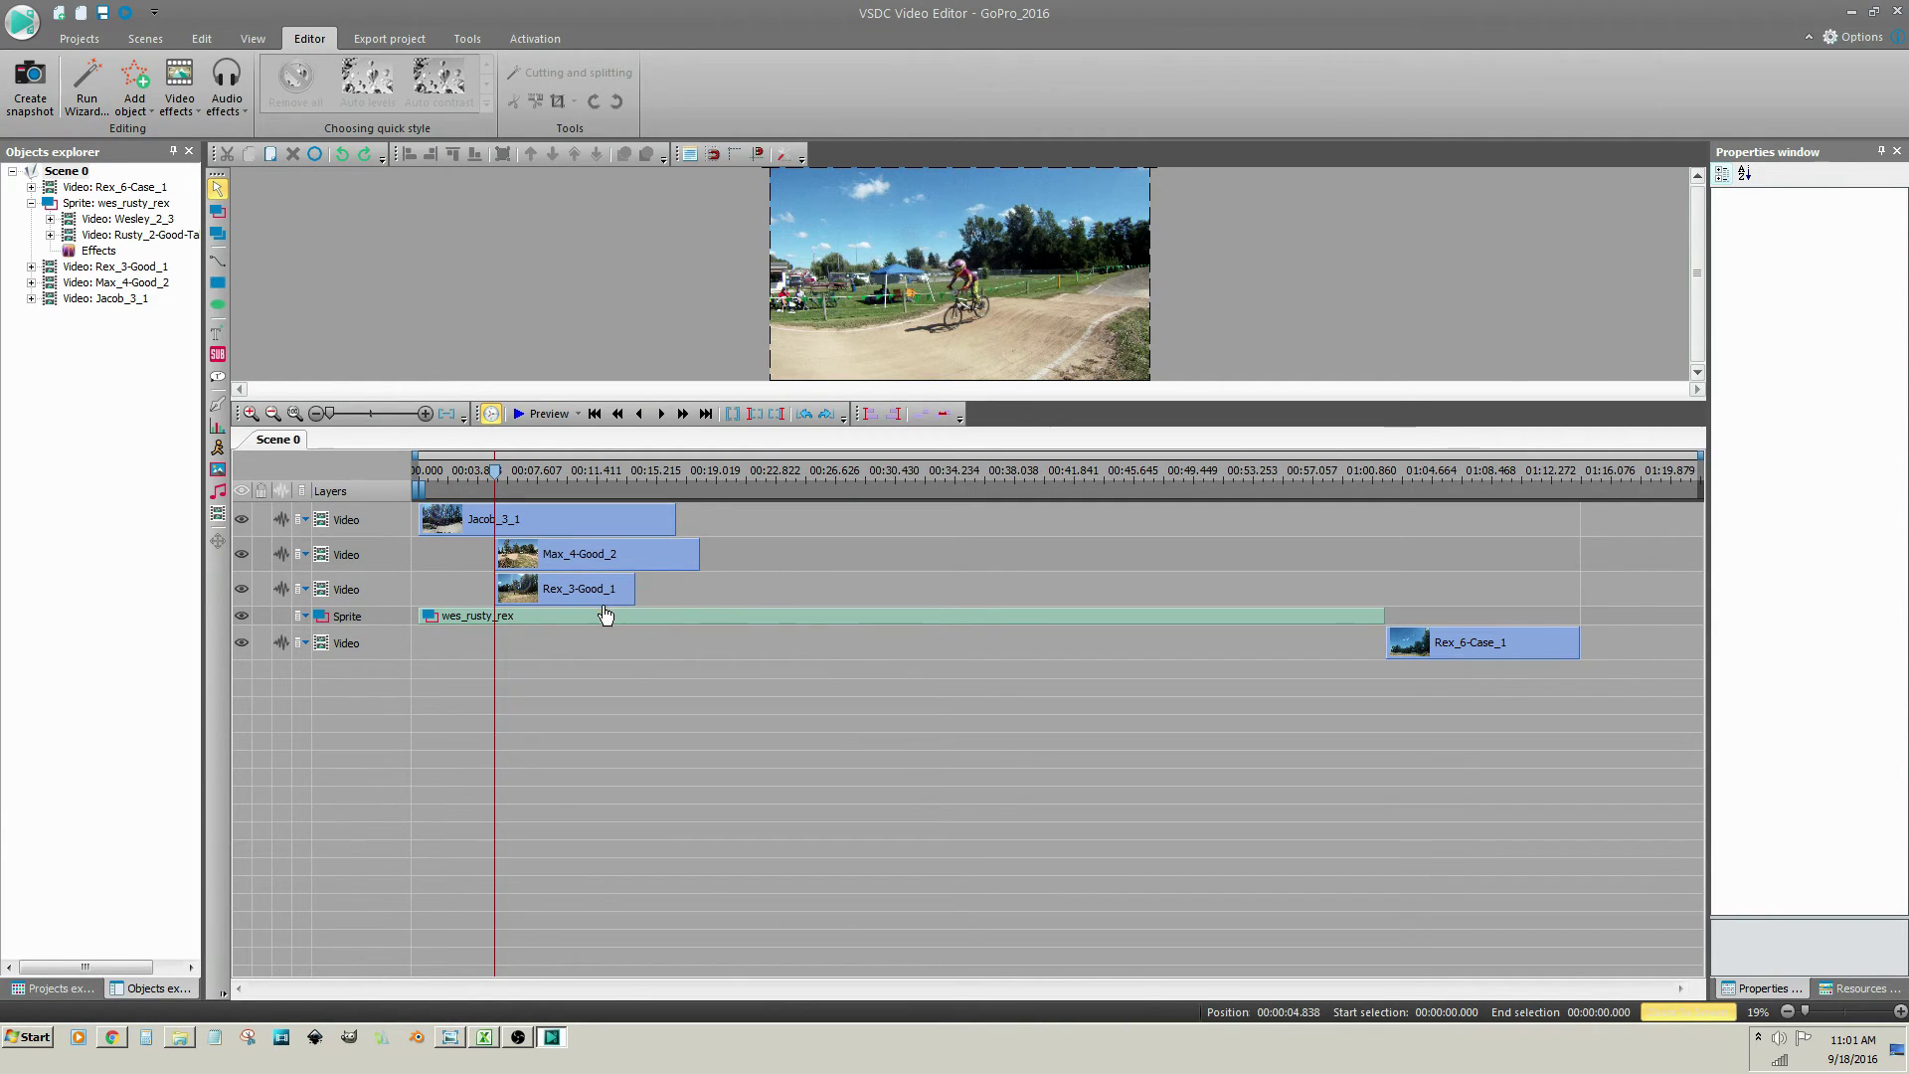
Step: Shift Rex_3-Good_1 and the wes_rusty_rex sprite later, pushing Rex_6-Case_1 toward the end
drag(597, 590, 667, 599)
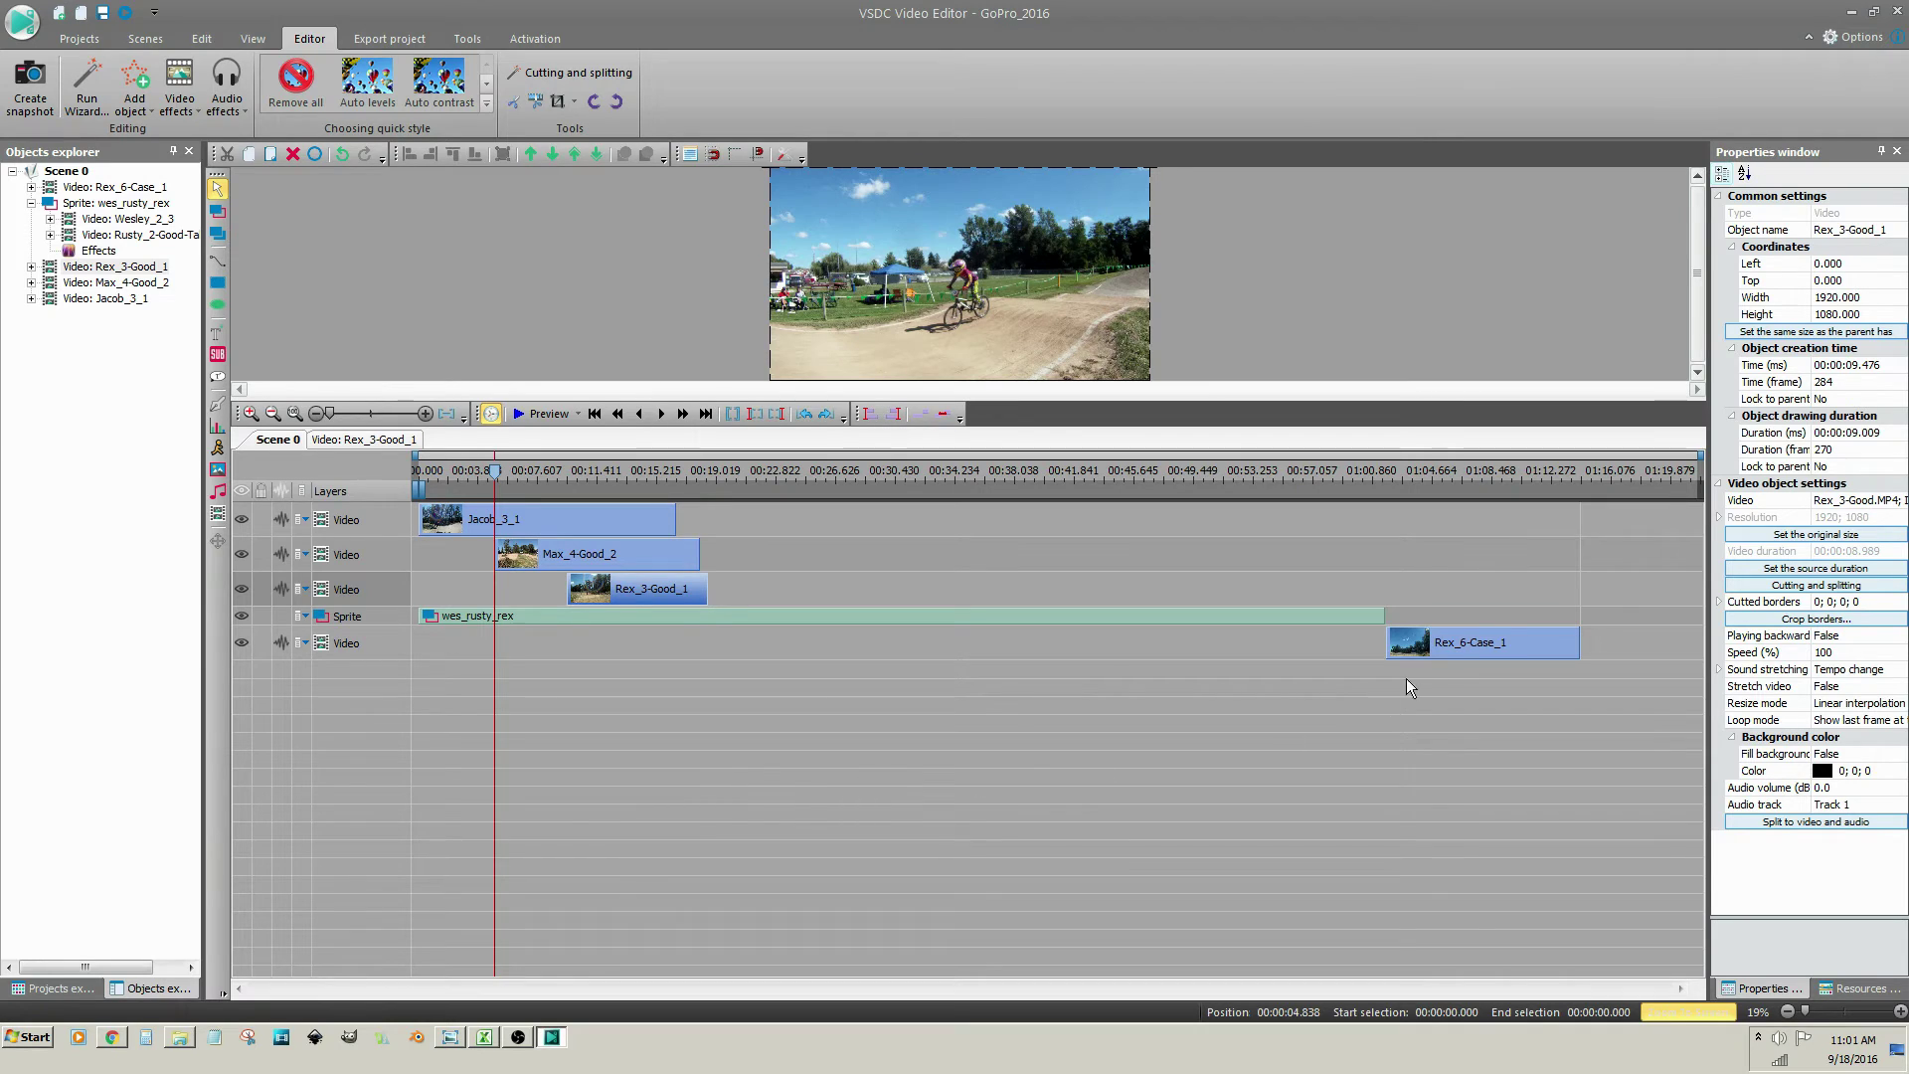
drag(1462, 644, 611, 642)
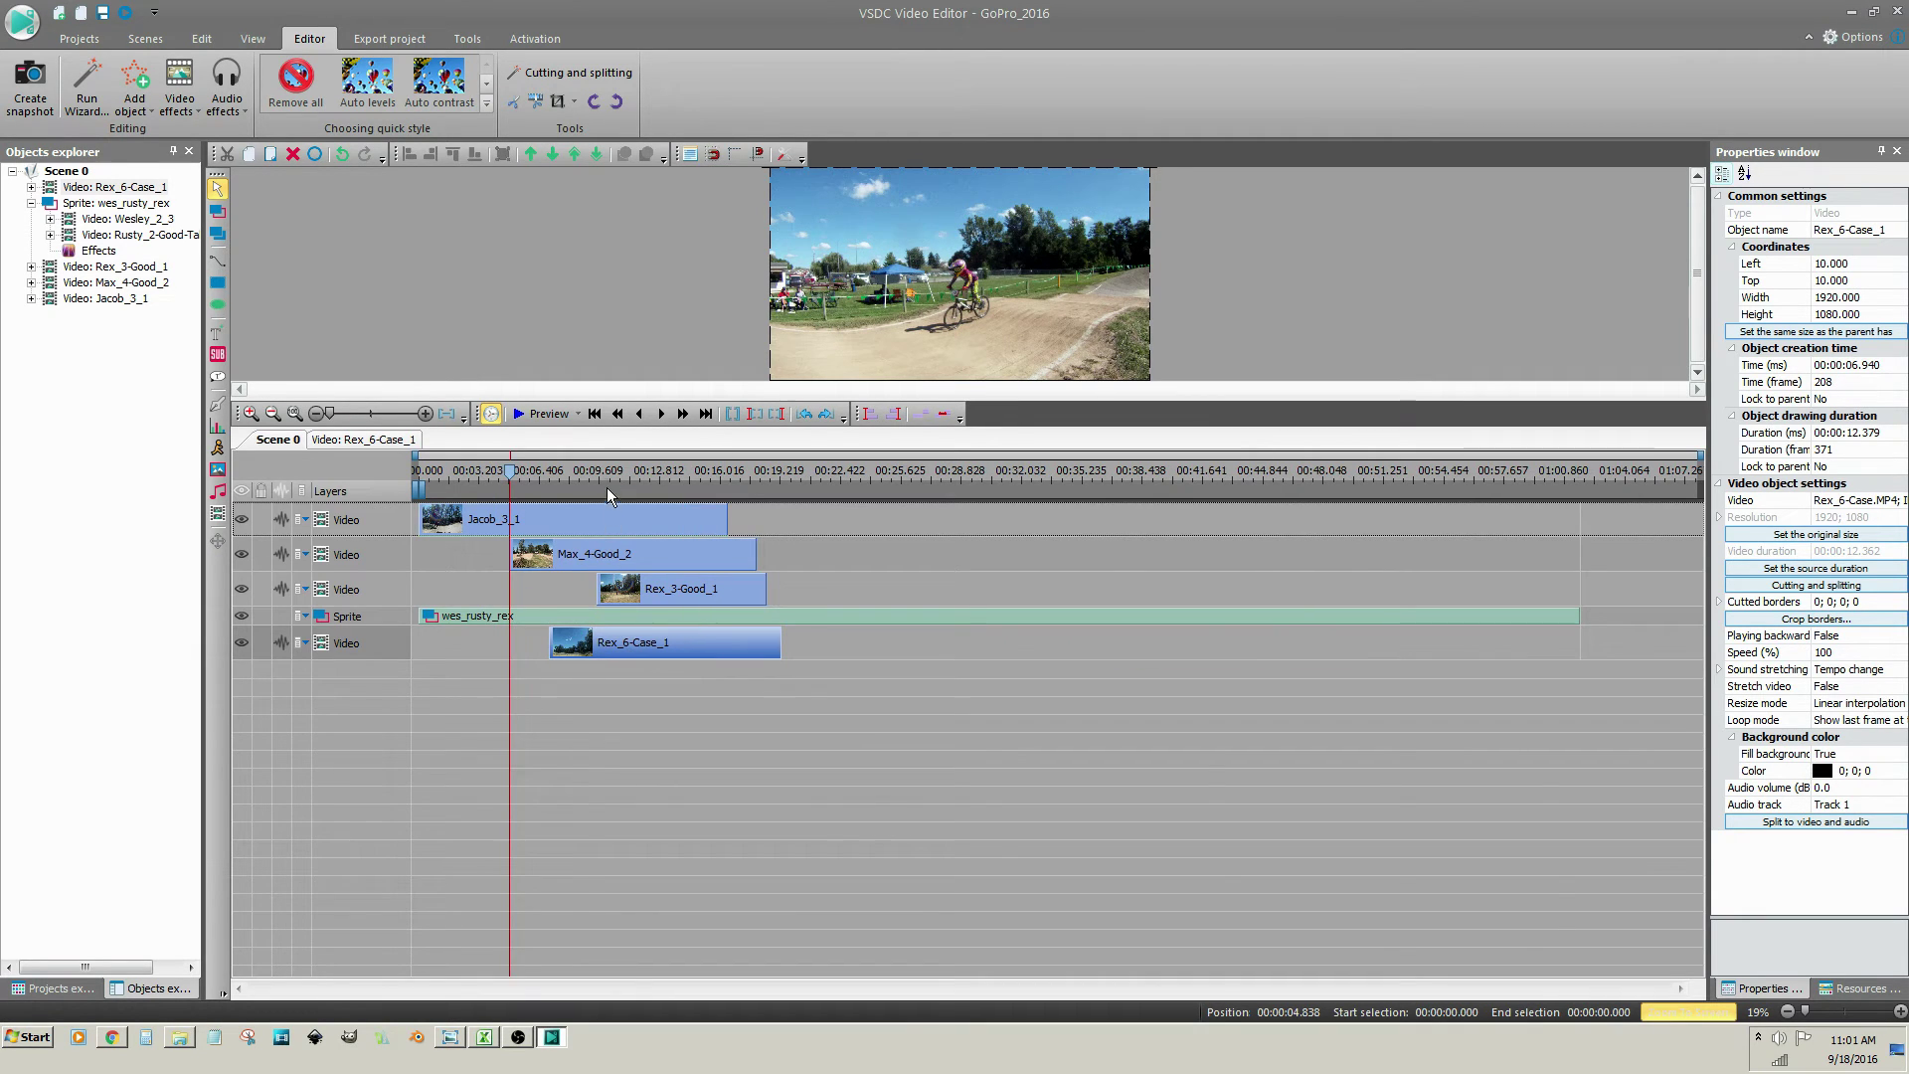
click(605, 475)
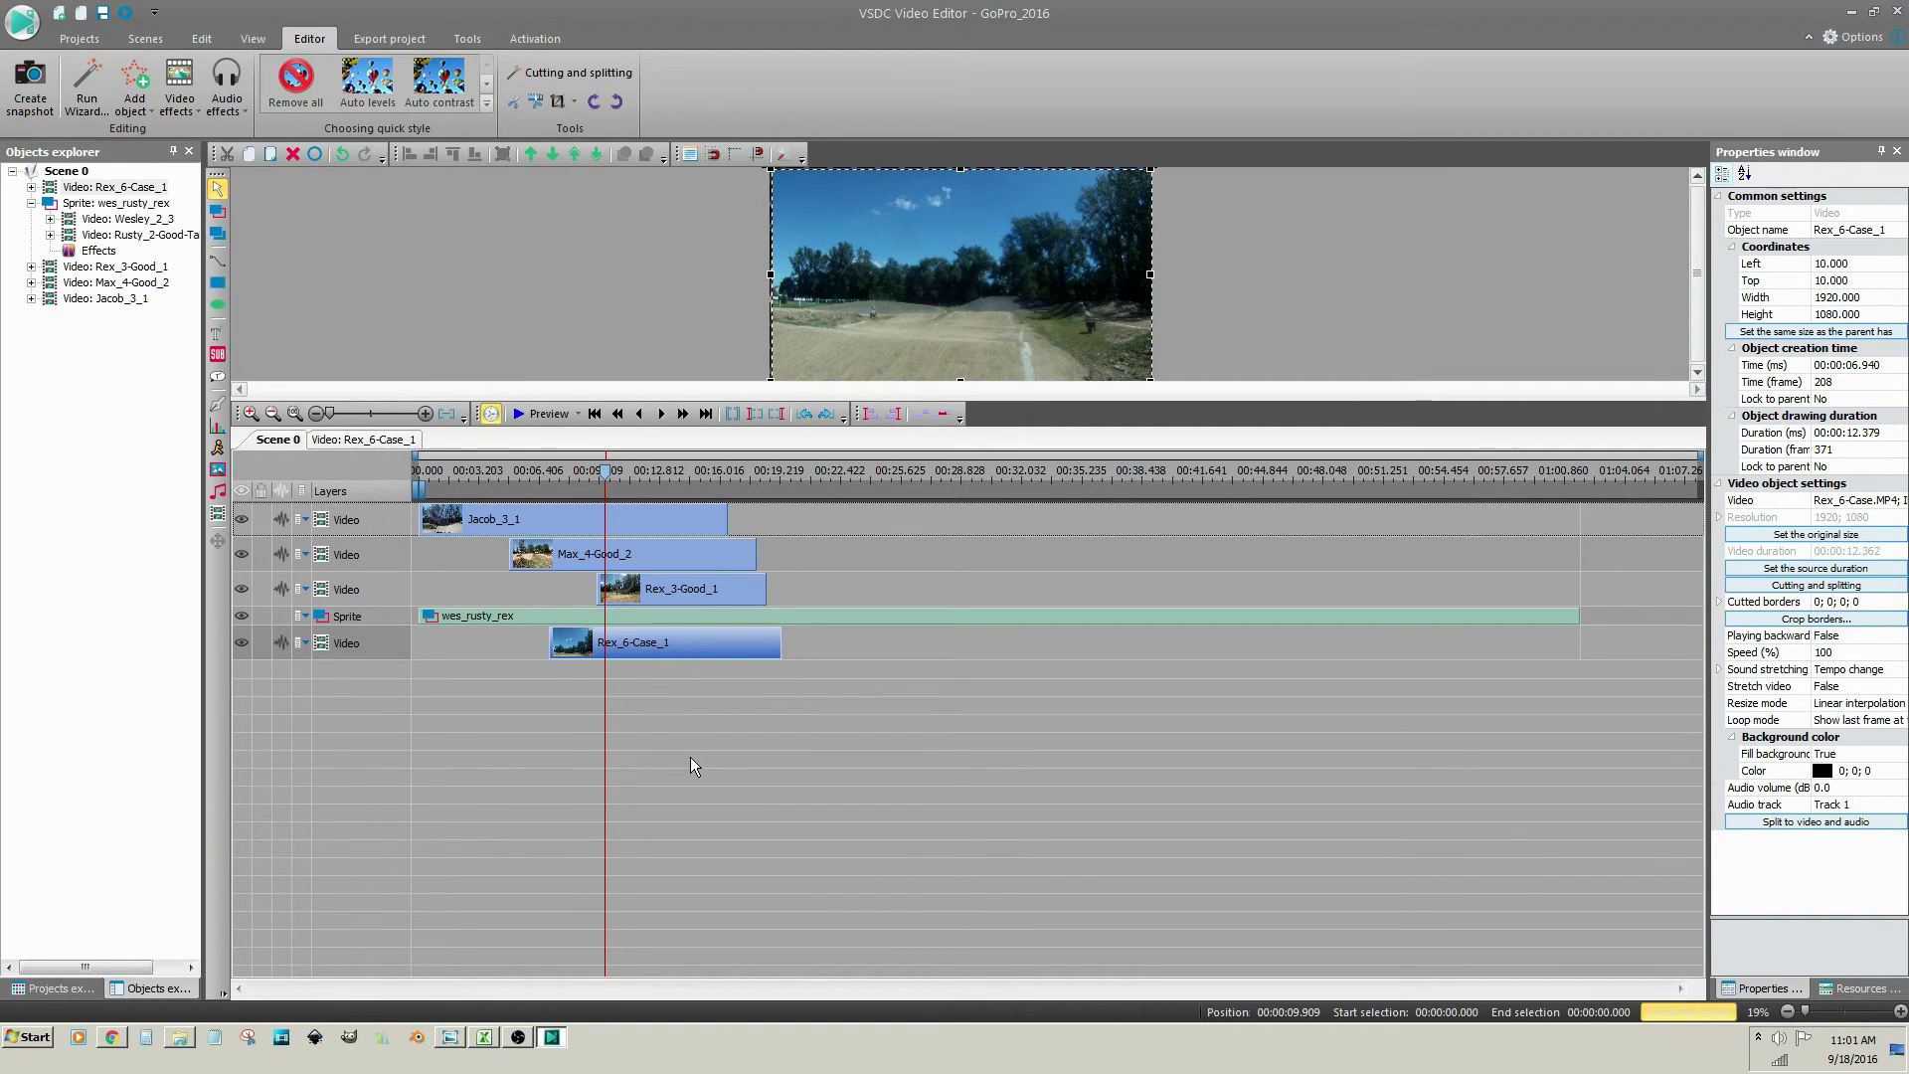
drag(630, 647, 1551, 671)
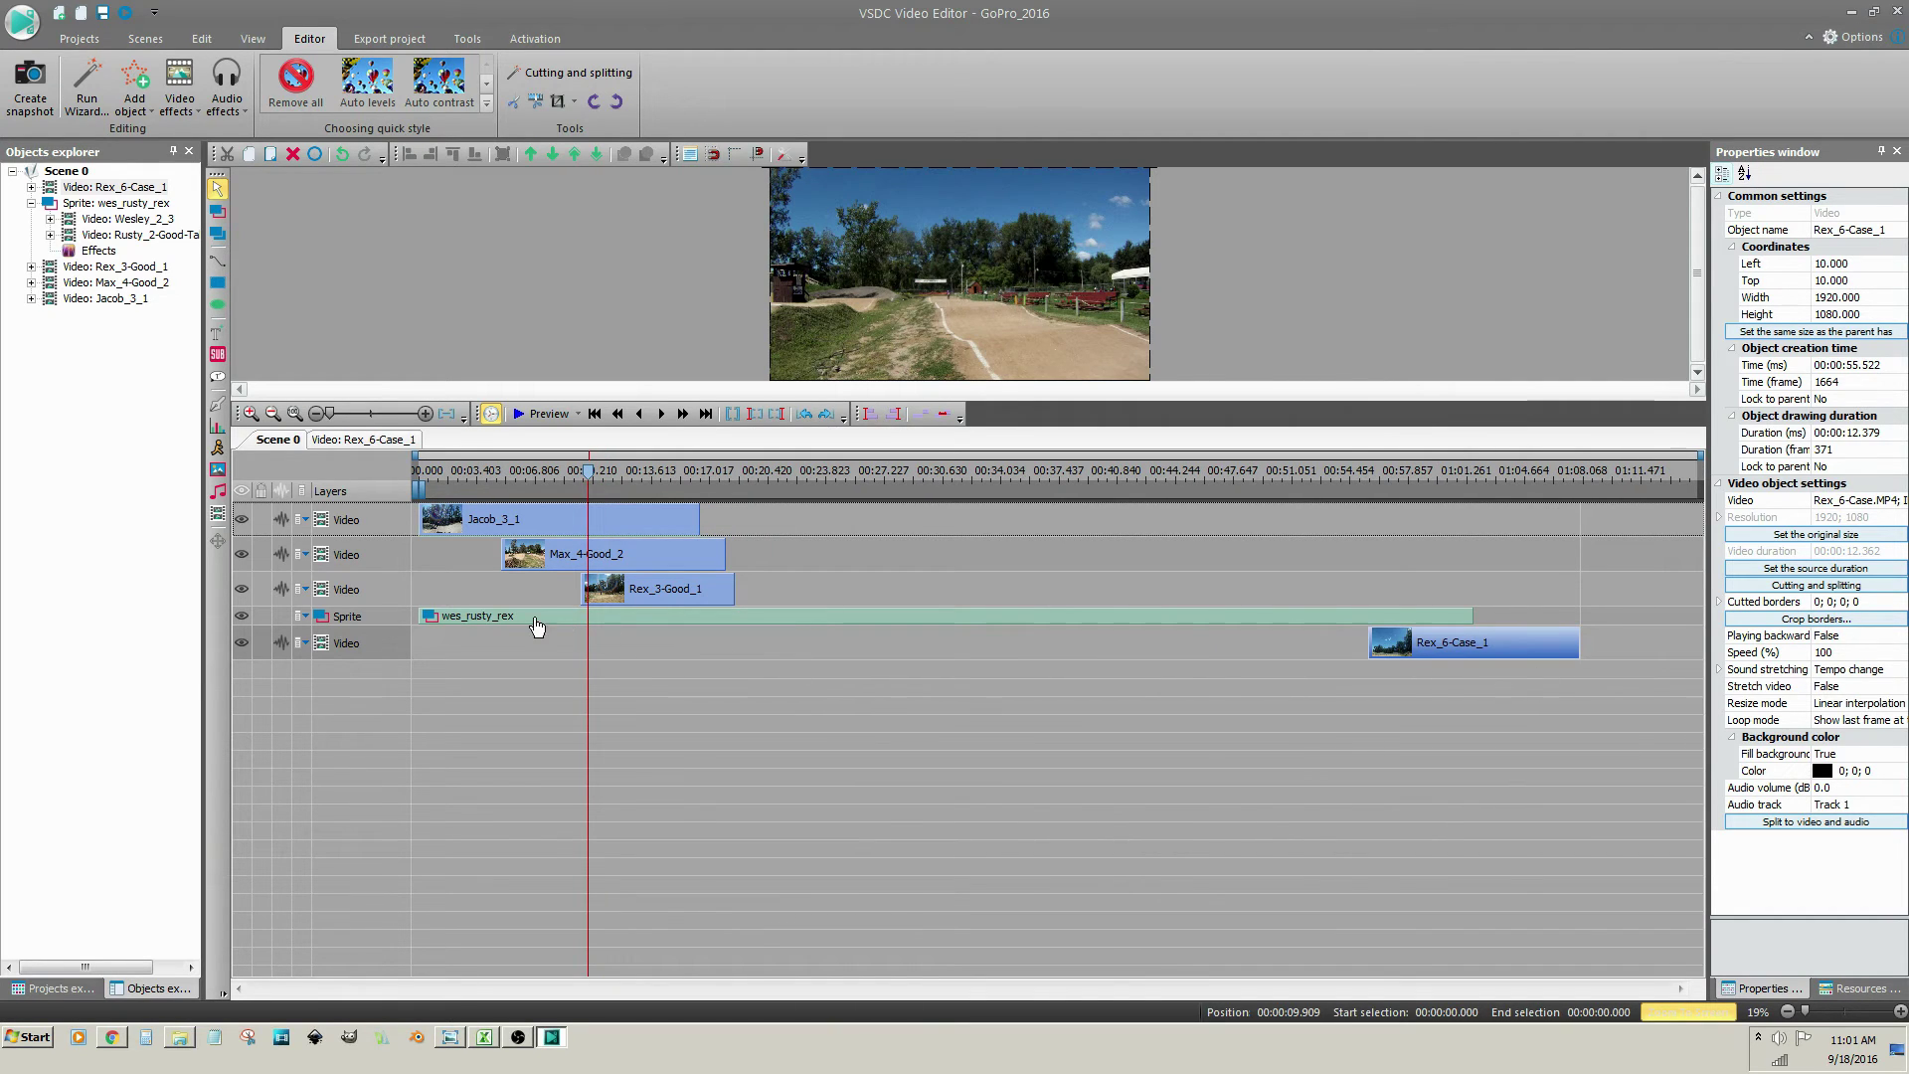
drag(456, 618, 727, 566)
click(677, 597)
mouse_move(727, 565)
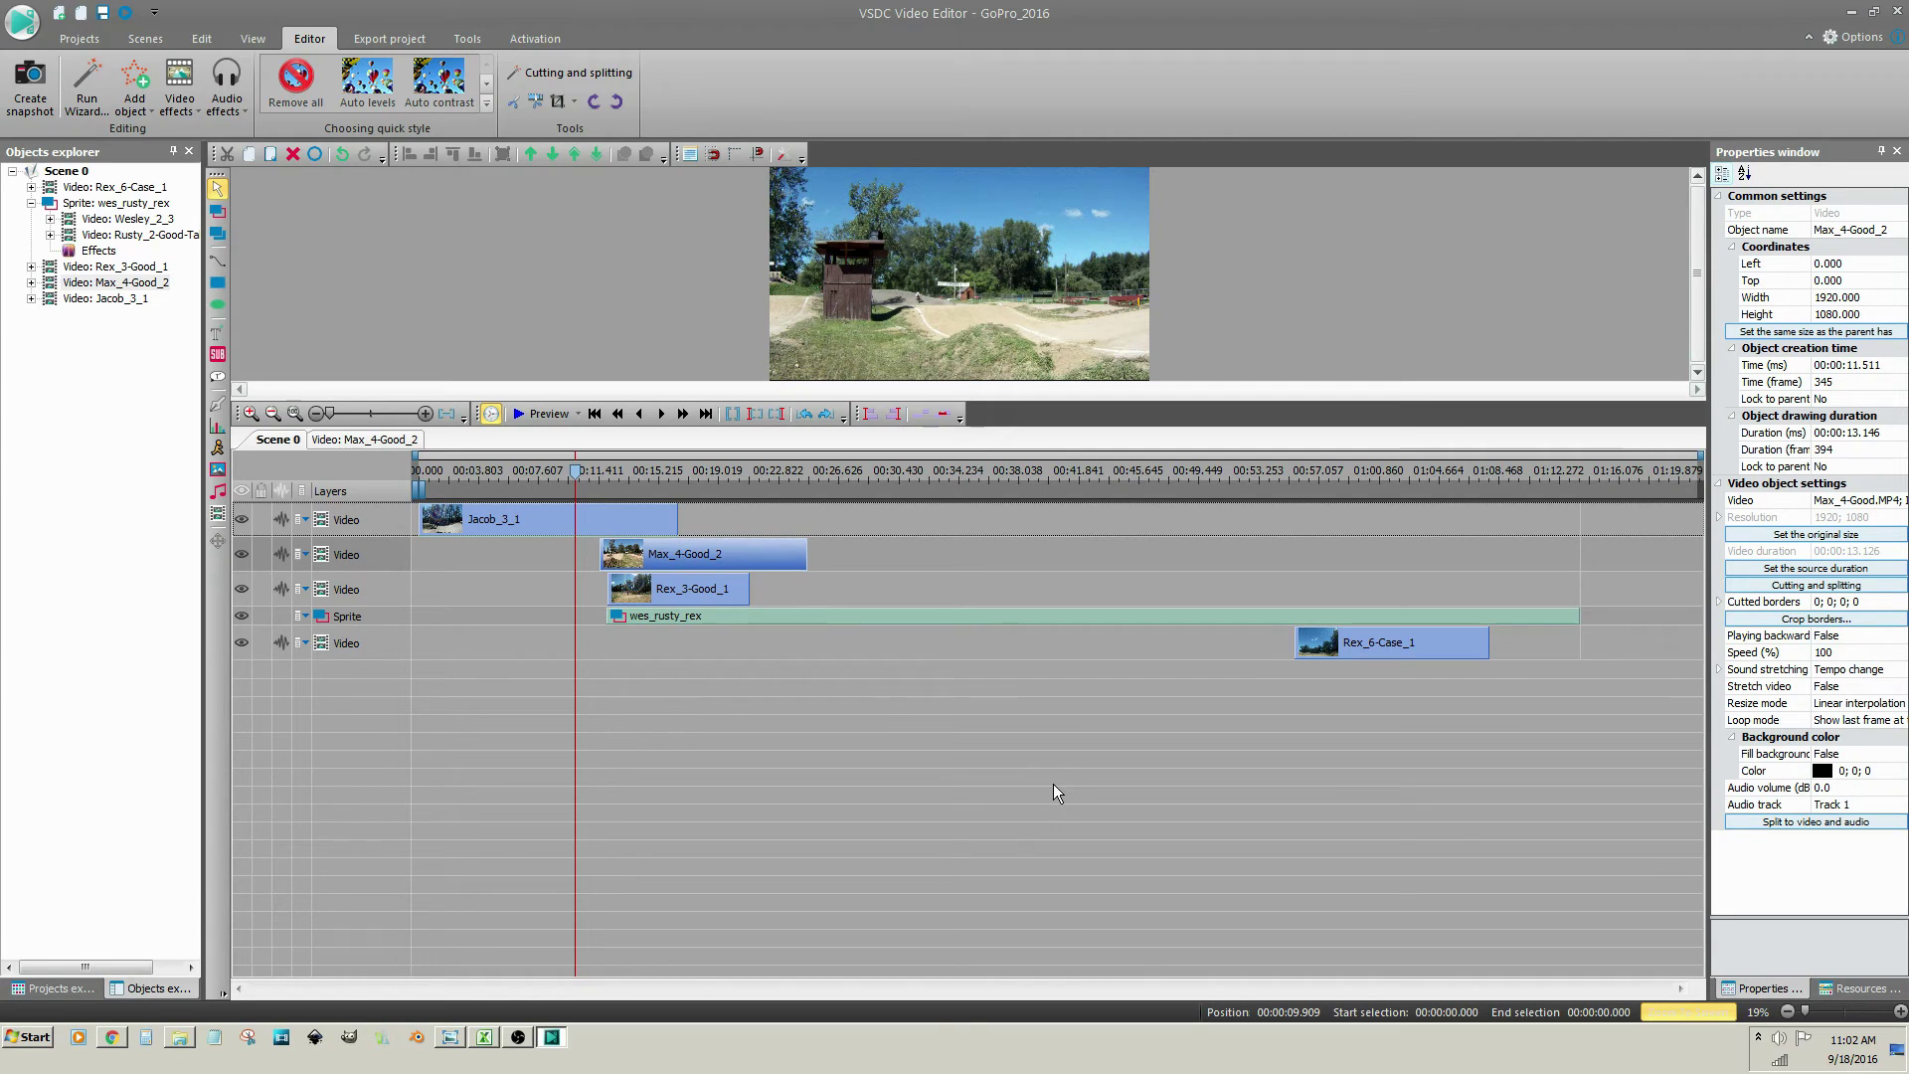
Step: Put Max_4-Good_2 at the start, Rex_3-Good_1 after it, and move Jacob_3_1 and the sprite later
drag(649, 521, 915, 542)
drag(761, 557, 575, 565)
drag(688, 618, 949, 619)
drag(741, 524, 825, 527)
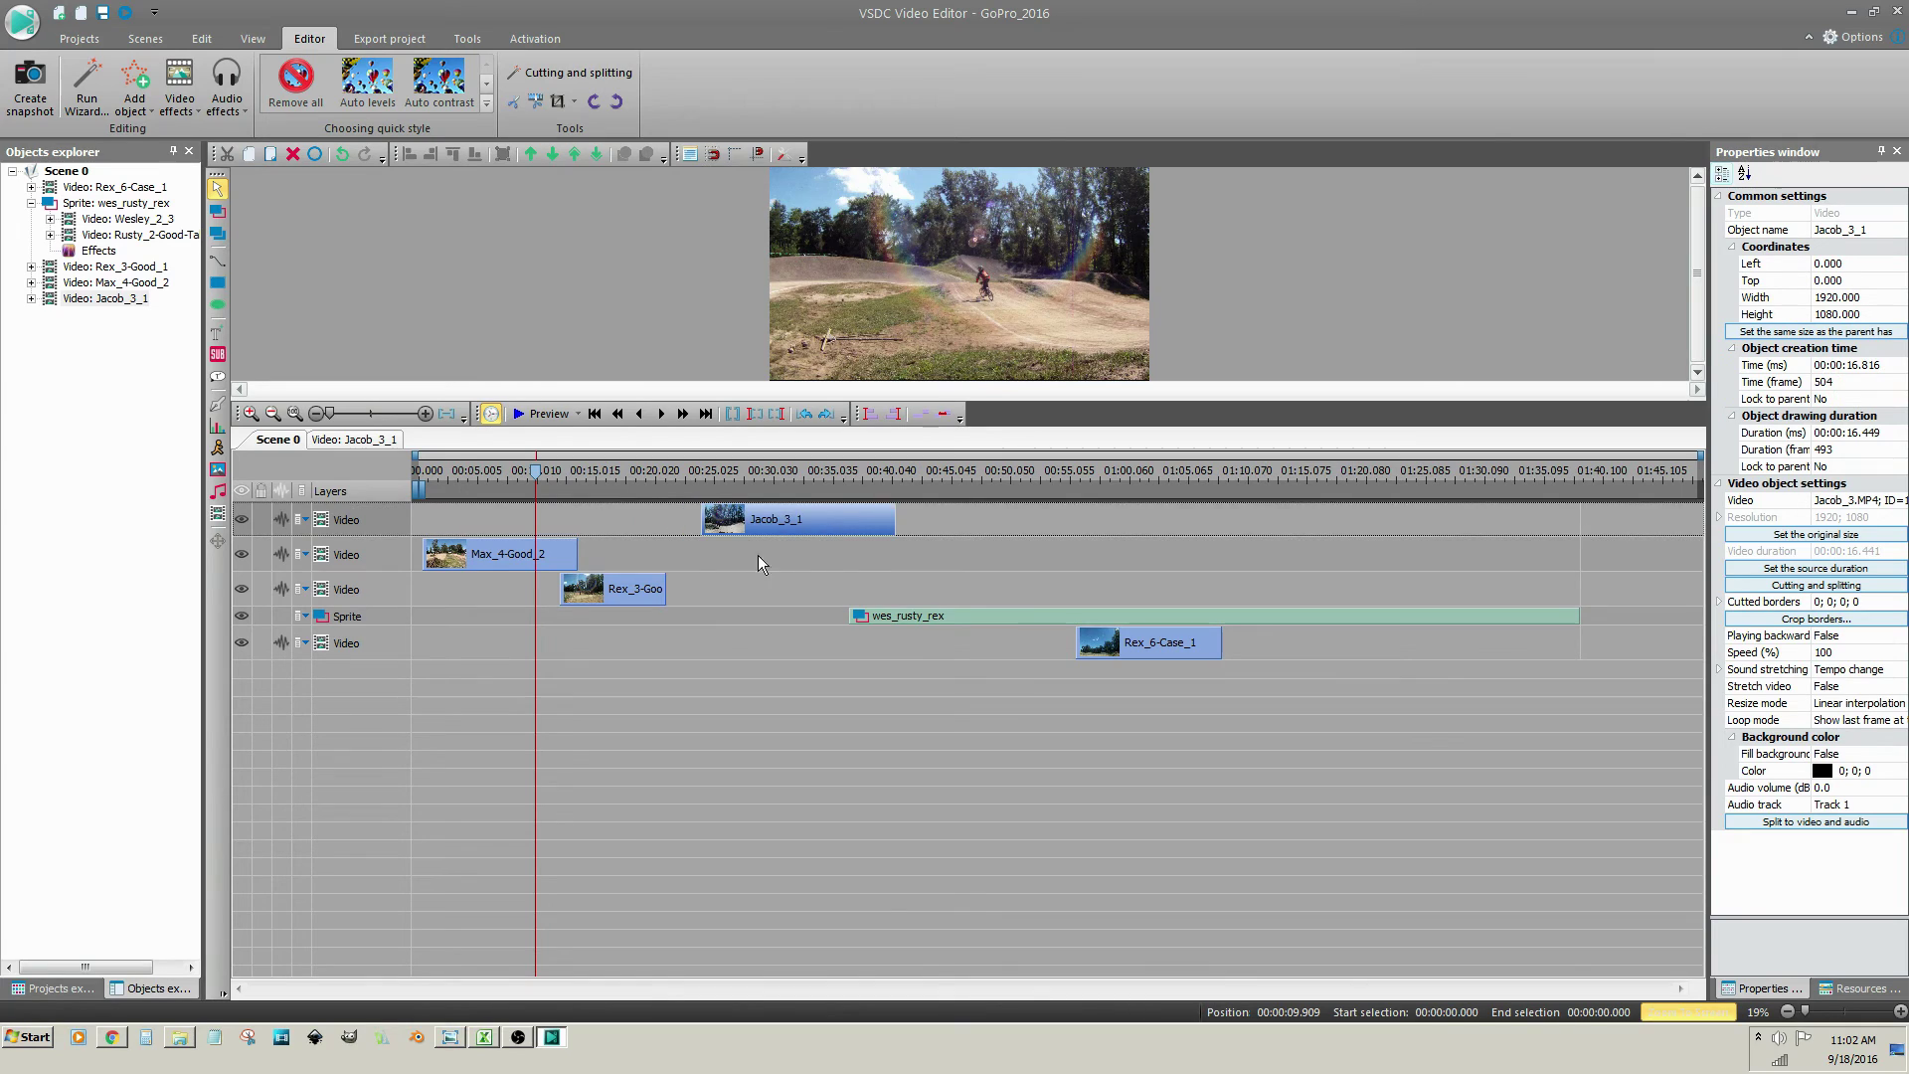
drag(636, 589, 672, 589)
Step: Delete the Rex_6-Case_1 clip from Scene 0
drag(1100, 648, 1362, 649)
right_click(1416, 648)
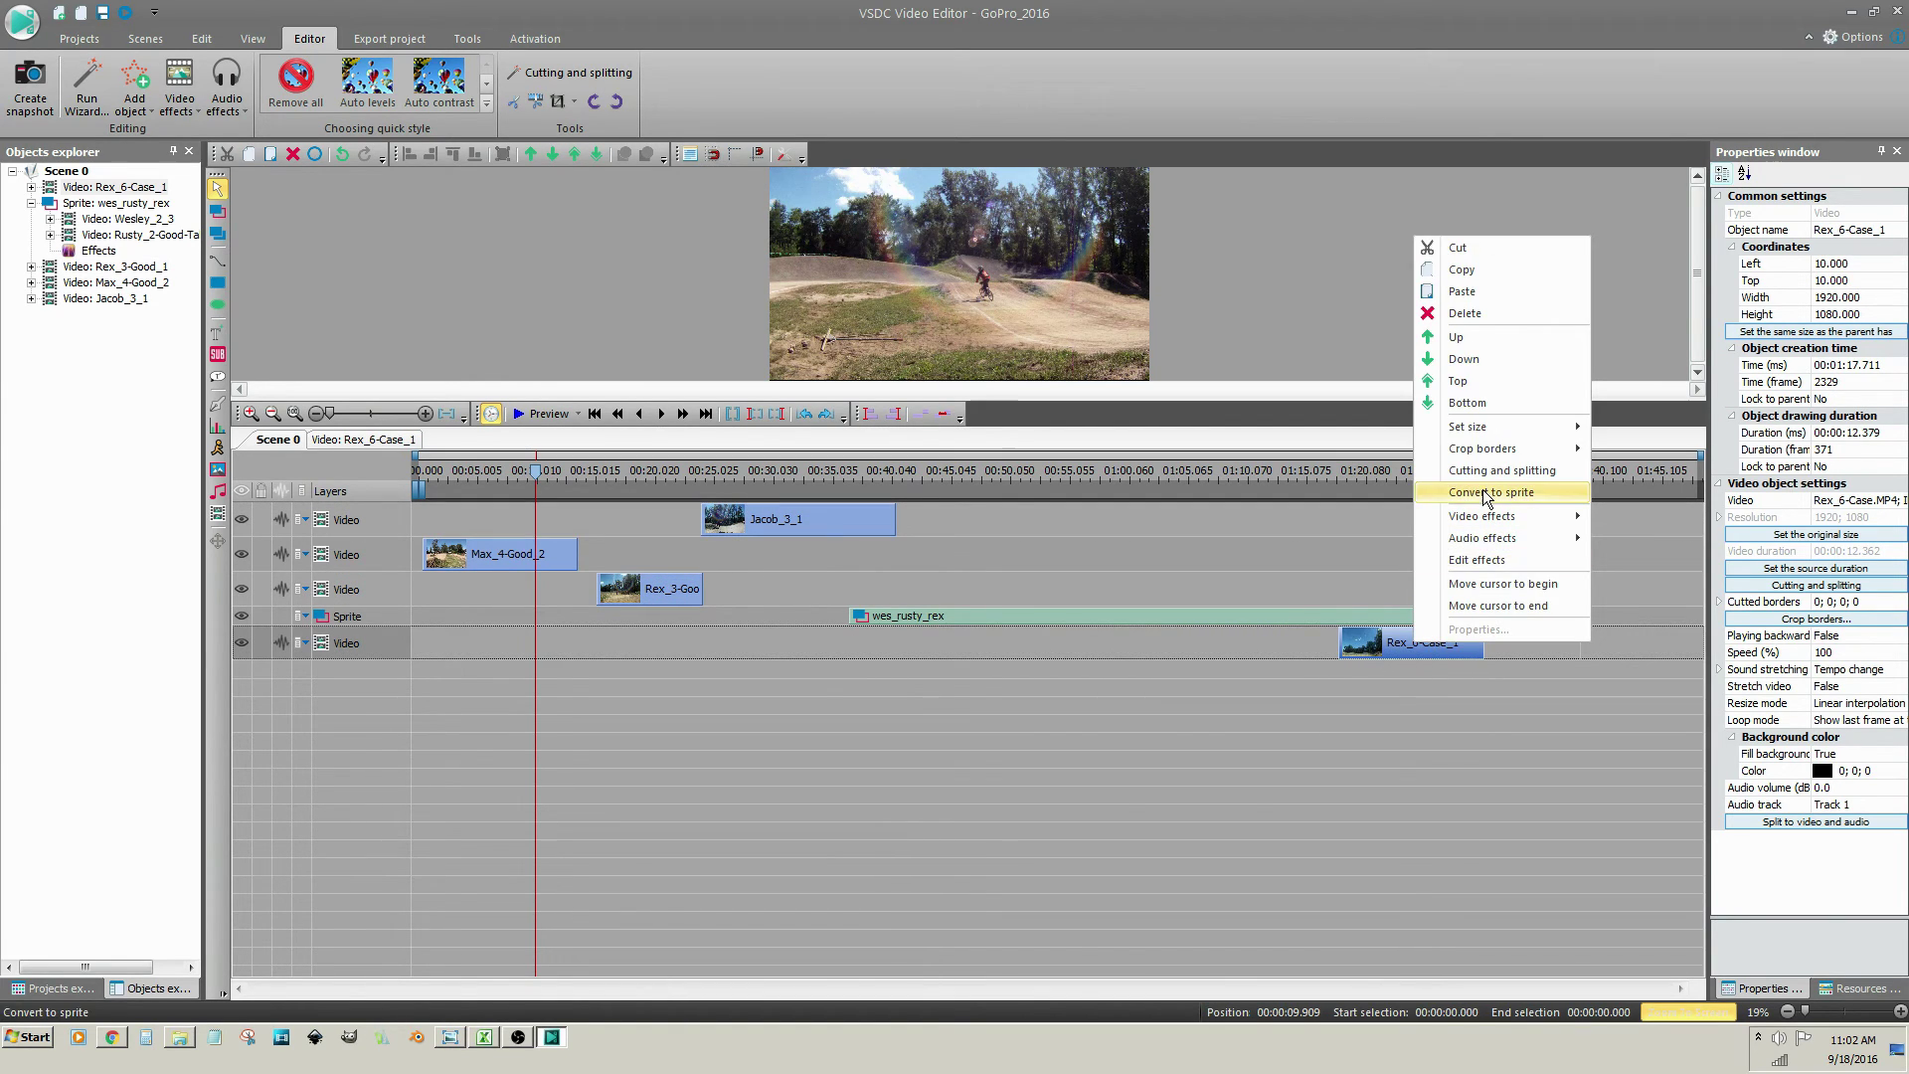
click(1471, 316)
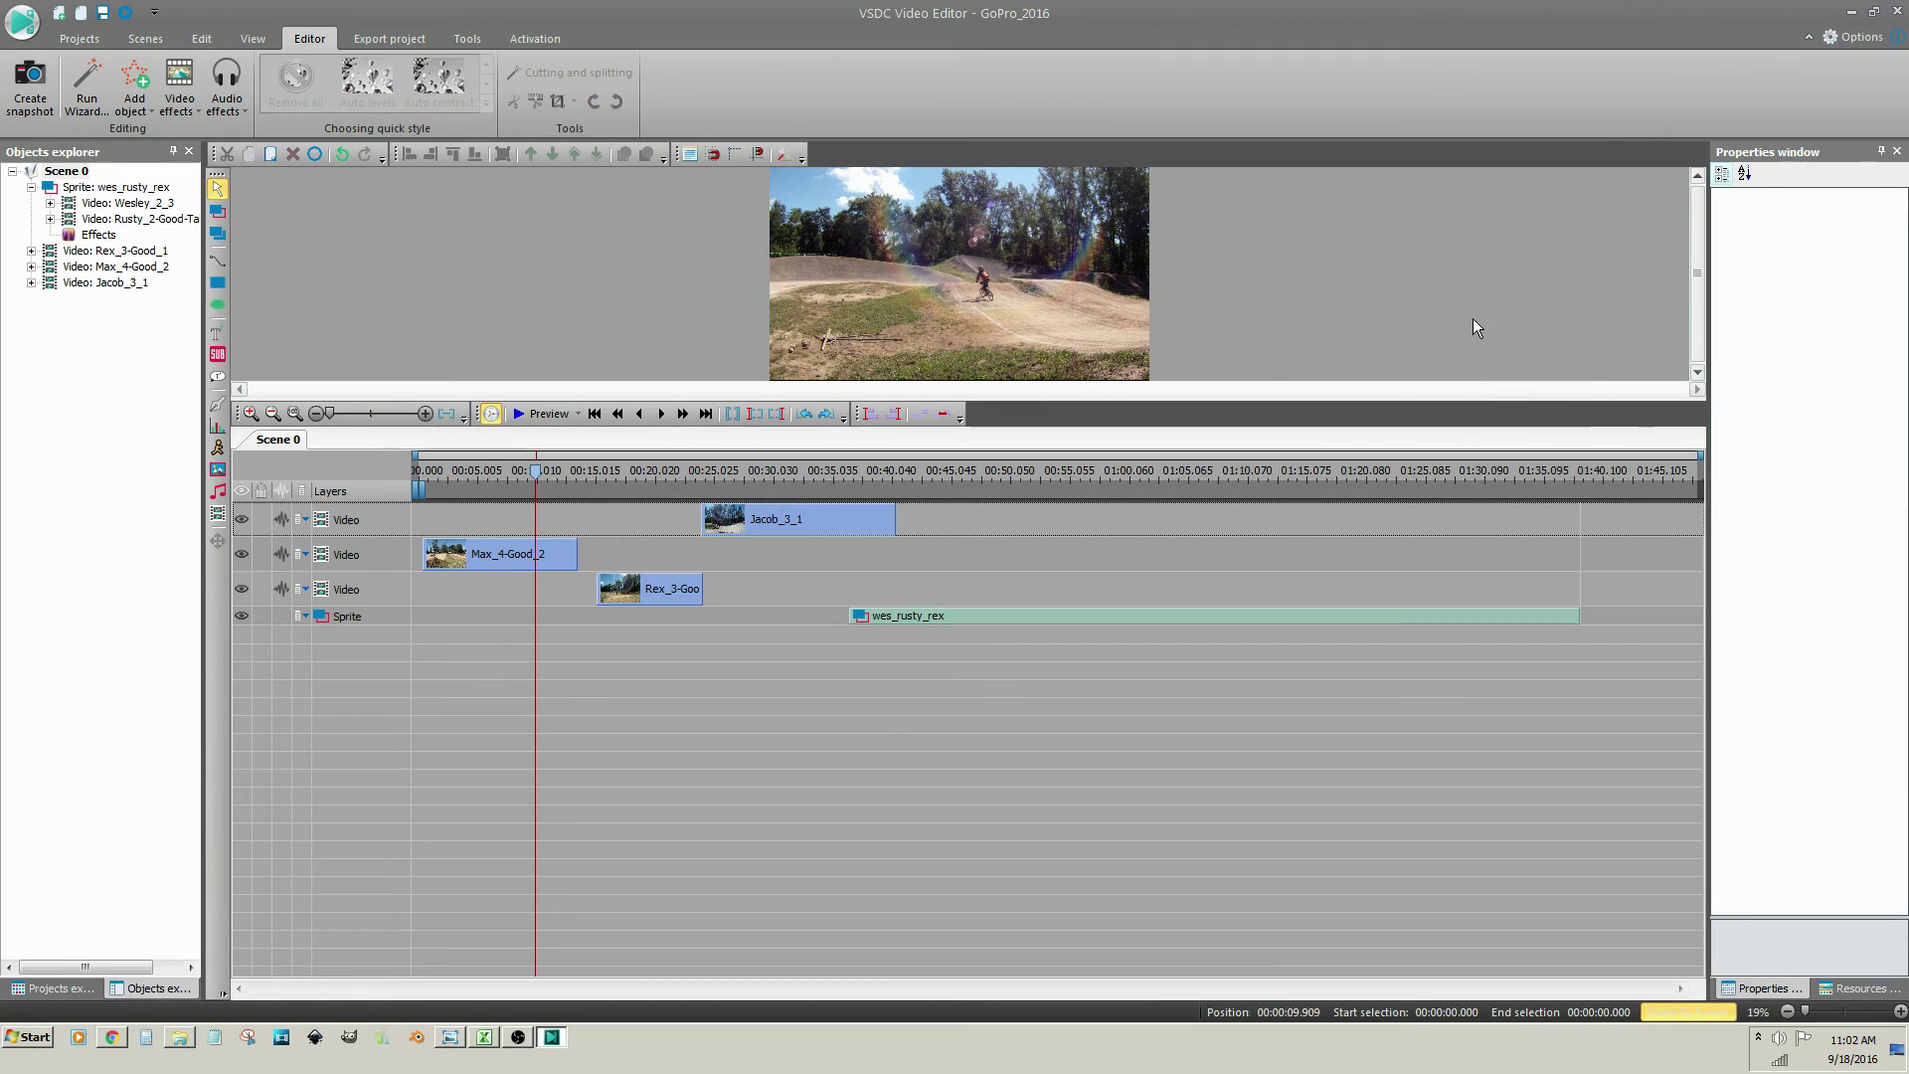
Step: Apply Set blocks order so Max_4-Good_2, Rex_3-Good_1, Jacob_3_1 and wes_rusty_rex play back to back
drag(907, 616, 960, 616)
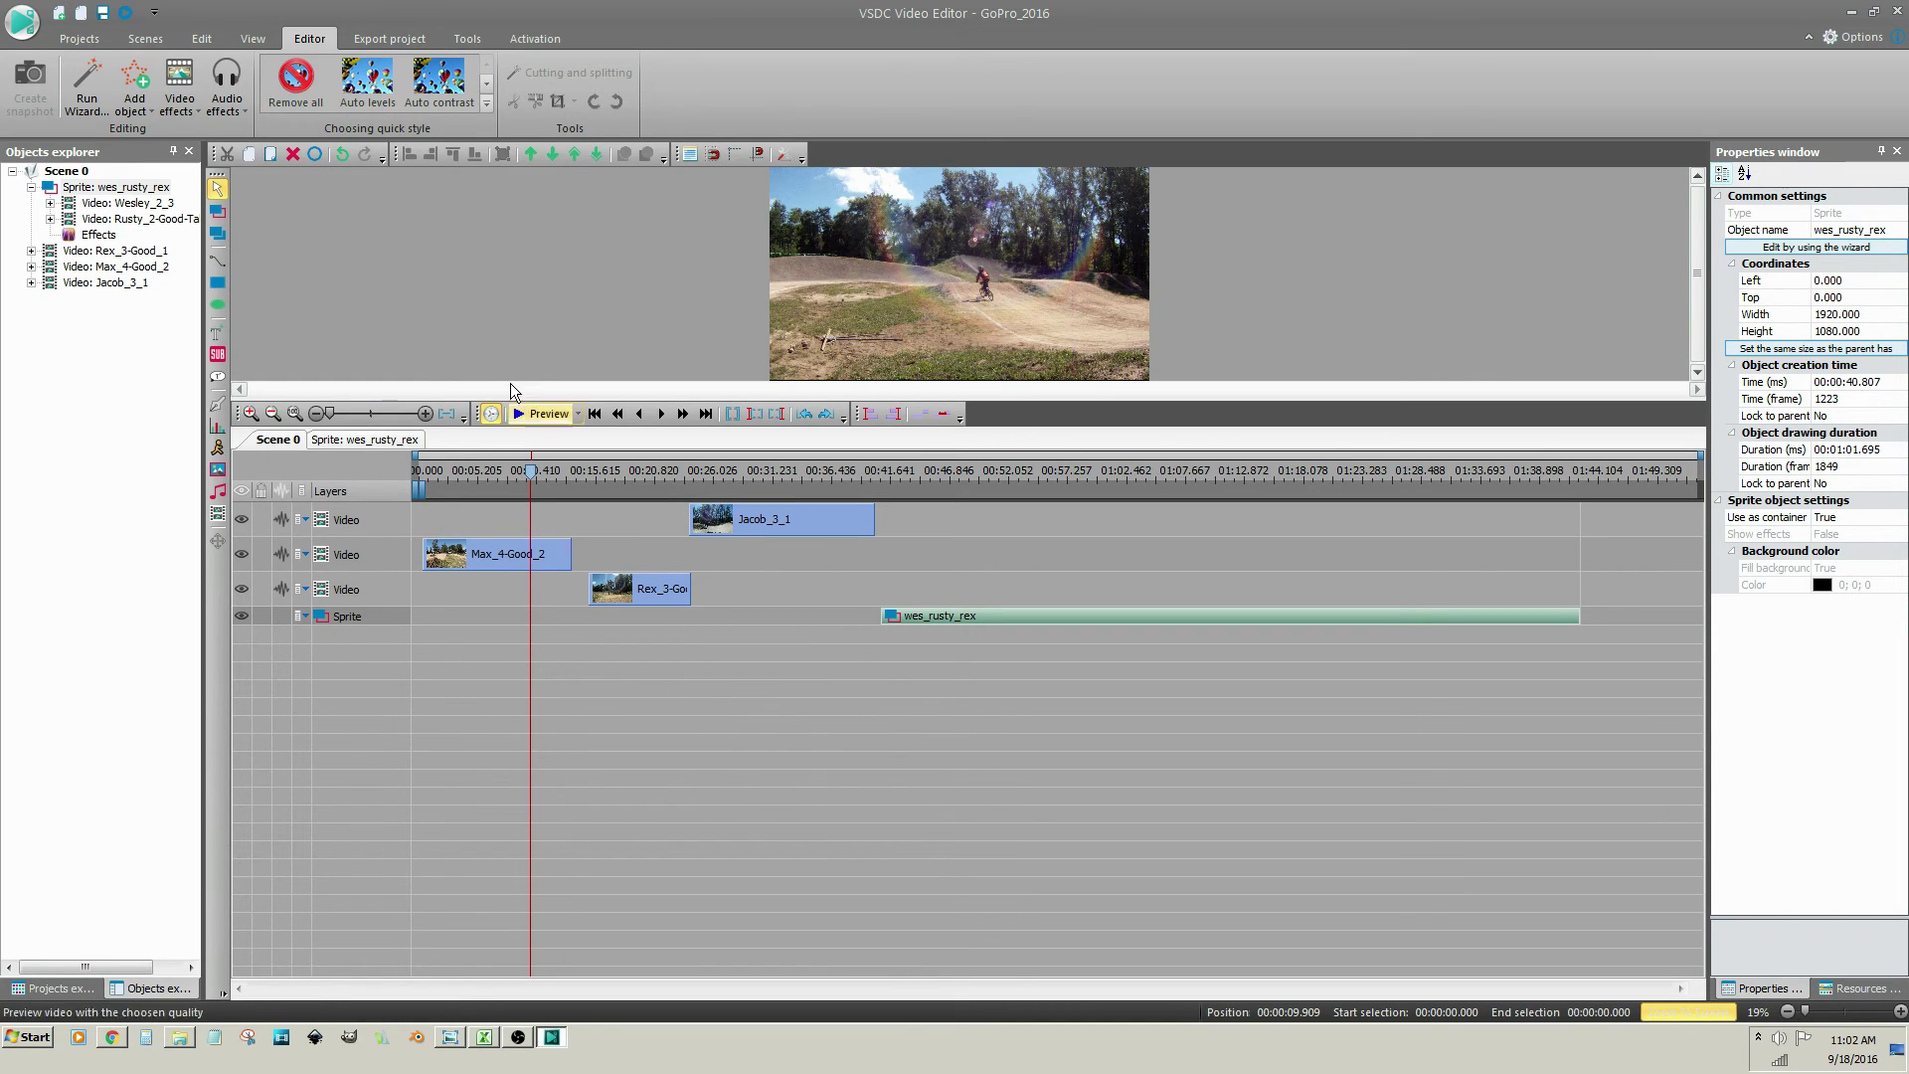
click(303, 175)
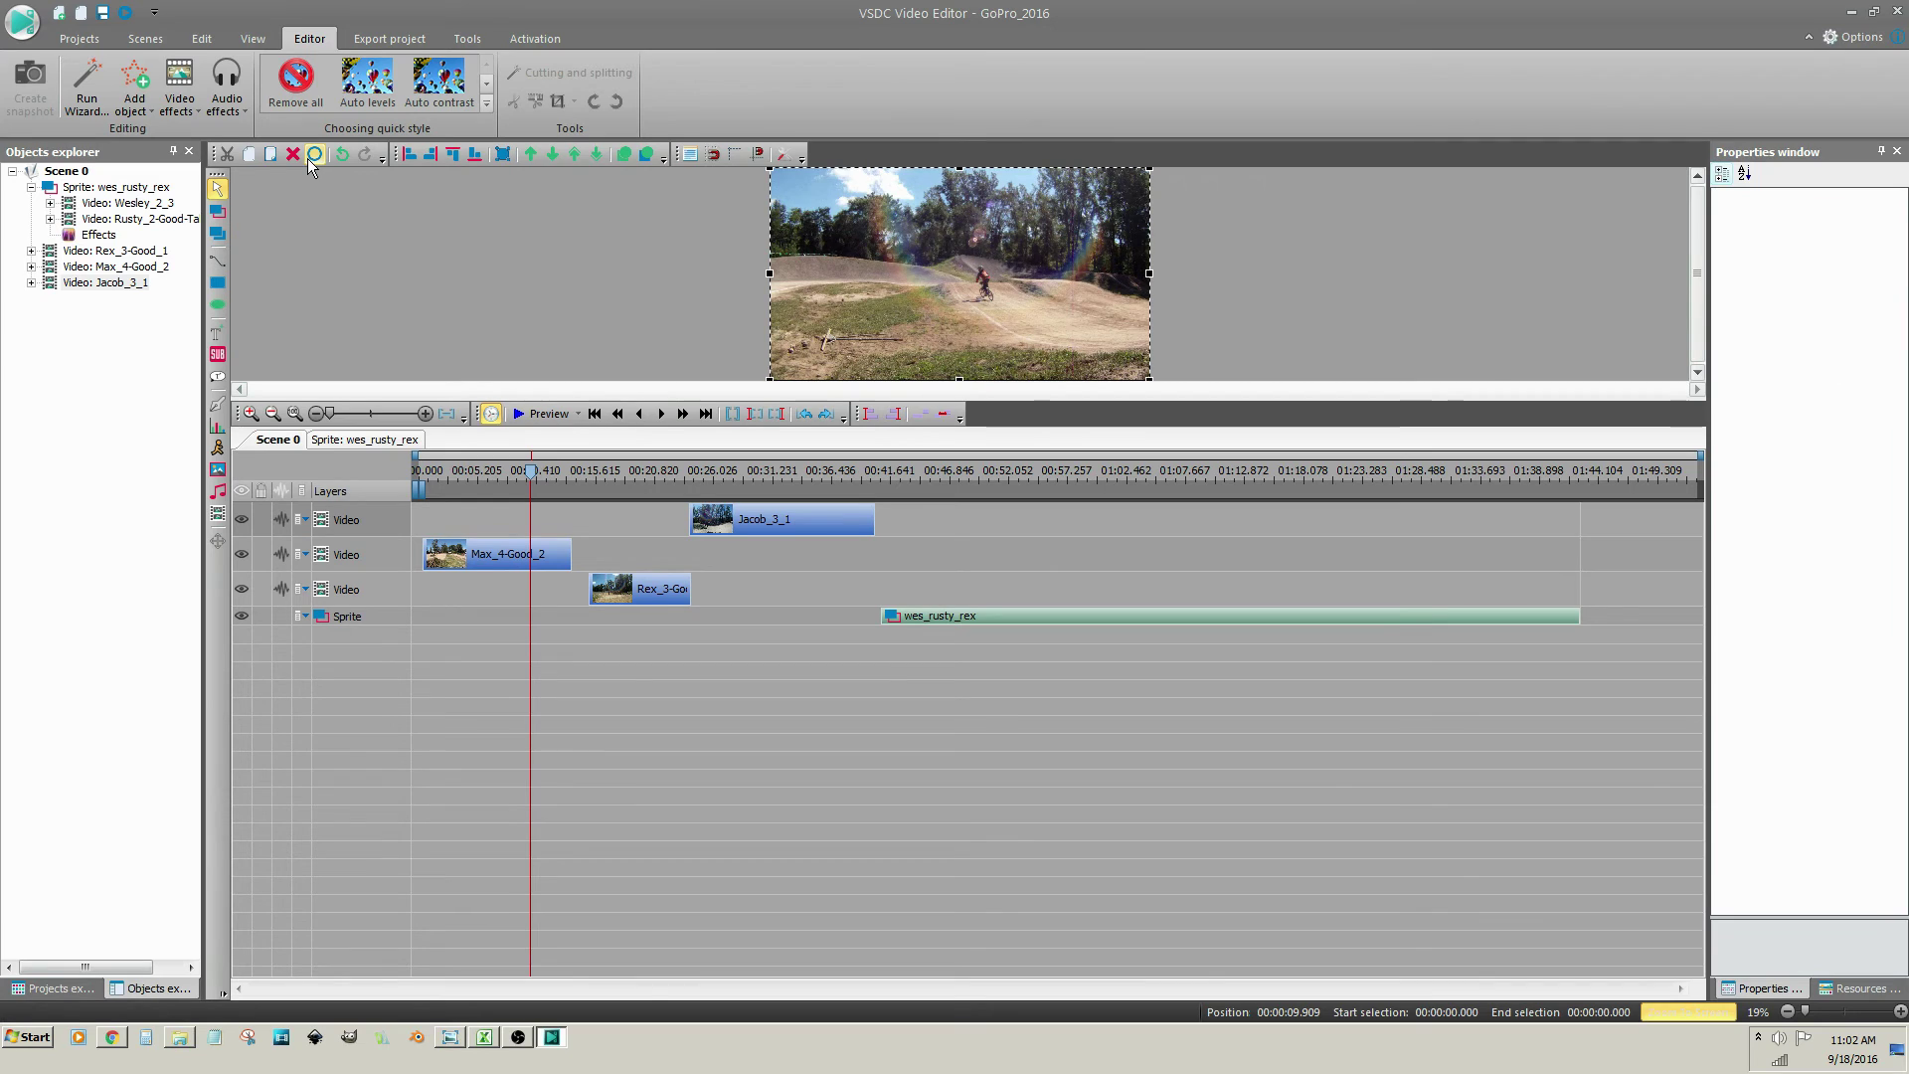
click(917, 413)
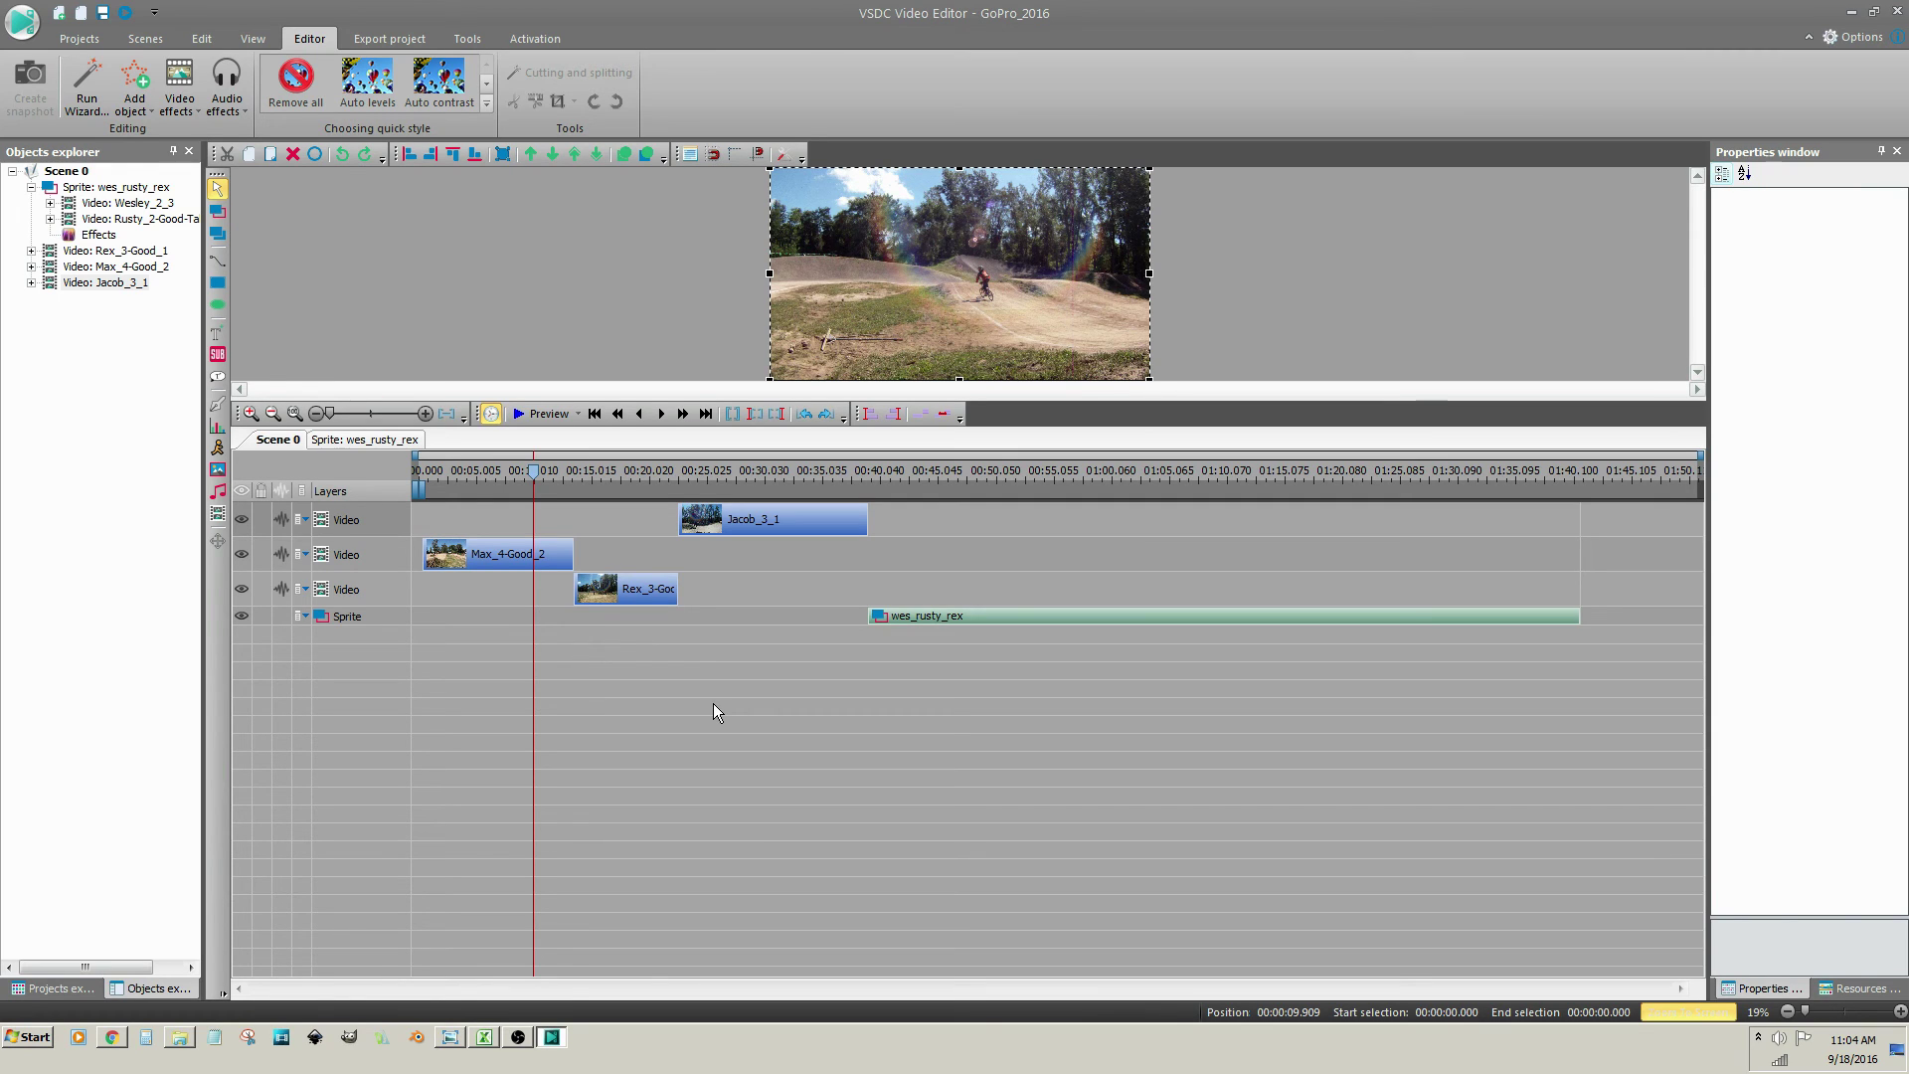
Step: Place the playhead at Max_4-Good_2's end, 13.513 s, after nudging Rex_3-Good_1 later
click(631, 679)
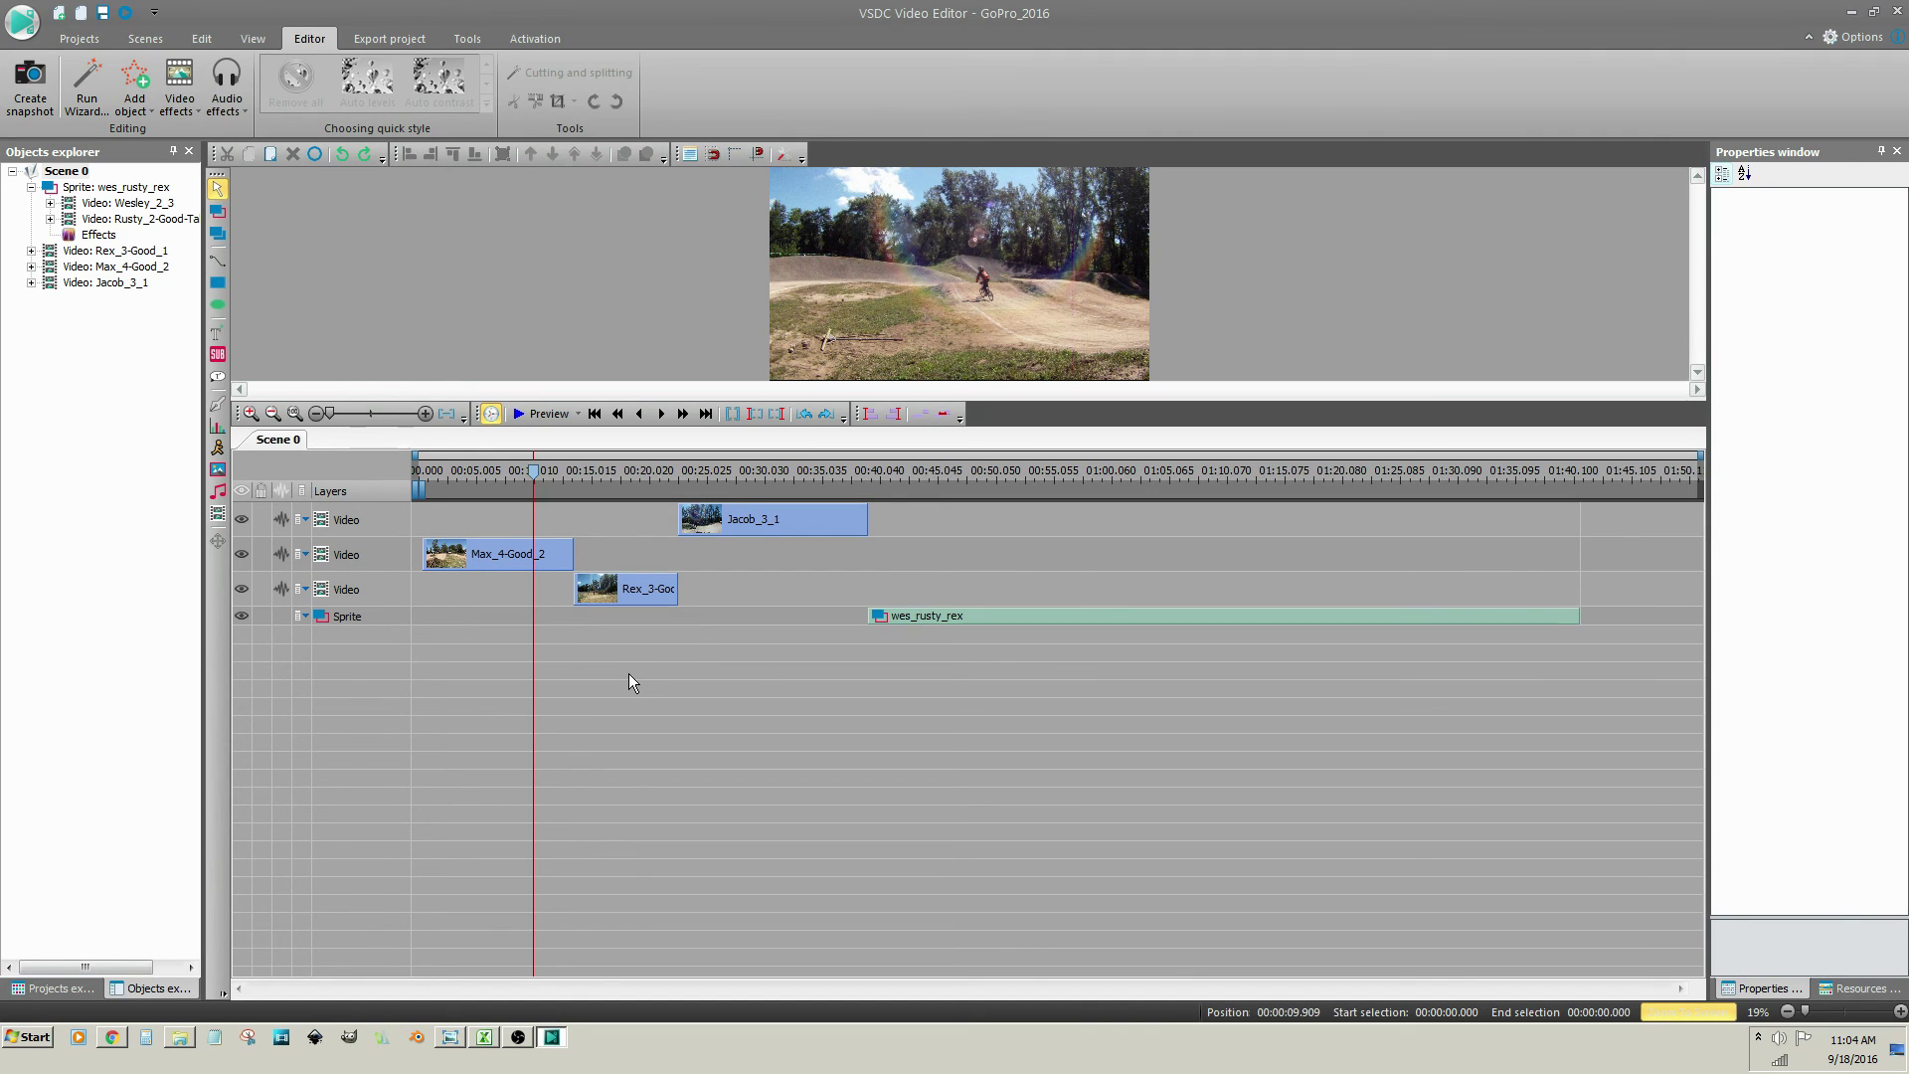
drag(630, 595, 661, 601)
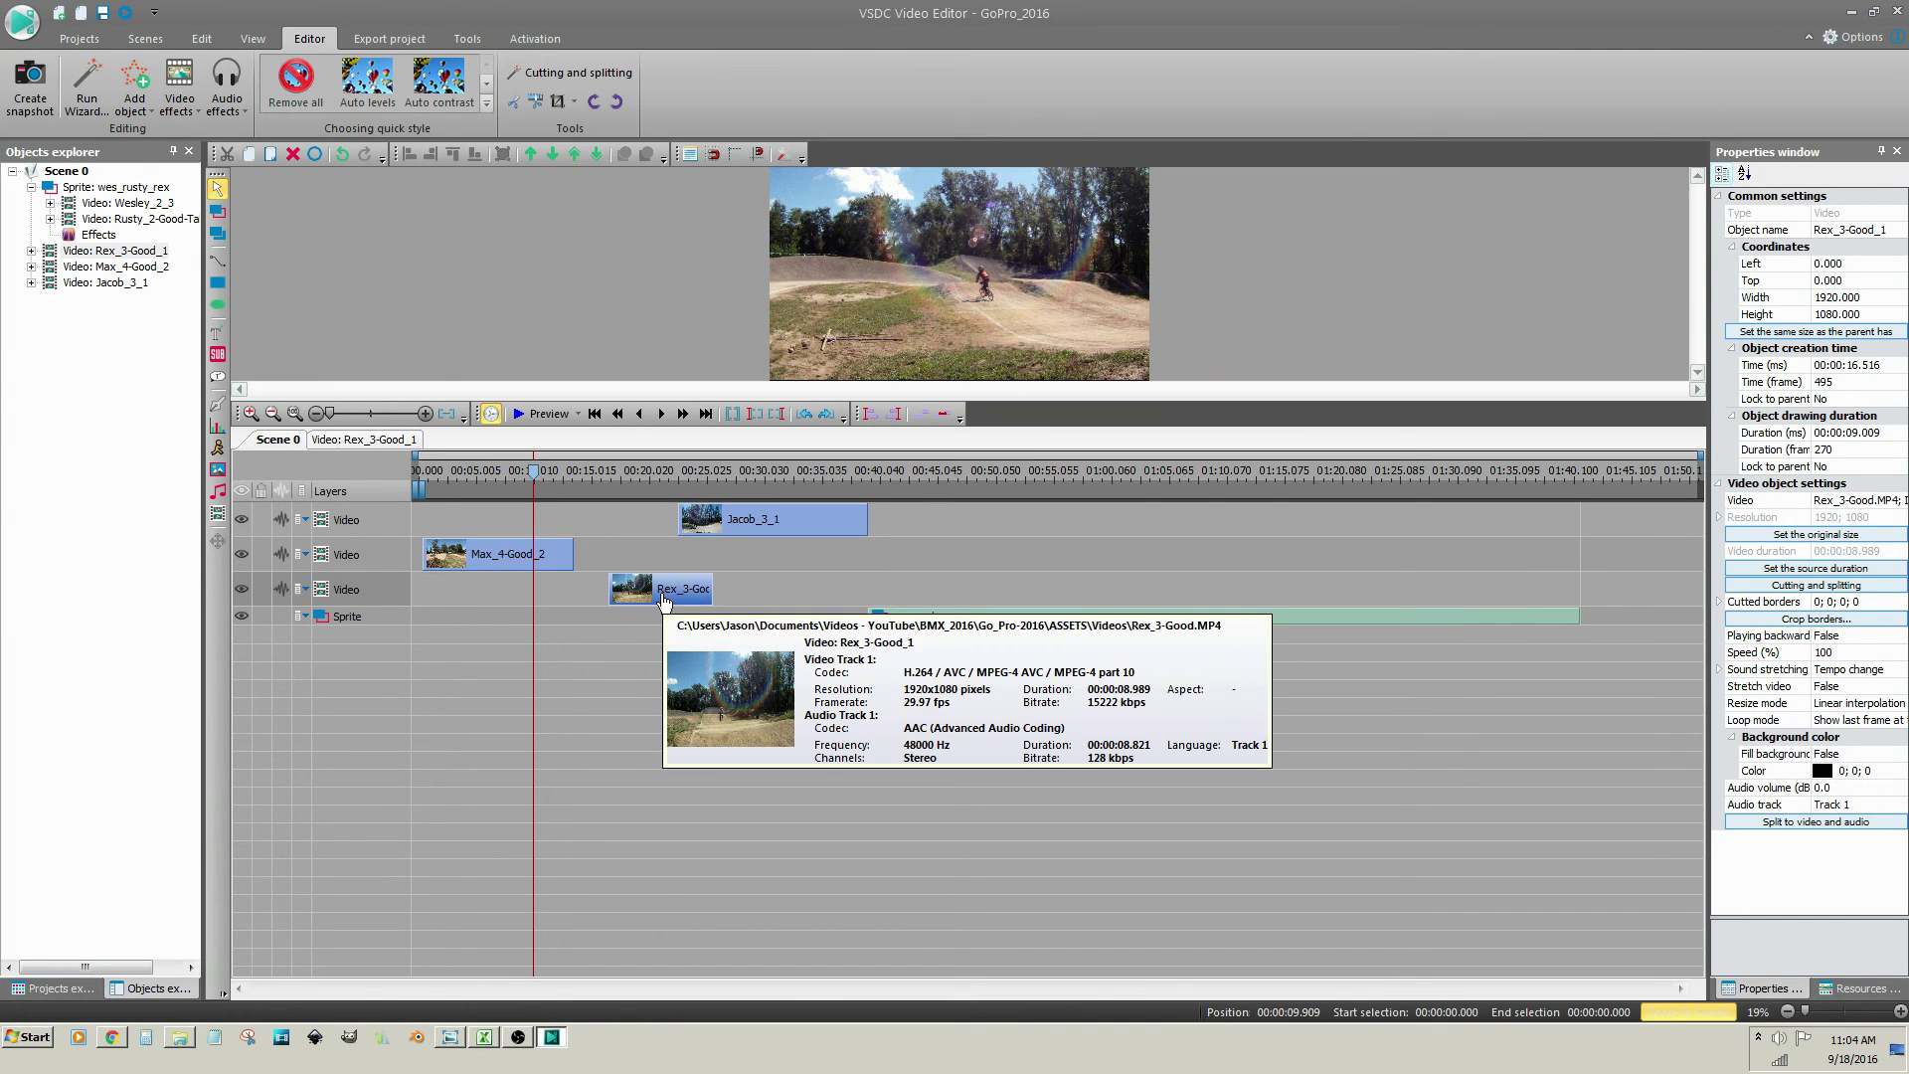
click(559, 564)
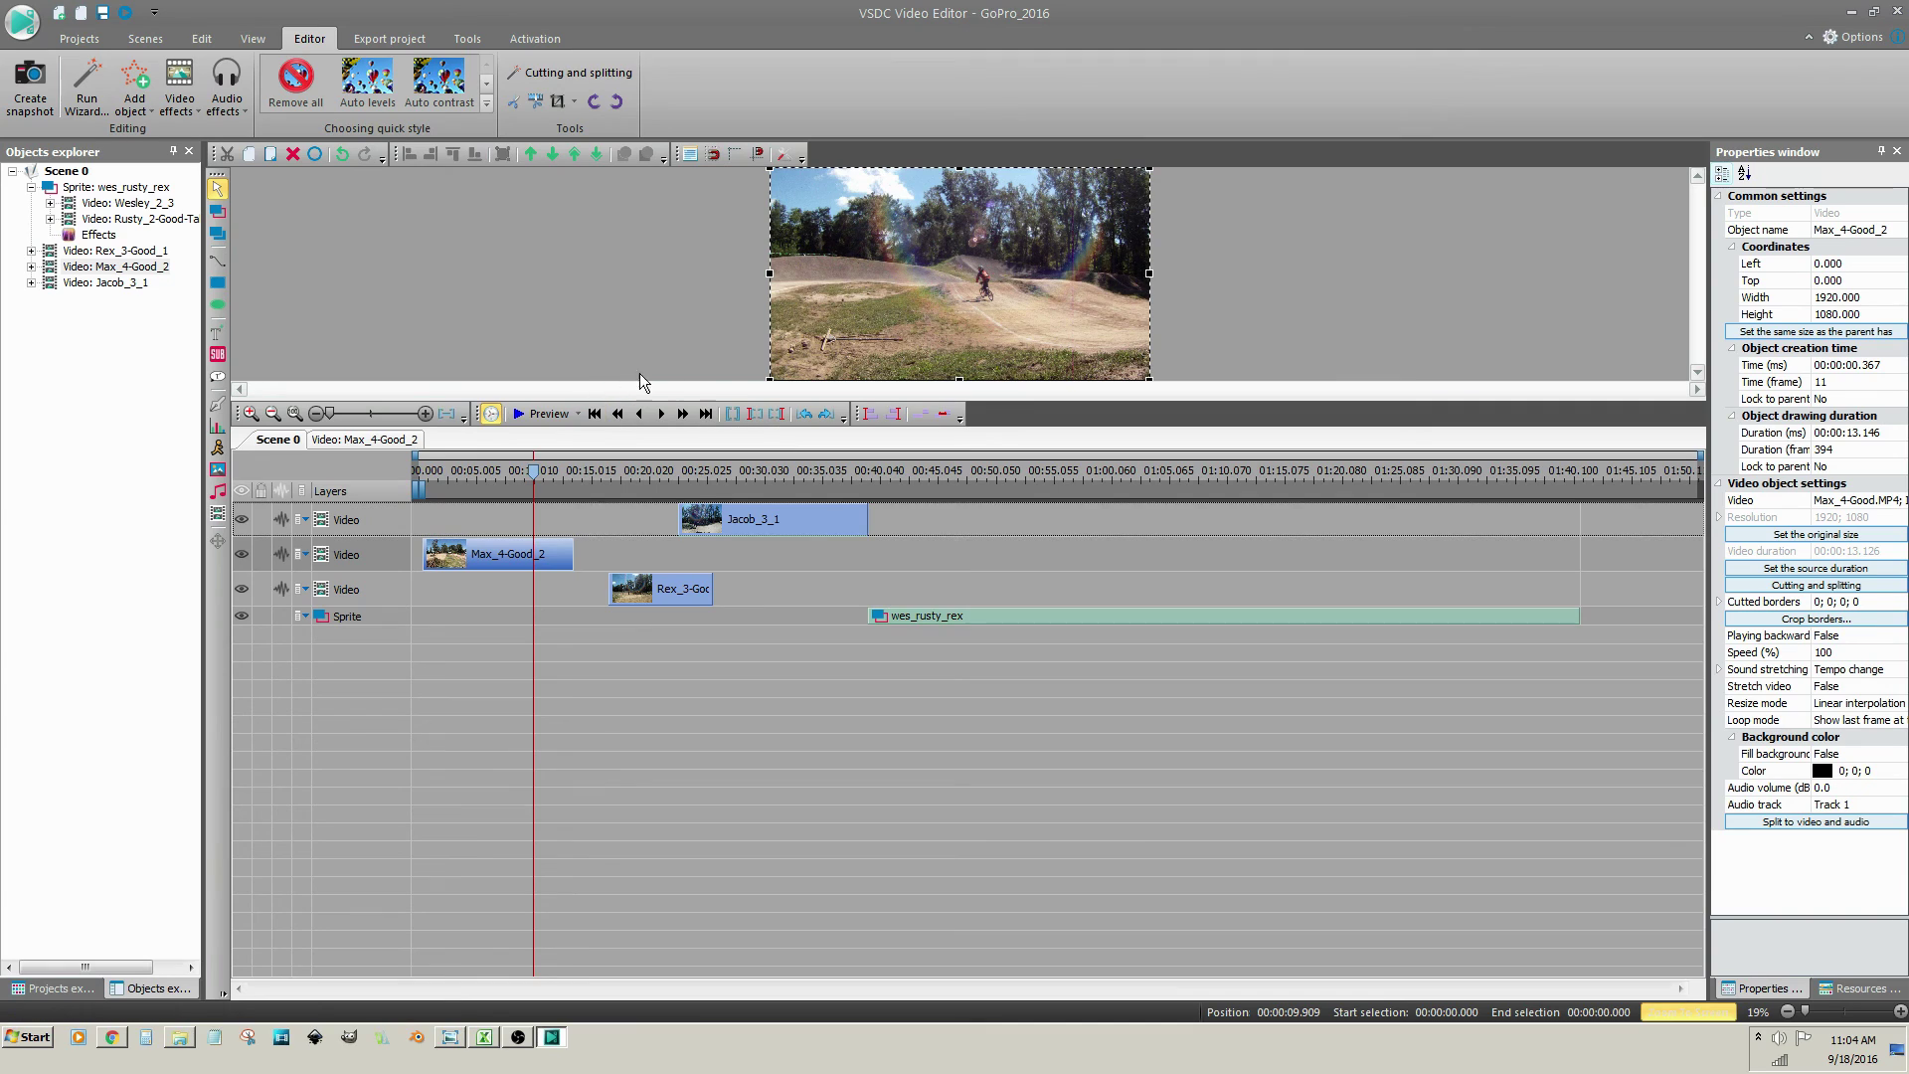
click(705, 413)
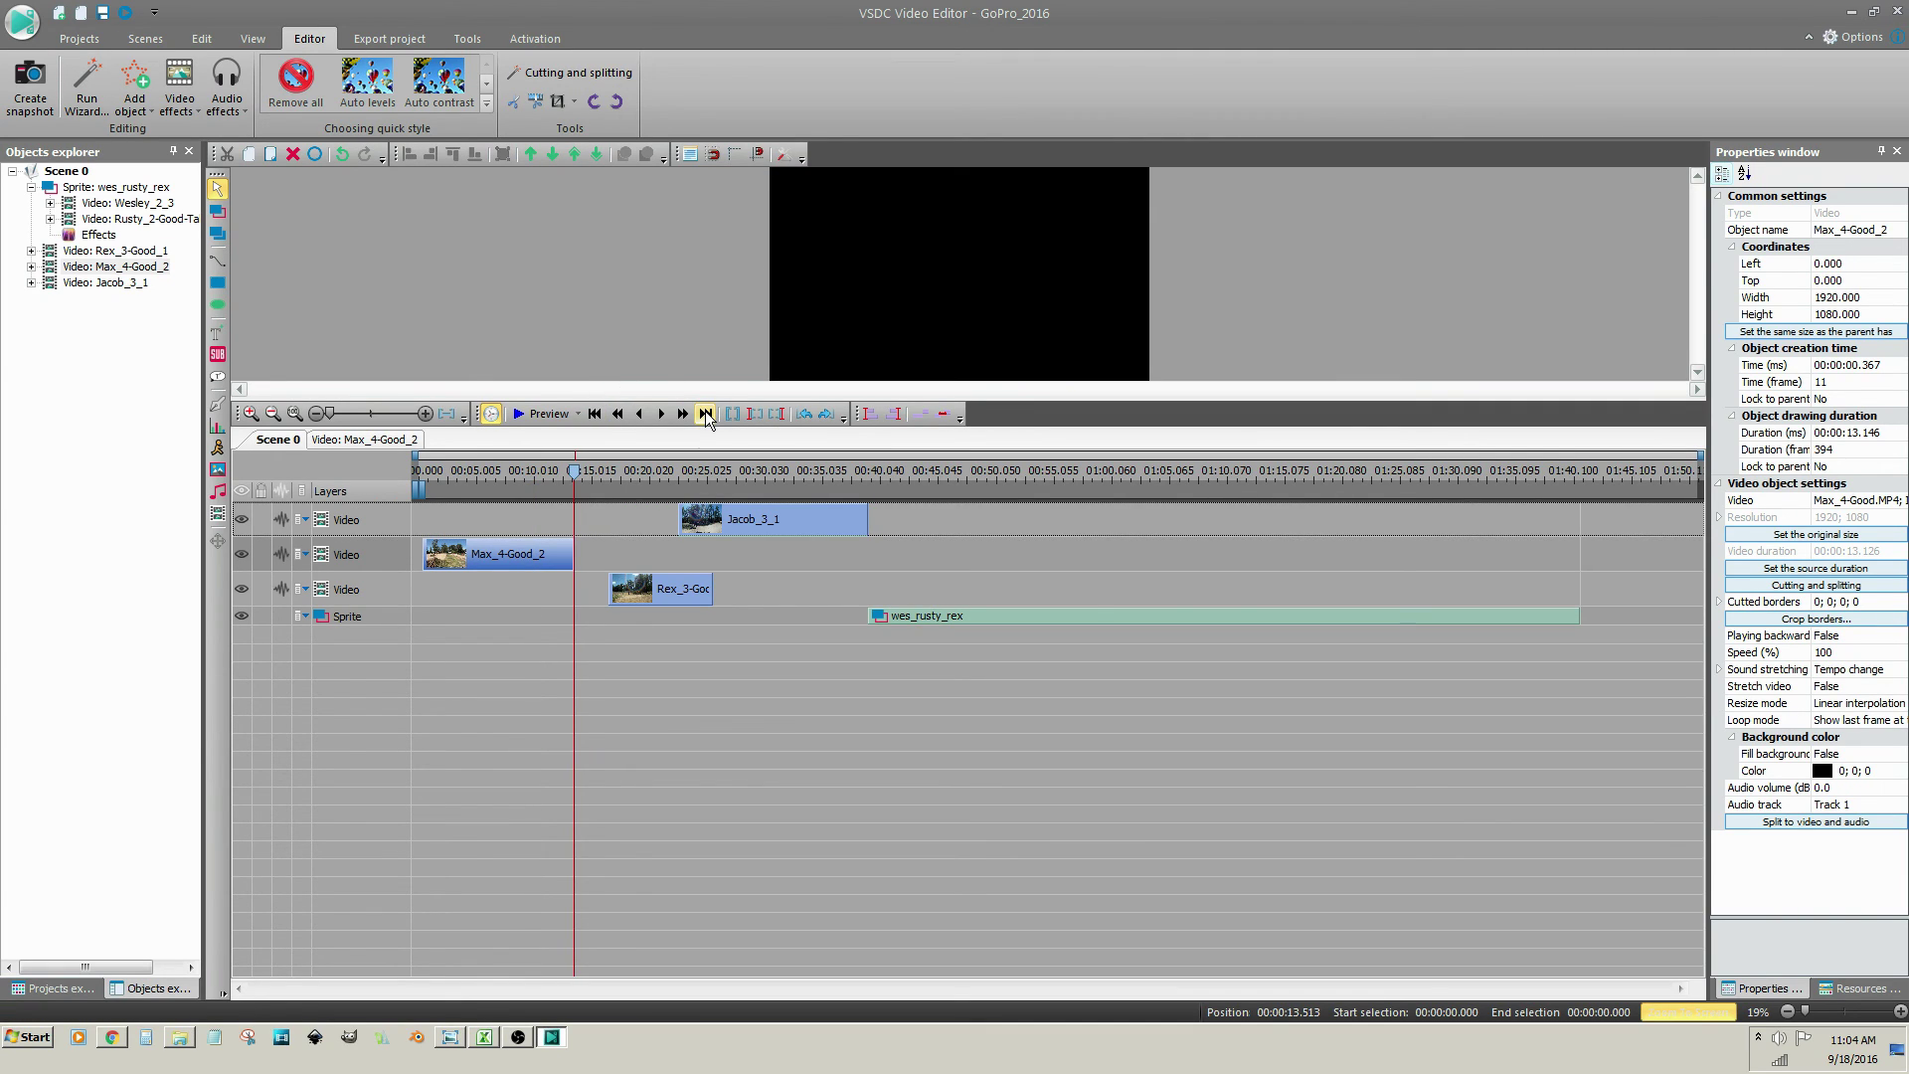
Step: Drag Rex_3-Good_1 just past the playhead so it starts at 16.883 s
click(660, 595)
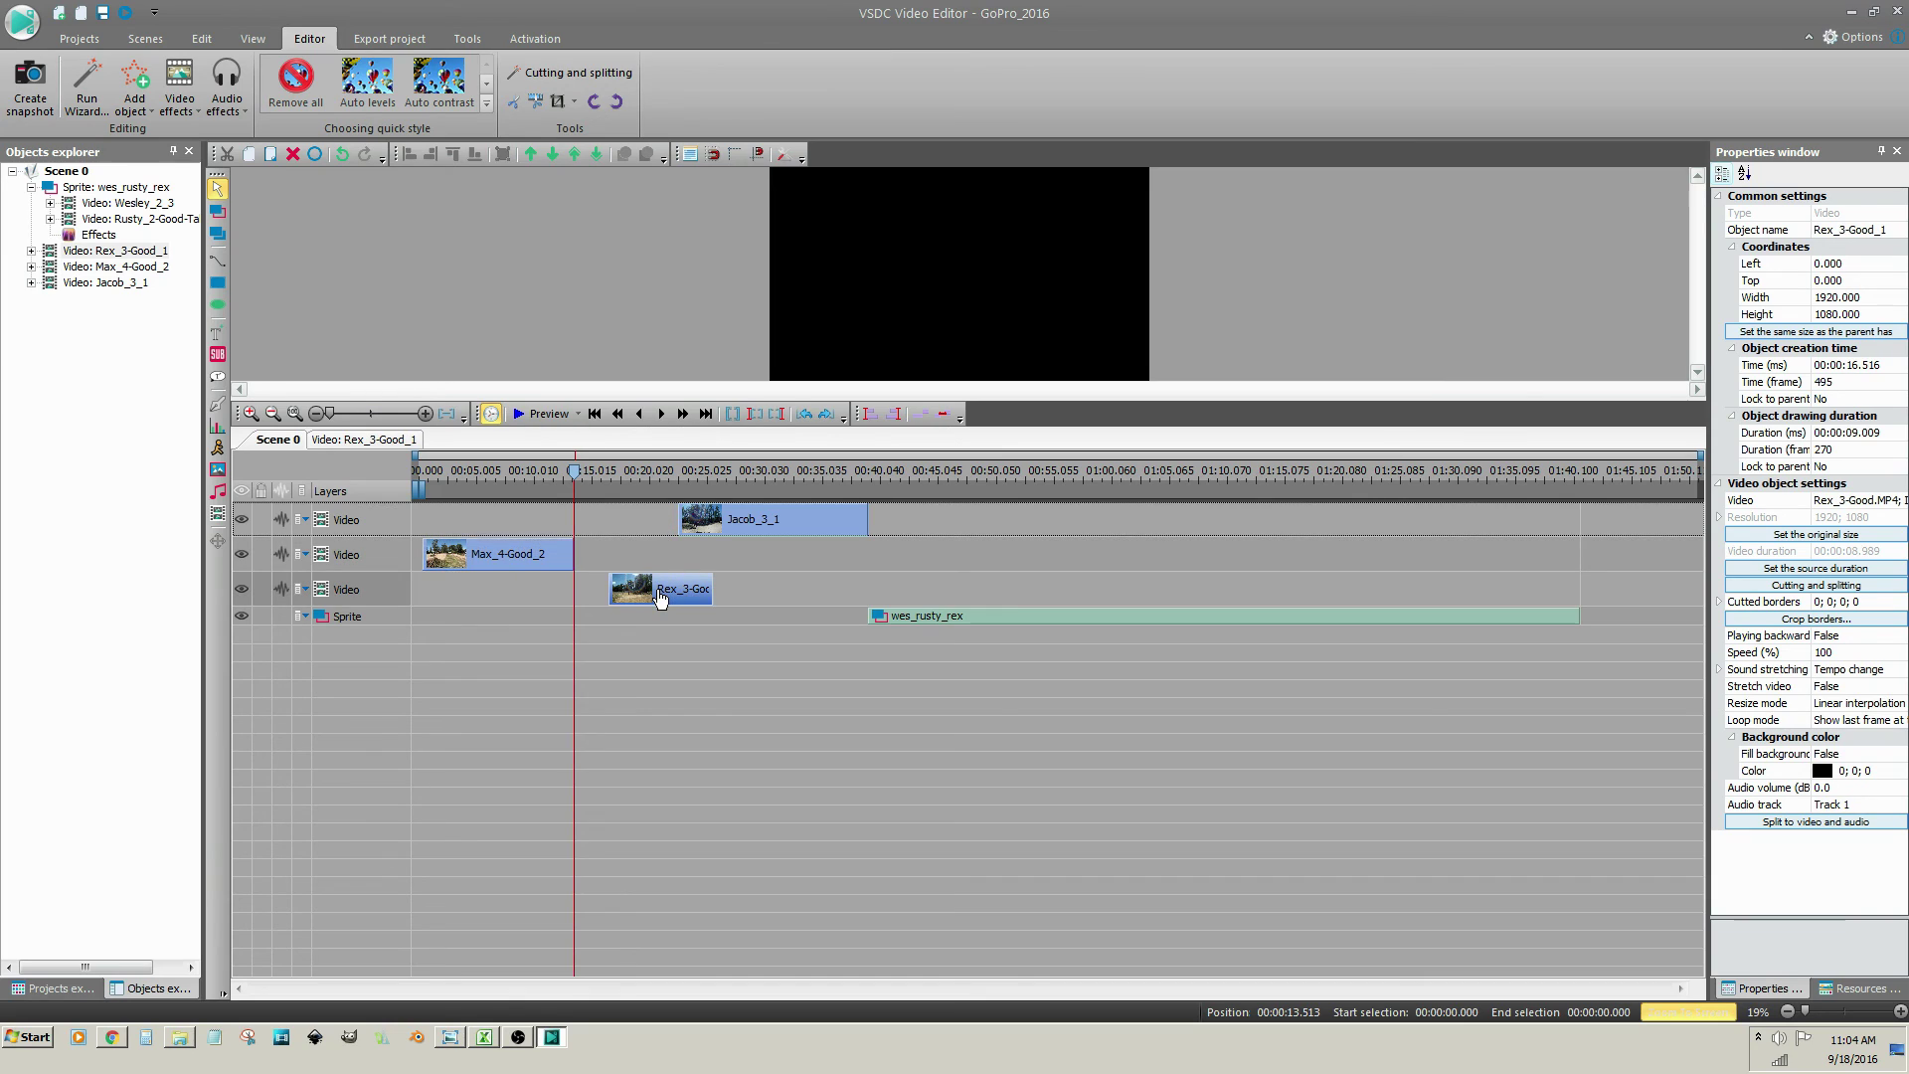
drag(660, 595, 628, 597)
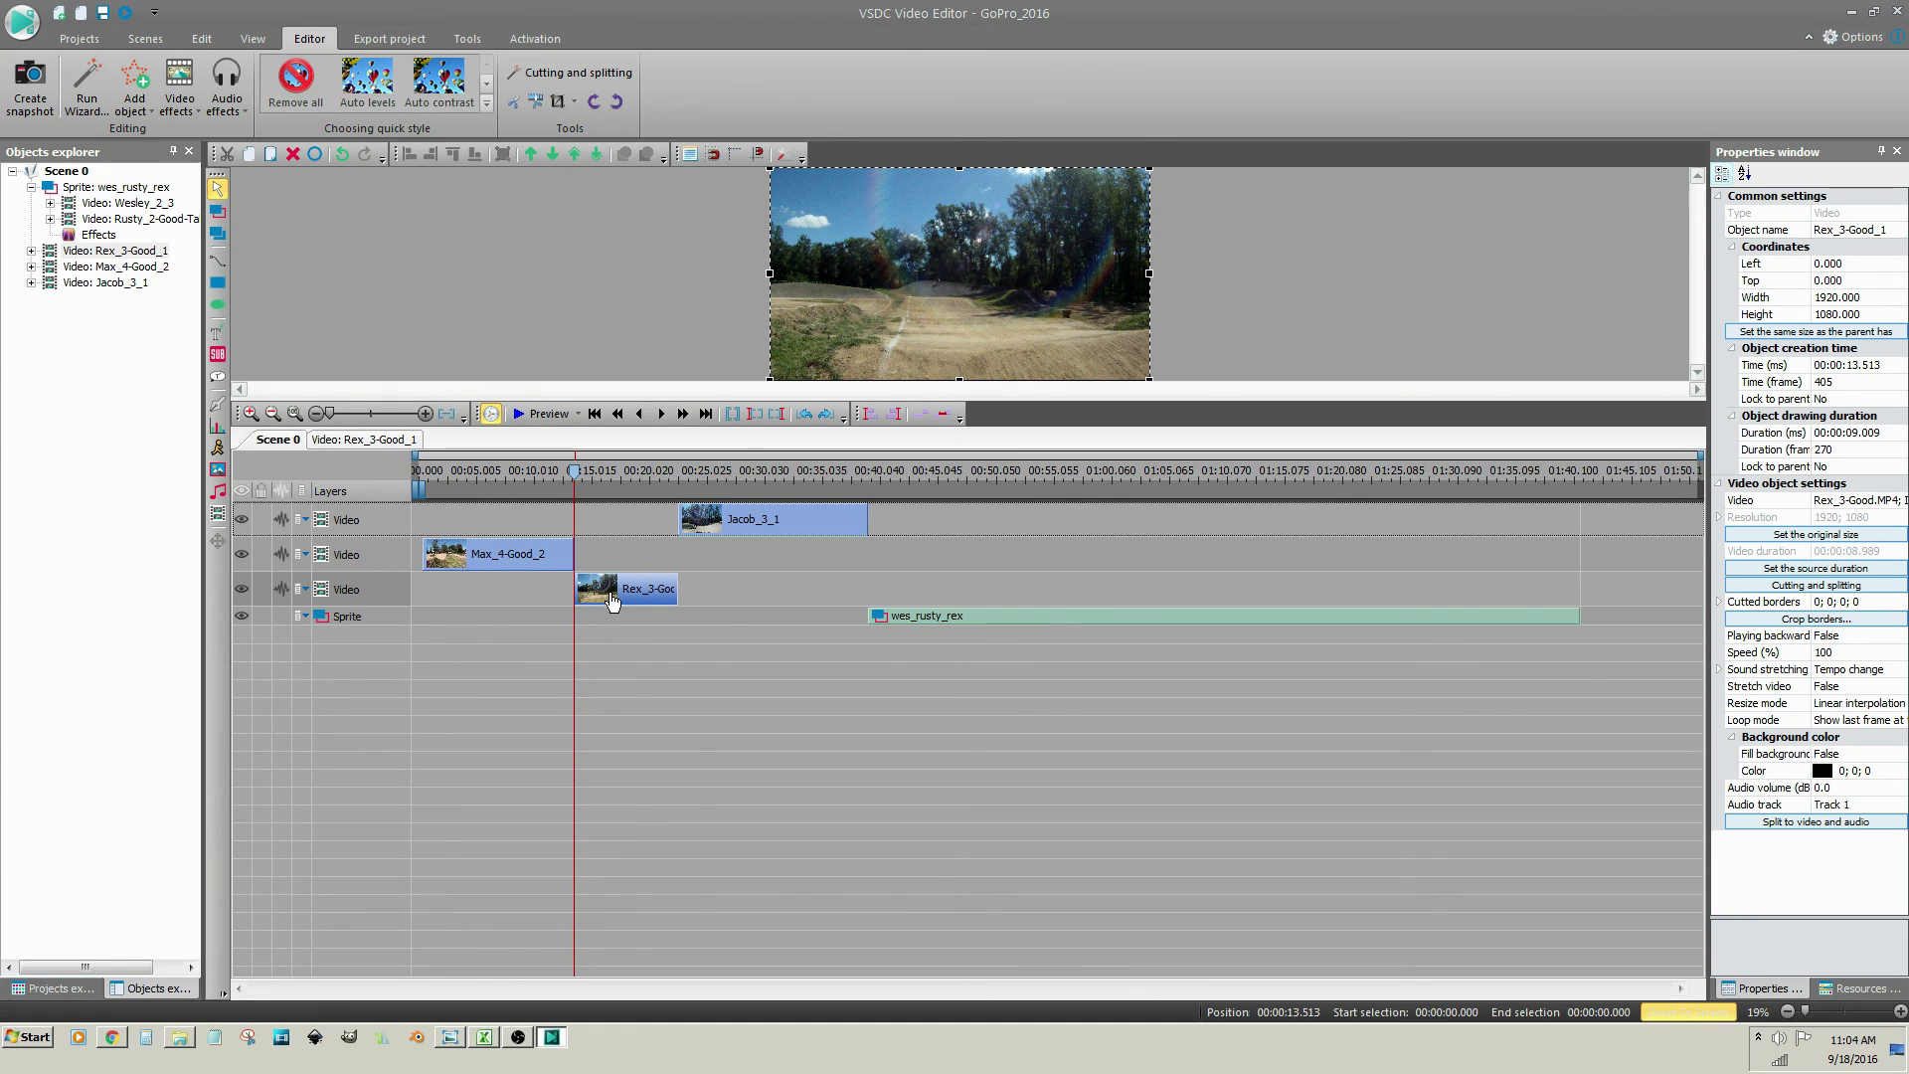
mouse_move(610, 594)
drag(610, 595, 648, 594)
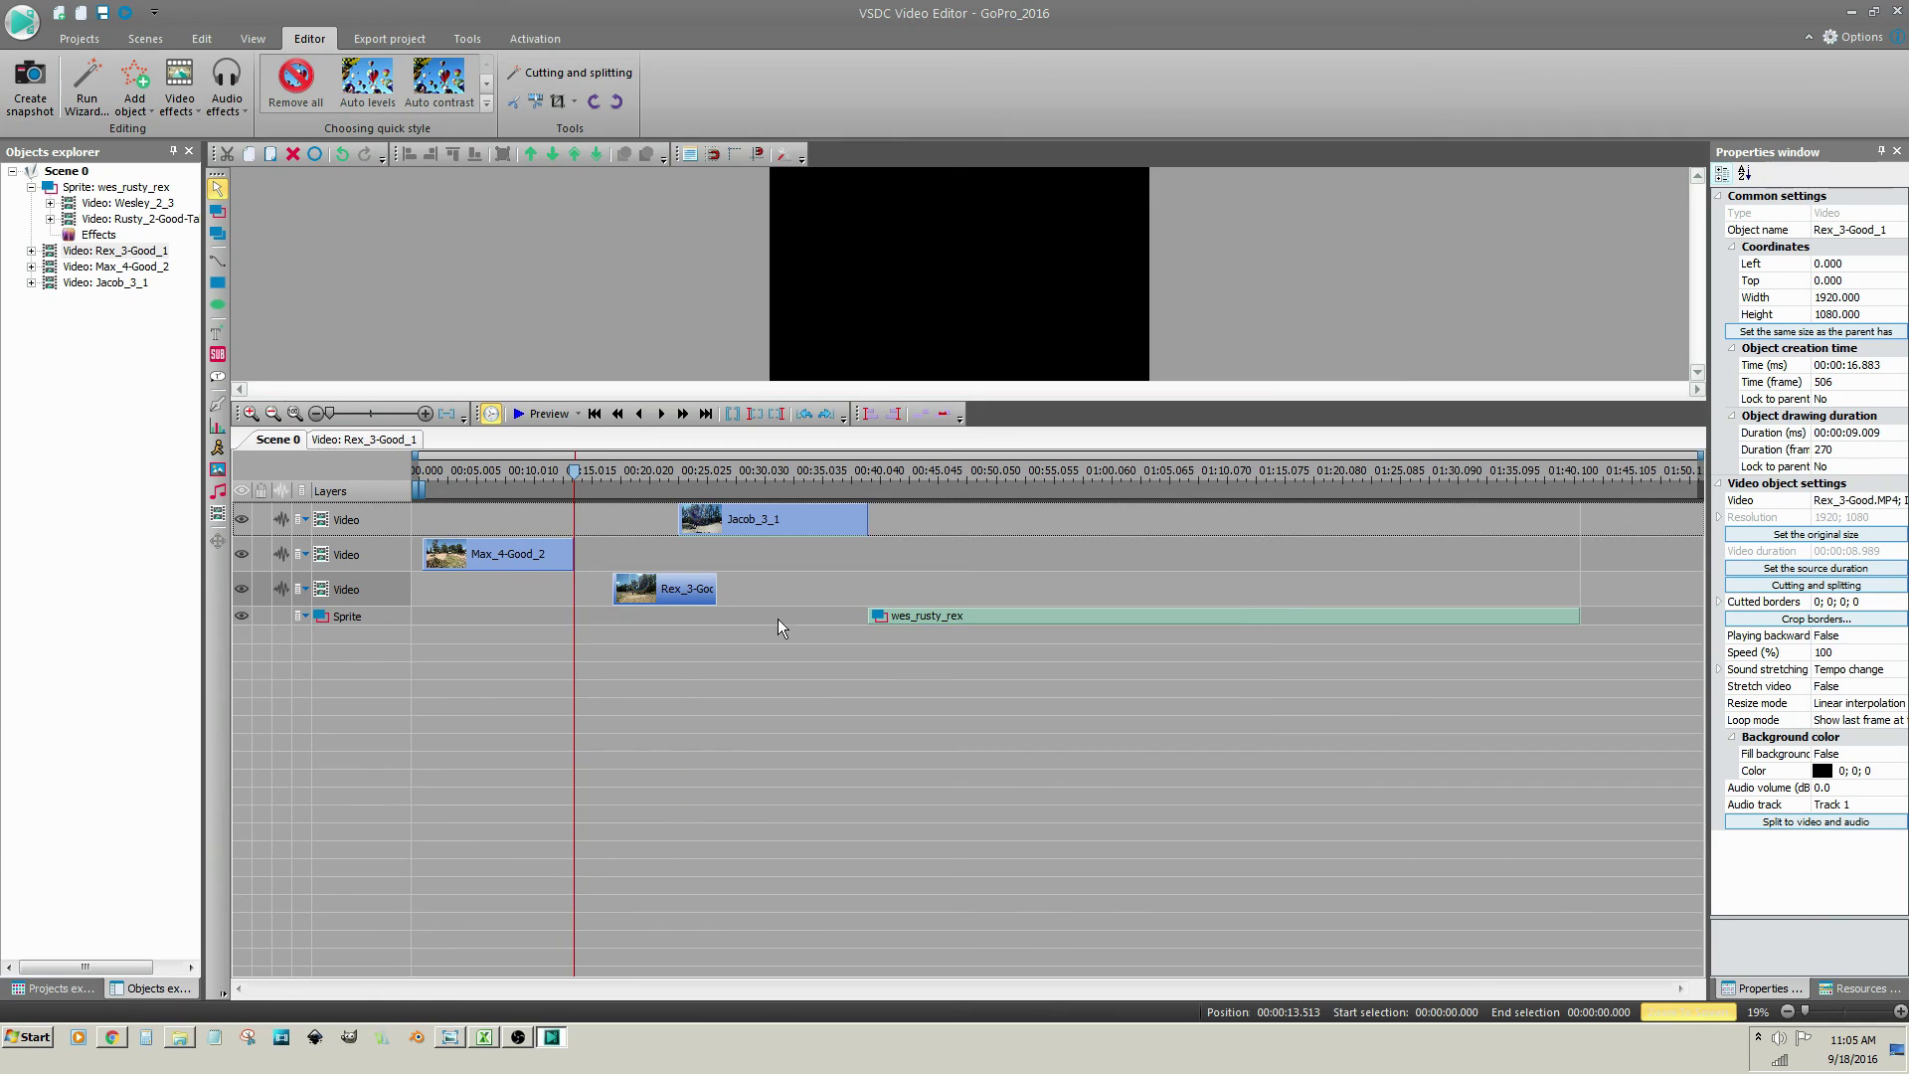
Step: Snap Rex_3-Good_1 to the playhead at 13.513 s and verify it meets Max_4-Good_2's end
click(869, 416)
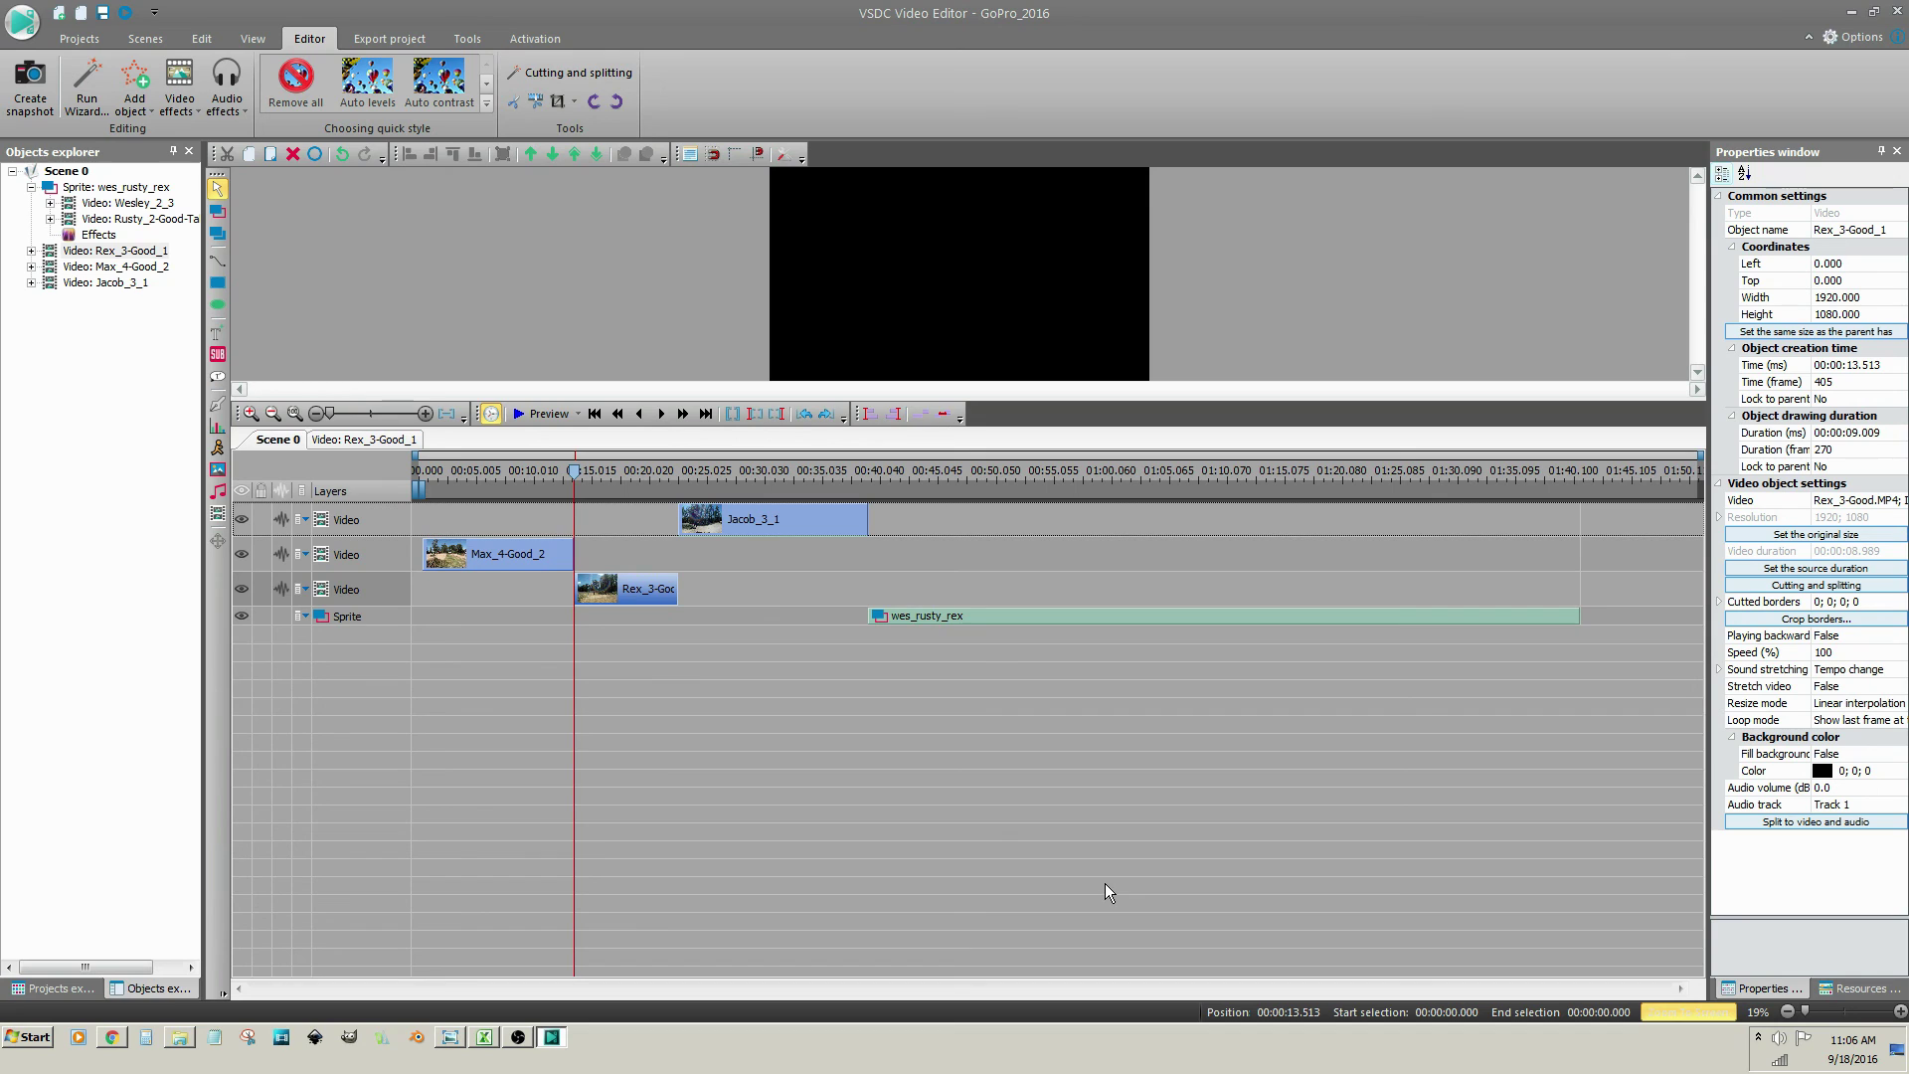
click(536, 564)
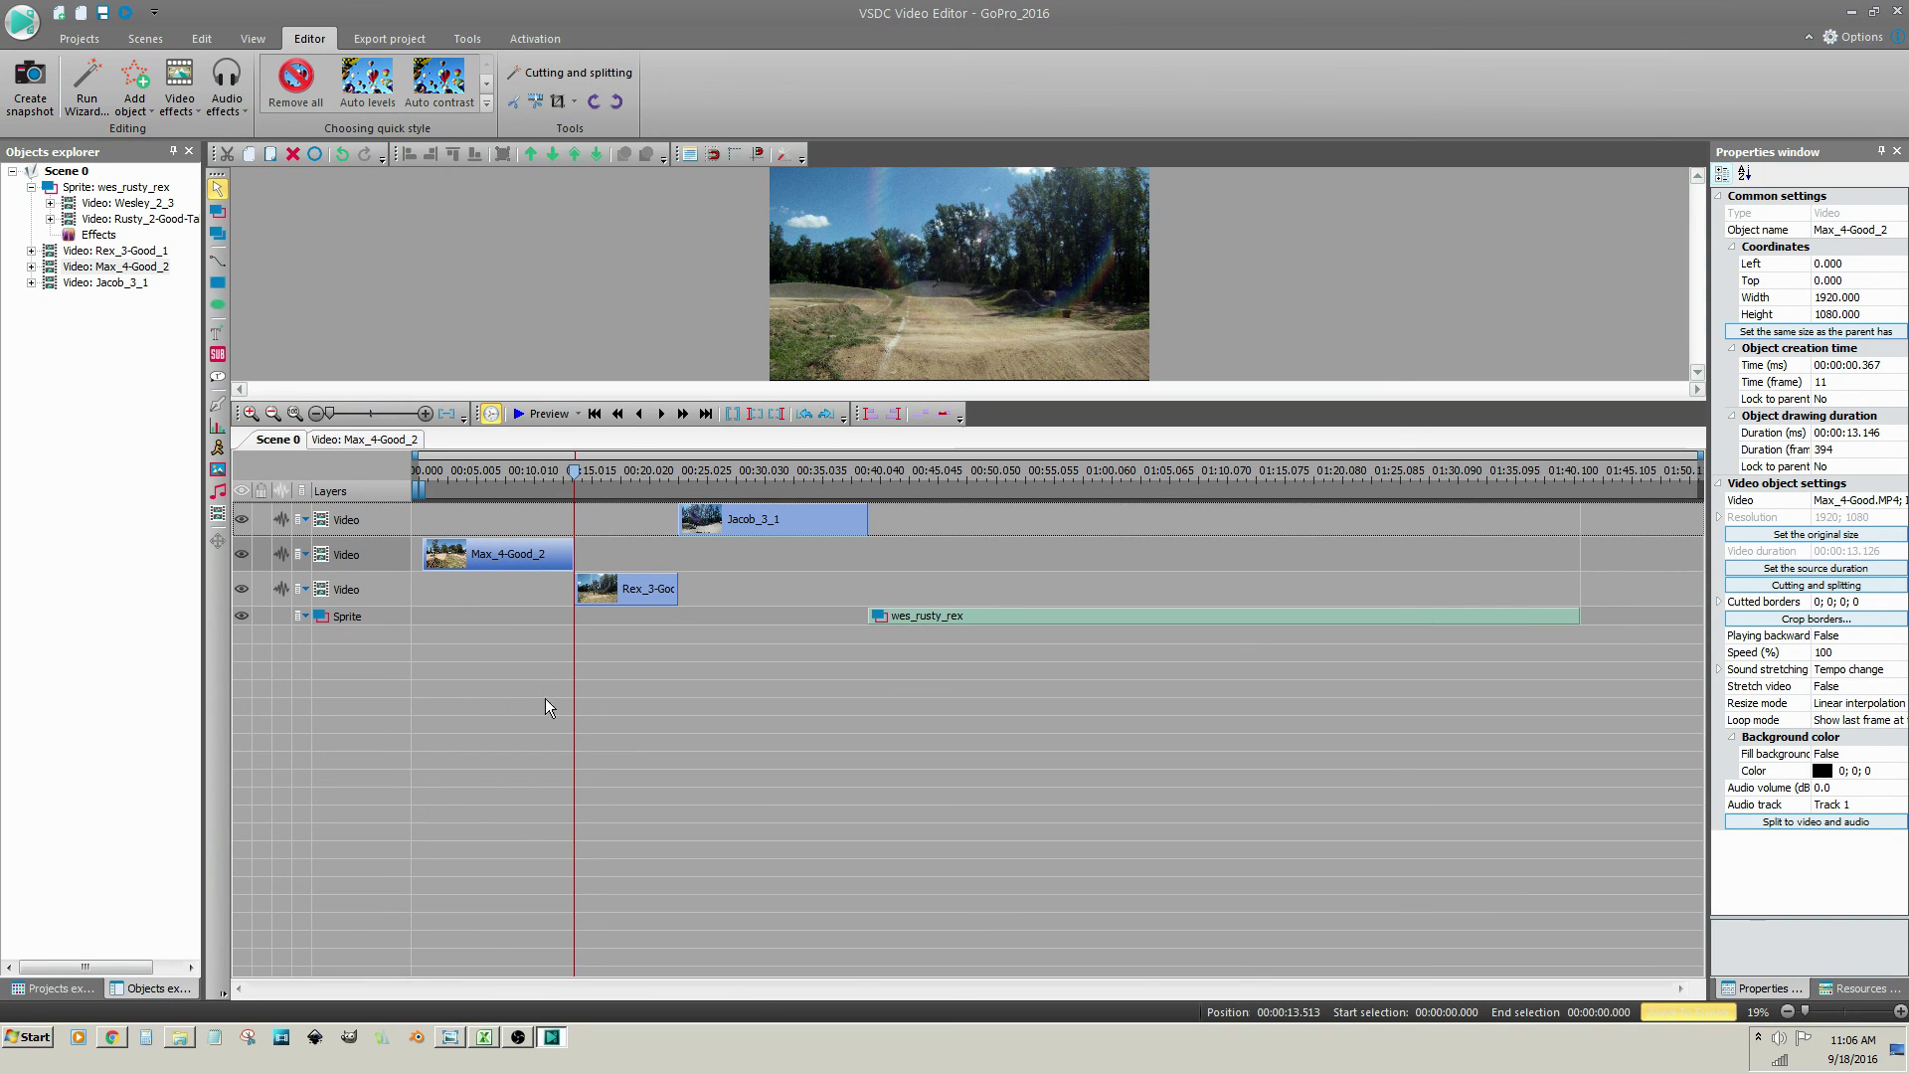